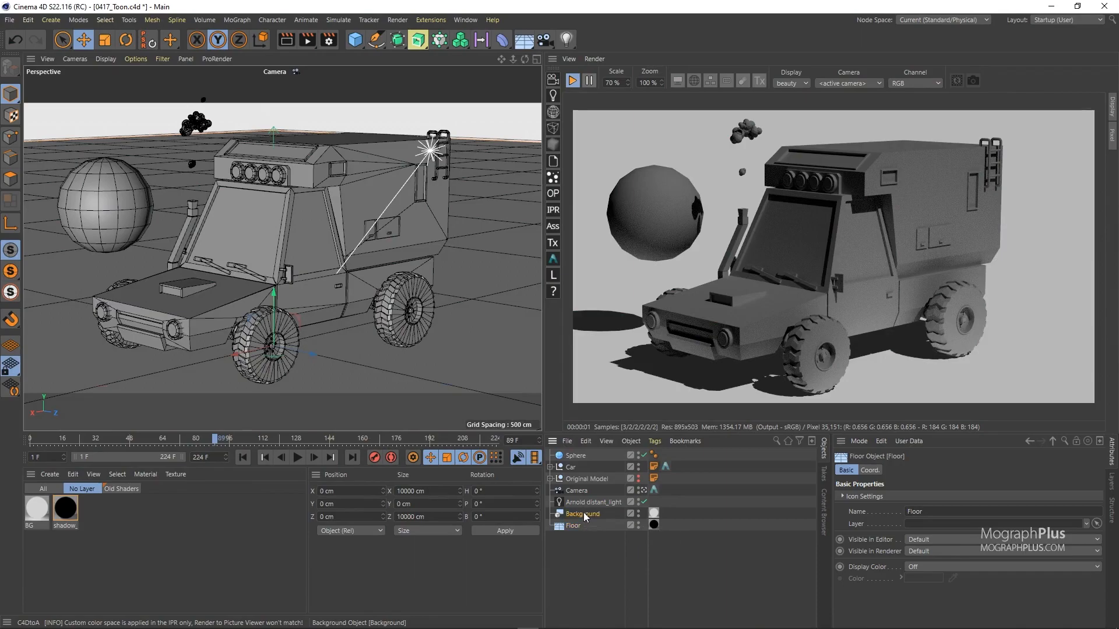
Step: Inspect the shadow_matte and BG material settings and the BG shader network, then close them
{"action": "double_click", "coordinate": [65, 508]}
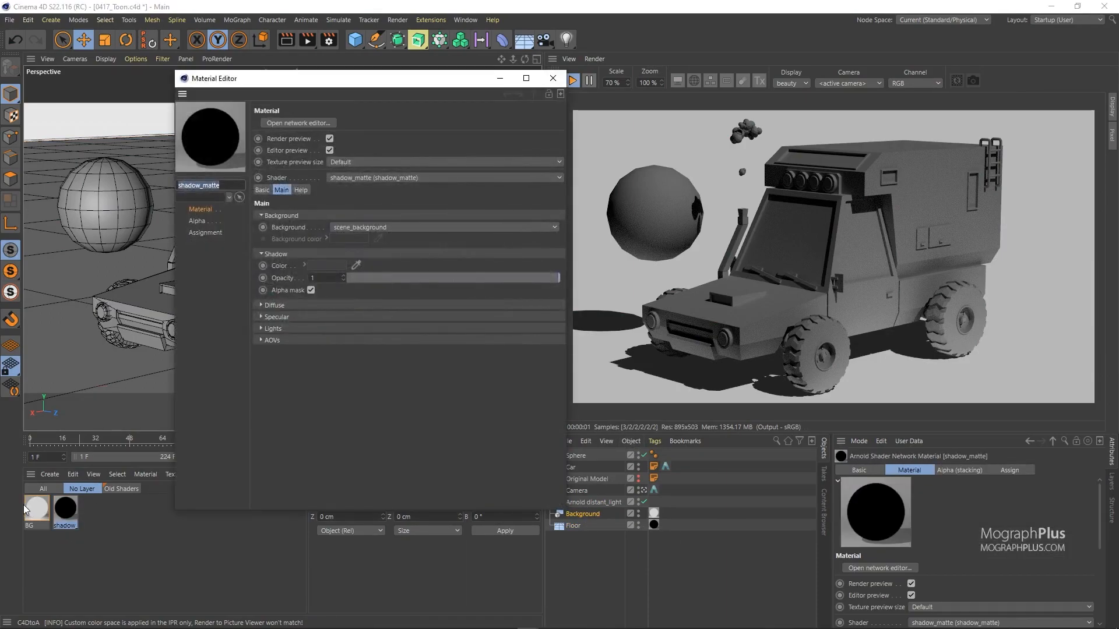
{"action": "left_click", "coordinate": [36, 509]}
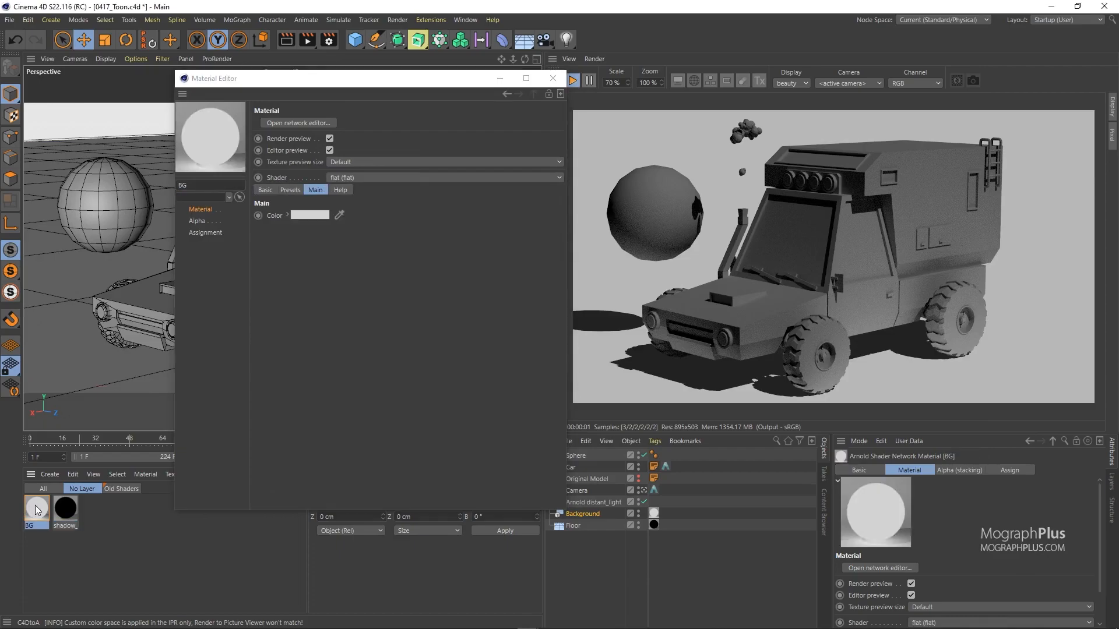
{"action": "left_click", "coordinate": [301, 123]}
{"action": "left_click_drag", "start_coordinate": [992, 120], "coordinate": [765, 148]}
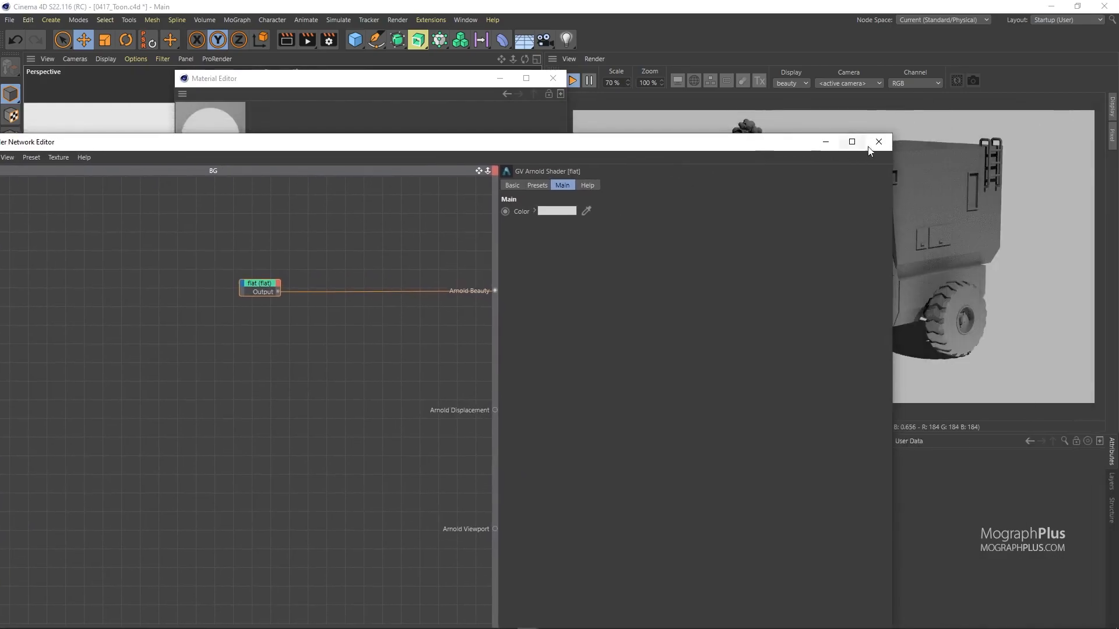
{"action": "left_click", "coordinate": [877, 144]}
{"action": "left_click", "coordinate": [559, 80]}
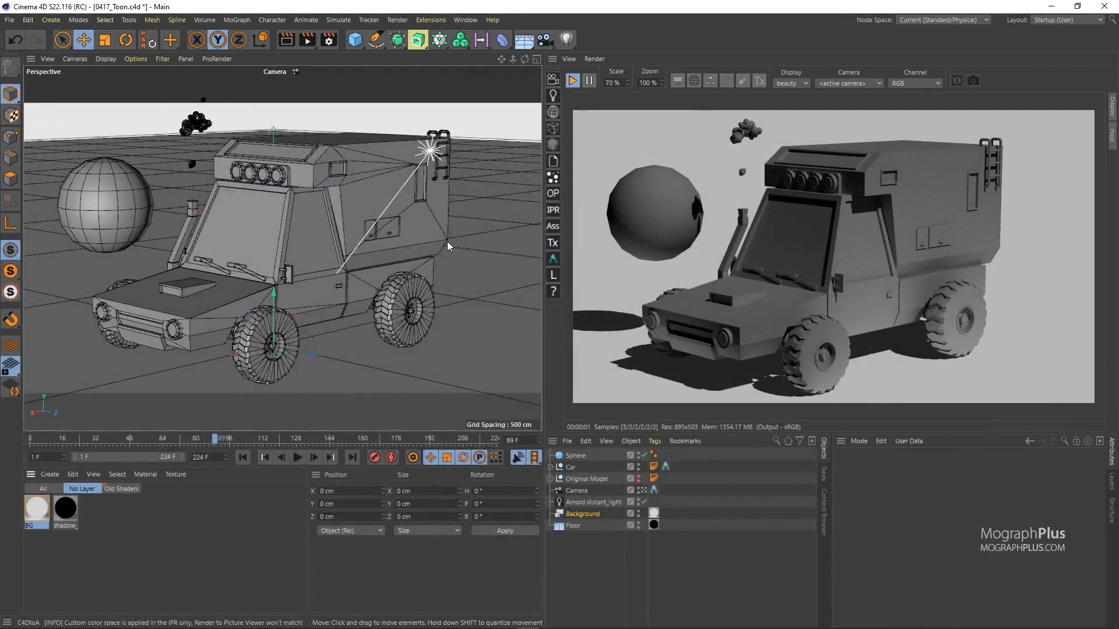
Step: Select the Arnold distant_light and switch to the four-view layout and back
{"action": "left_click", "coordinate": [594, 503]}
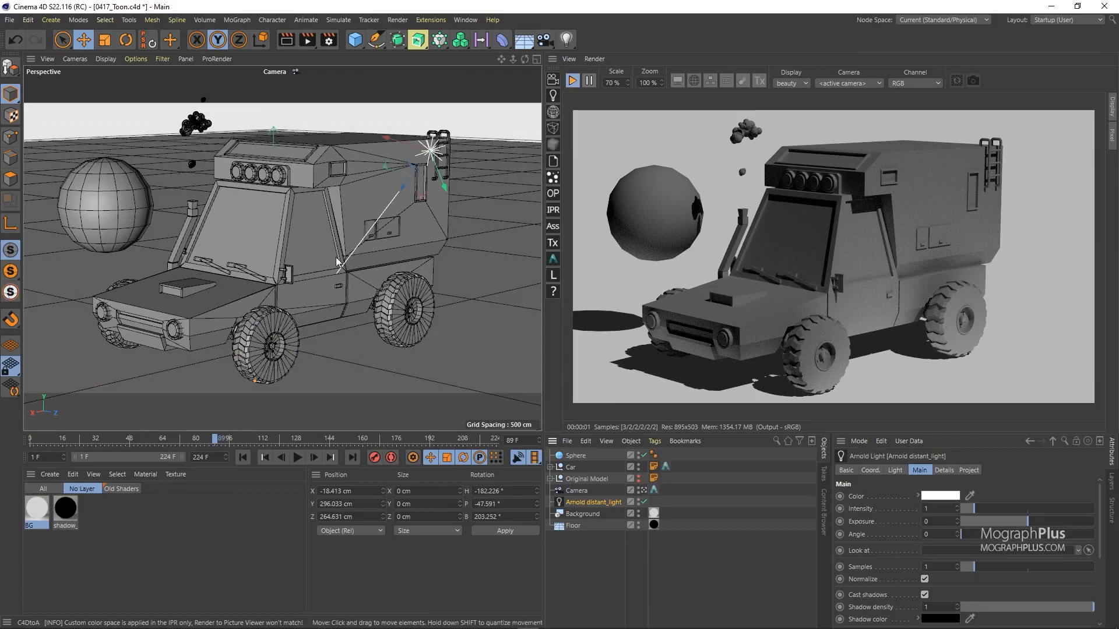
{"action": "middle_click", "coordinate": [291, 252]}
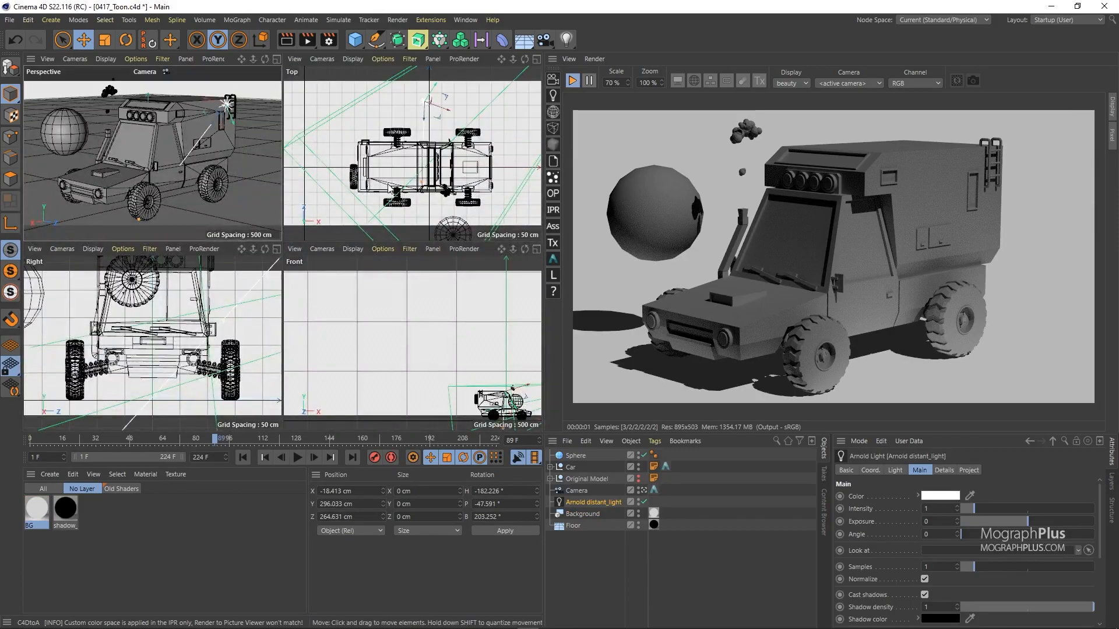
{"action": "middle_click", "coordinate": [189, 157]}
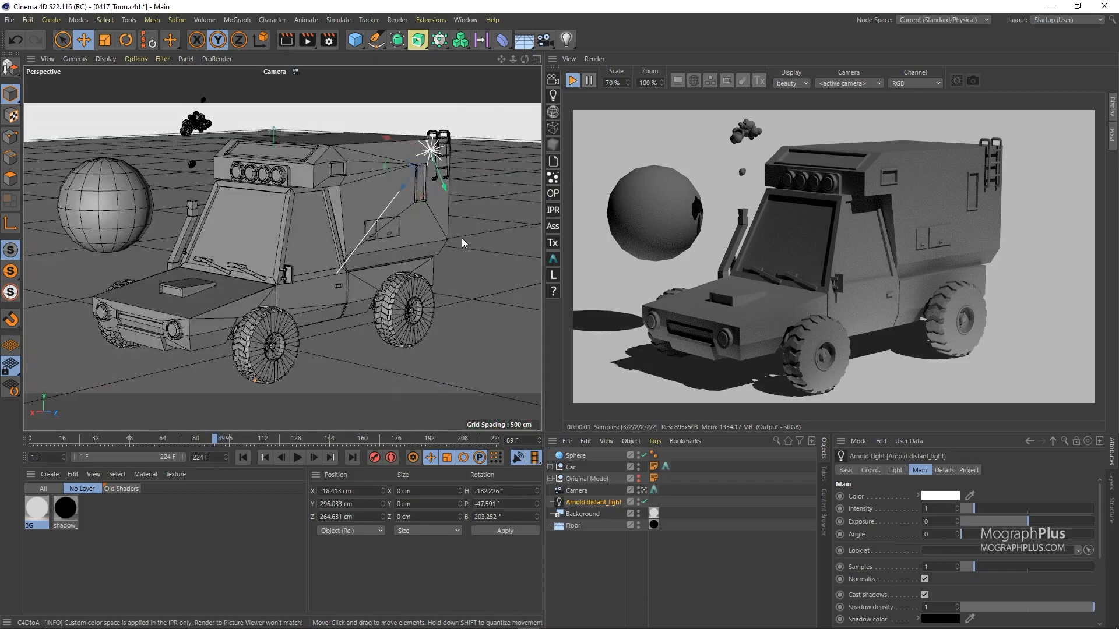
Step: Bring up the Material Manager's Arnold surface shader list
{"action": "left_click", "coordinate": [50, 474]}
{"action": "mouse_move", "coordinate": [70, 518]}
{"action": "mouse_move", "coordinate": [210, 544]}
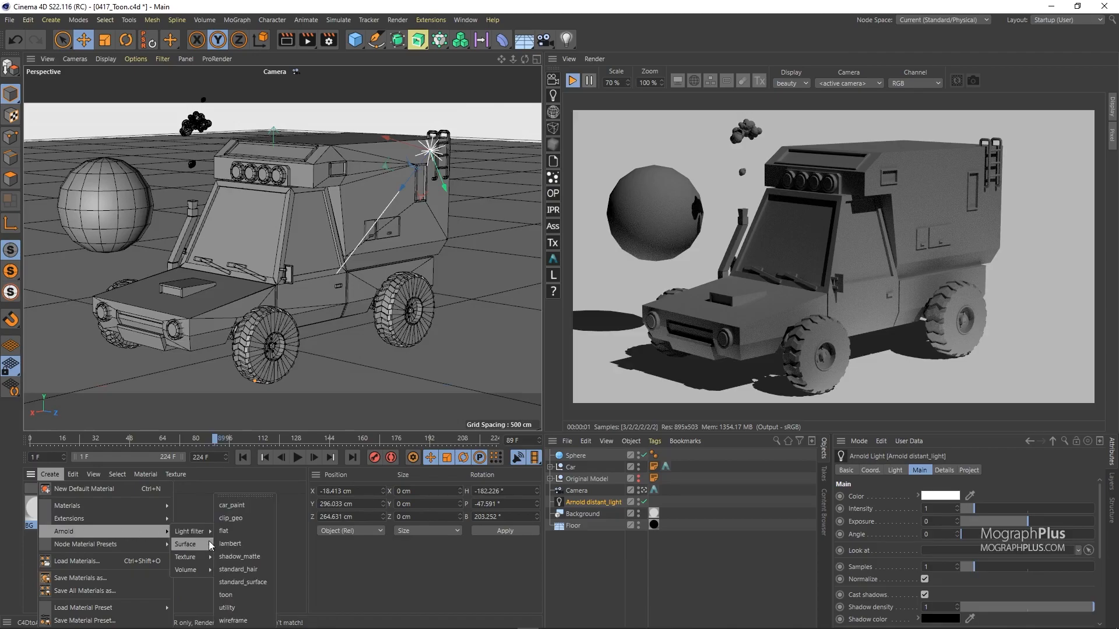
Step: Create an Arnold toon material, apply it to Car, and open its shader network
{"action": "left_click", "coordinate": [252, 596]}
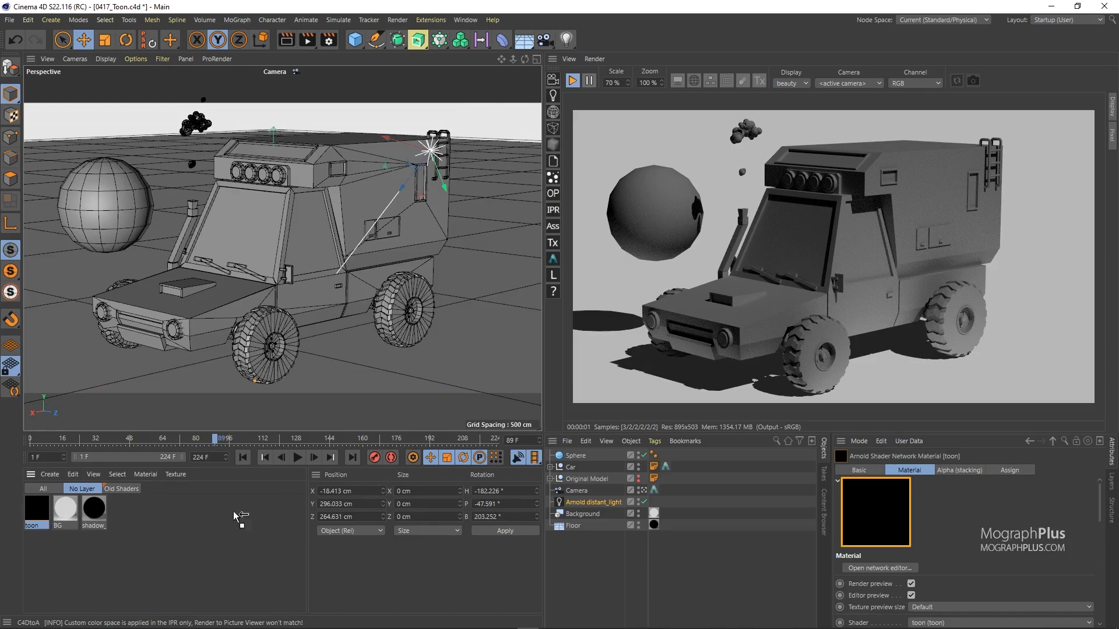
{"action": "mouse_move", "coordinate": [559, 473]}
{"action": "left_mouse_down"}
{"action": "mouse_move", "coordinate": [677, 466]}
{"action": "mouse_move", "coordinate": [678, 456]}
{"action": "left_mouse_up"}
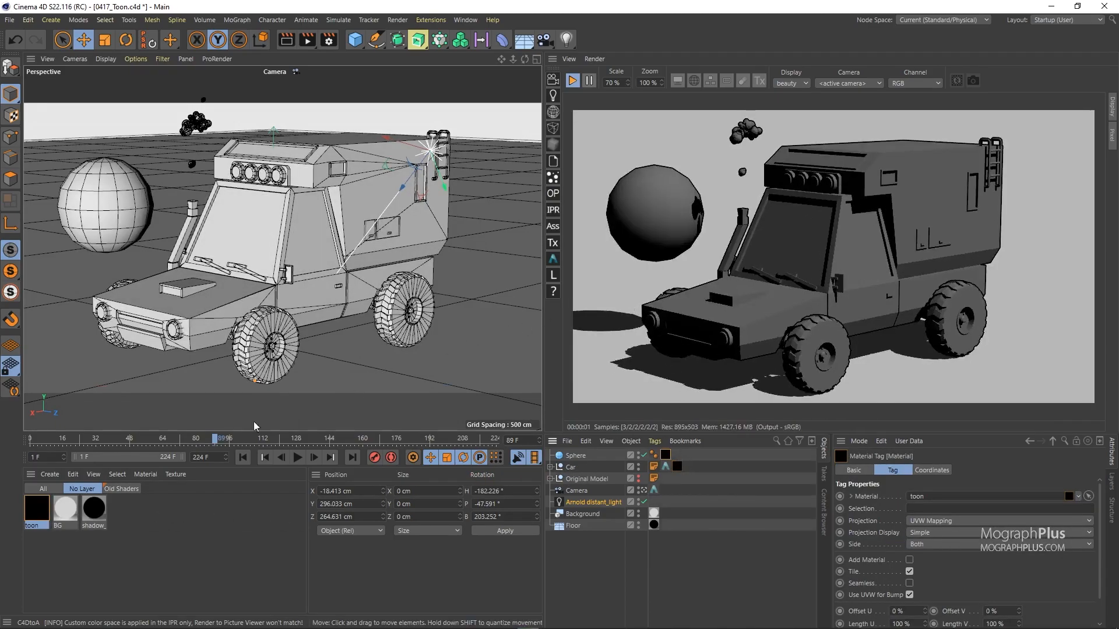
{"action": "double_click", "coordinate": [36, 513]}
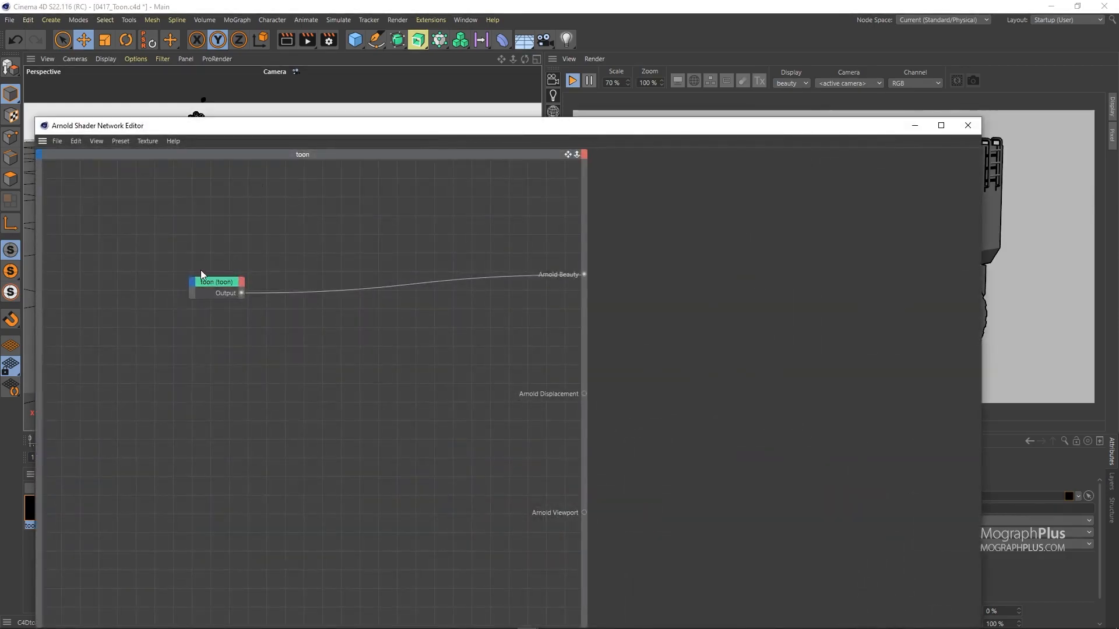
Step: Place the toon node beside Arnold Beauty, widen the graph, and move the editor off the render
{"action": "left_click_drag", "start_coordinate": [210, 289], "coordinate": [470, 272]}
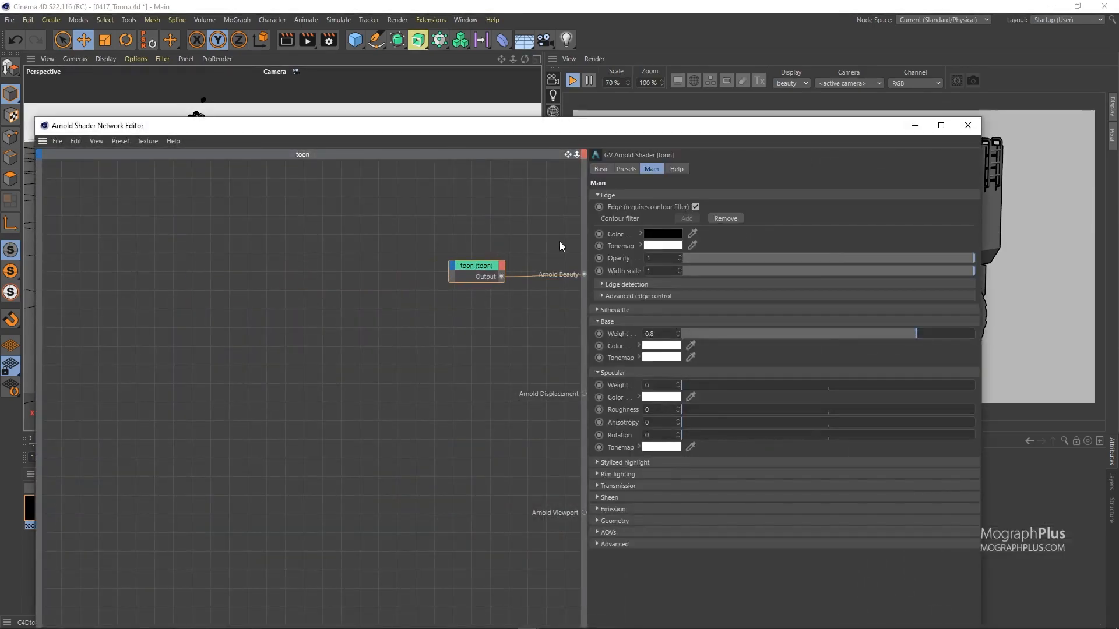
{"action": "left_click_drag", "start_coordinate": [585, 244], "coordinate": [688, 244]}
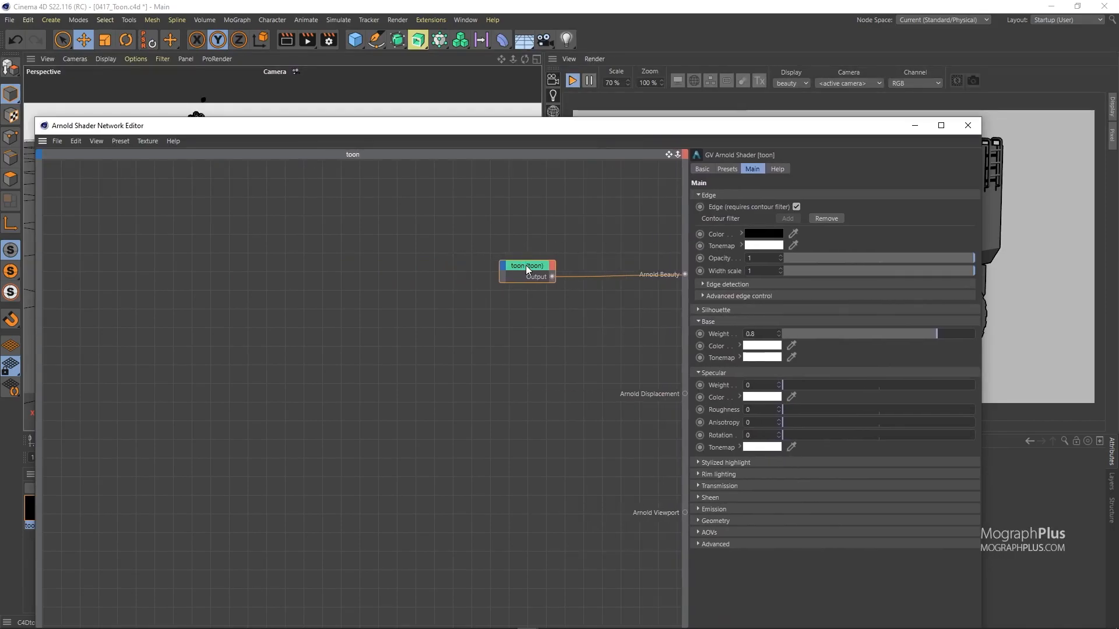
{"action": "left_click_drag", "start_coordinate": [525, 269], "coordinate": [559, 270]}
{"action": "left_click_drag", "start_coordinate": [546, 135], "coordinate": [192, 105]}
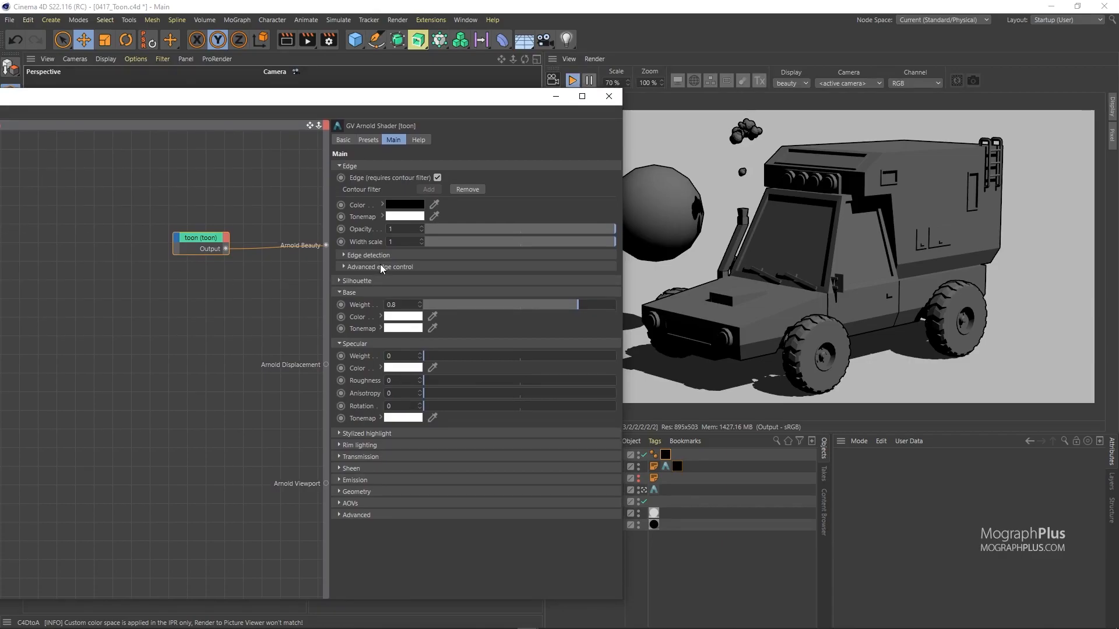
{"action": "left_click_drag", "start_coordinate": [327, 223], "coordinate": [383, 224]}
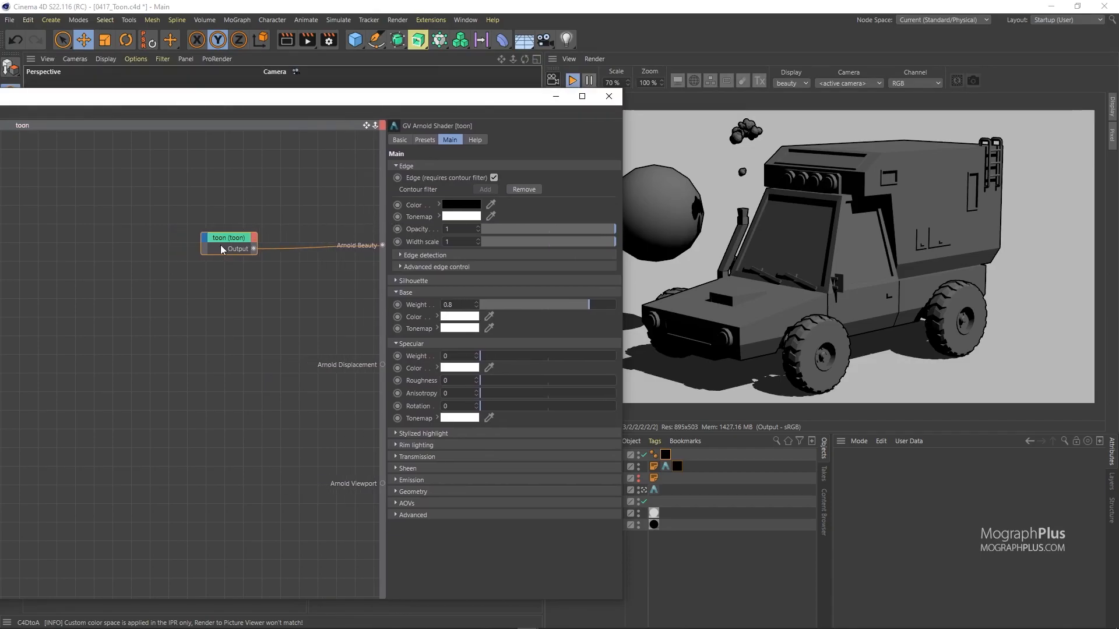
{"action": "left_click_drag", "start_coordinate": [236, 239], "coordinate": [295, 234]}
{"action": "left_click_drag", "start_coordinate": [514, 97], "coordinate": [434, 52]}
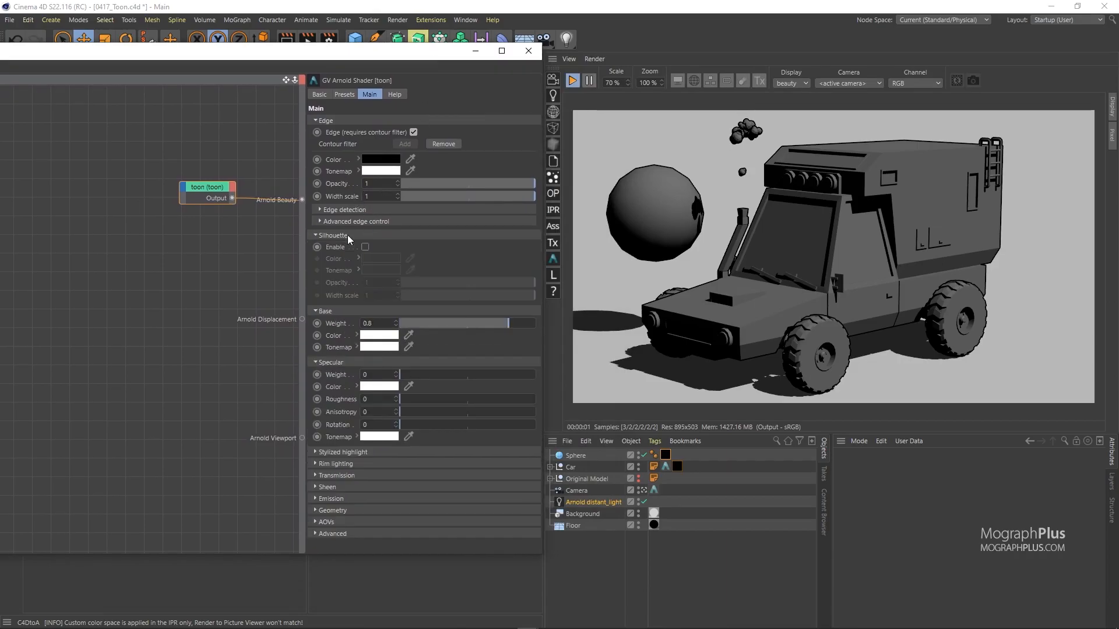
Step: Browse the toon shader's Base, Specular, Rim lighting, Transmission, Sheen and Emission sections, collapsing each
{"action": "left_click", "coordinate": [345, 247]}
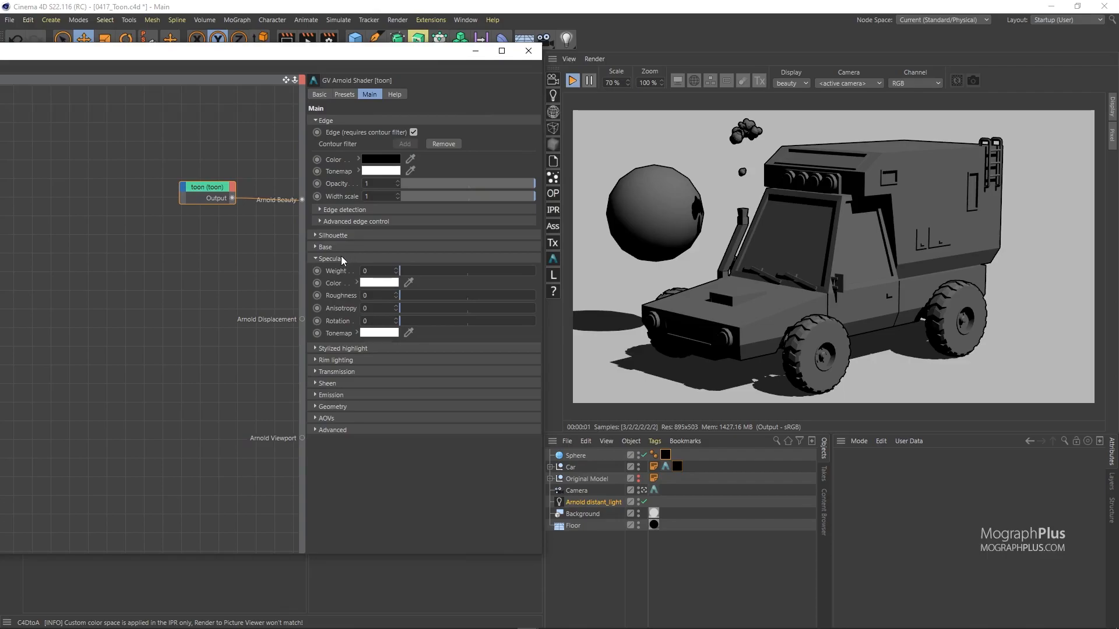
{"action": "left_click", "coordinate": [341, 258]}
{"action": "left_click", "coordinate": [344, 282]}
{"action": "left_click", "coordinate": [344, 282]}
{"action": "left_click", "coordinate": [343, 294]}
{"action": "left_click", "coordinate": [343, 294]}
{"action": "left_click", "coordinate": [340, 304]}
{"action": "left_click", "coordinate": [339, 302]}
{"action": "left_click", "coordinate": [337, 315]}
{"action": "left_click", "coordinate": [336, 315]}
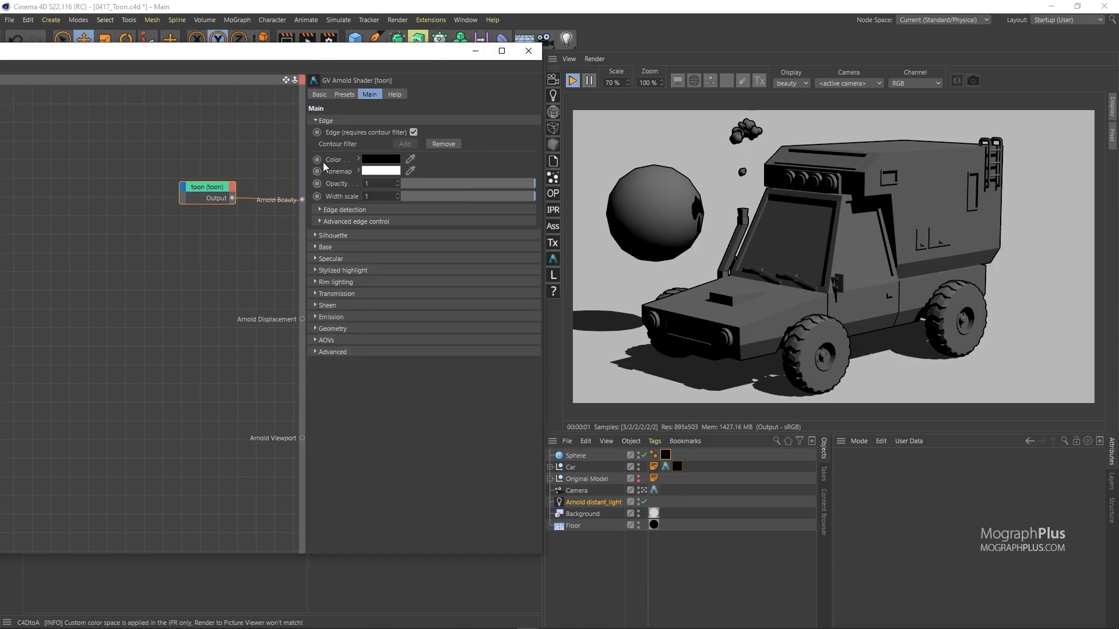
Step: Uncheck the toon Edge option and set the interactive render to Progressive render
{"action": "left_click", "coordinate": [337, 119]}
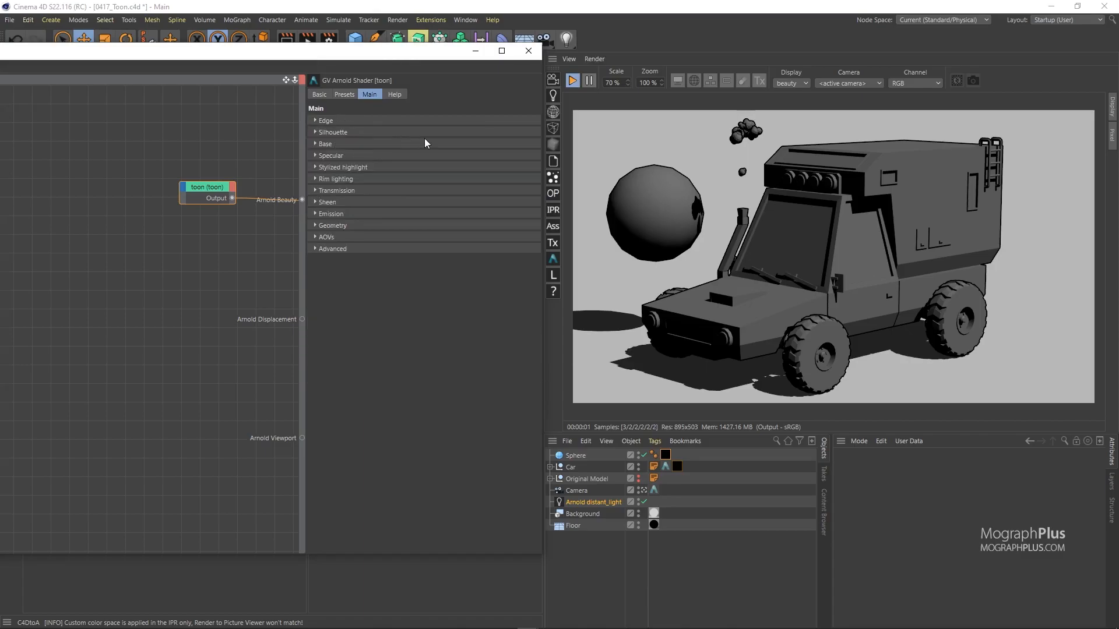
{"action": "left_click", "coordinate": [334, 142]}
{"action": "left_click", "coordinate": [337, 118]}
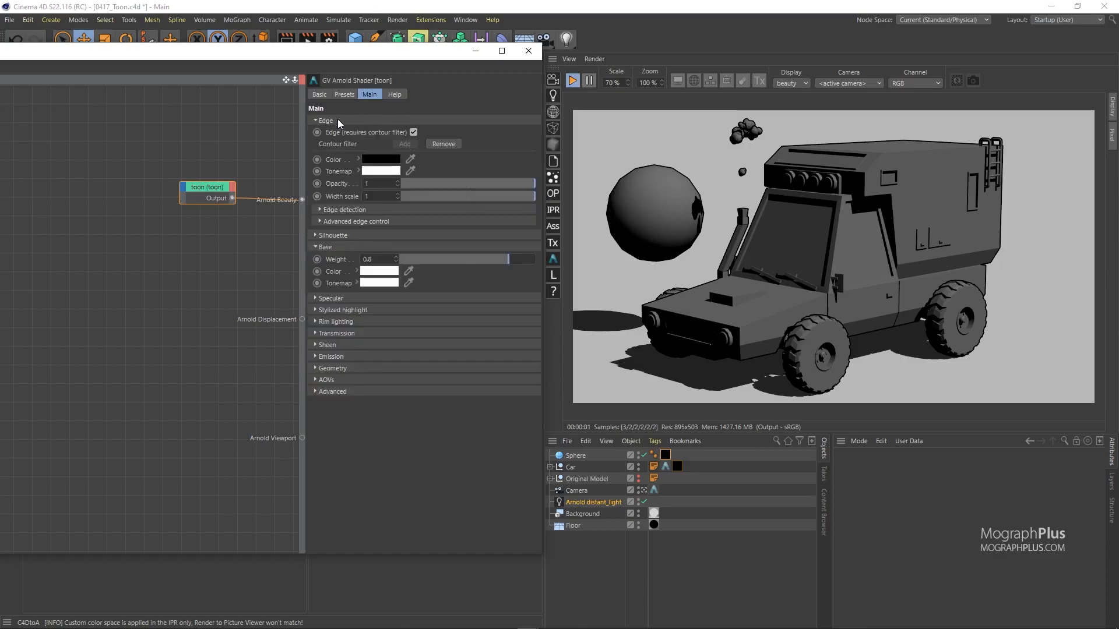
{"action": "left_click", "coordinate": [414, 133]}
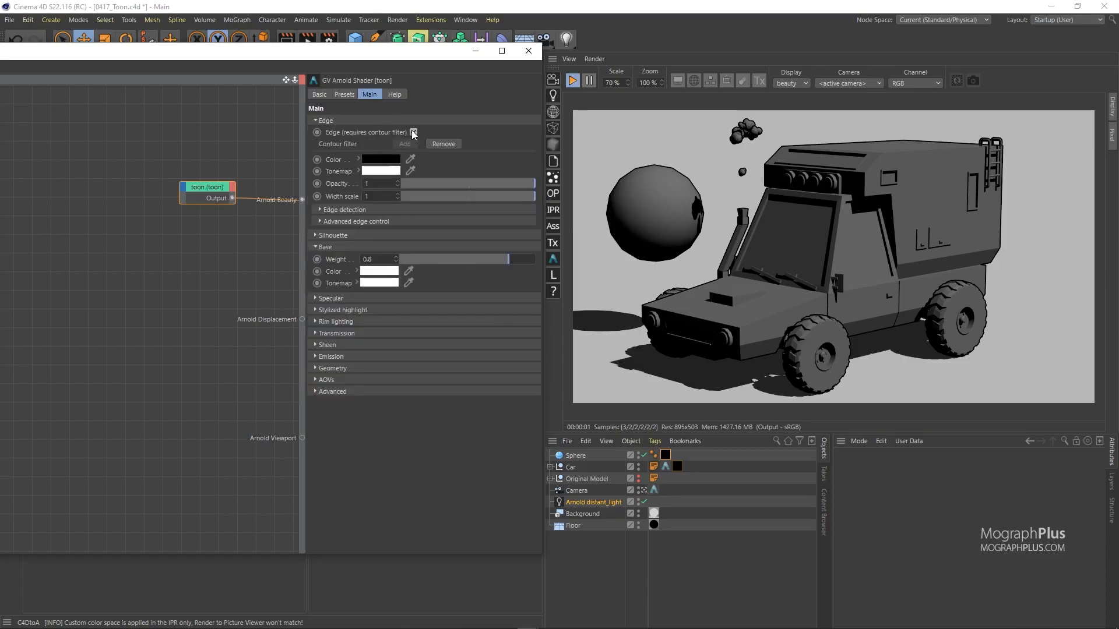
{"action": "left_click", "coordinate": [384, 116]}
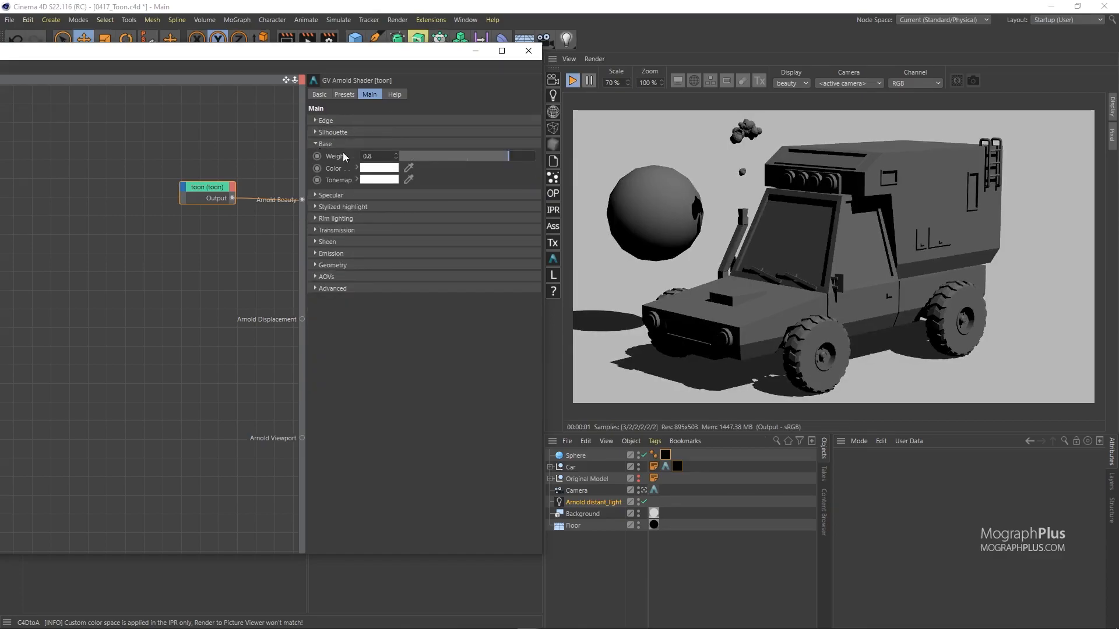
{"action": "left_click", "coordinate": [594, 59]}
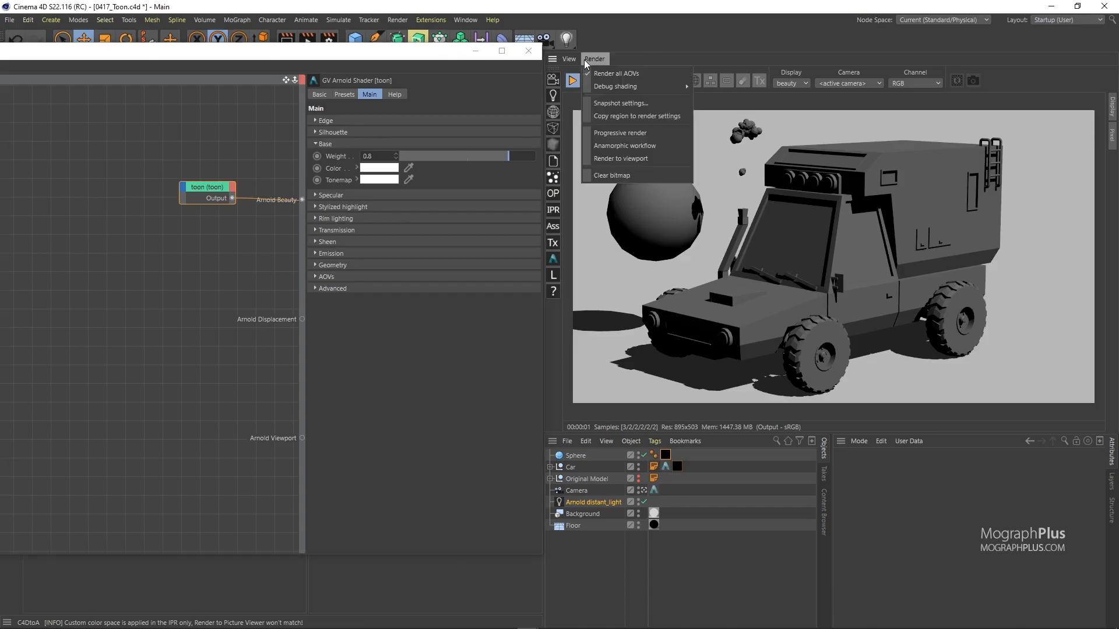
{"action": "left_click", "coordinate": [605, 133]}
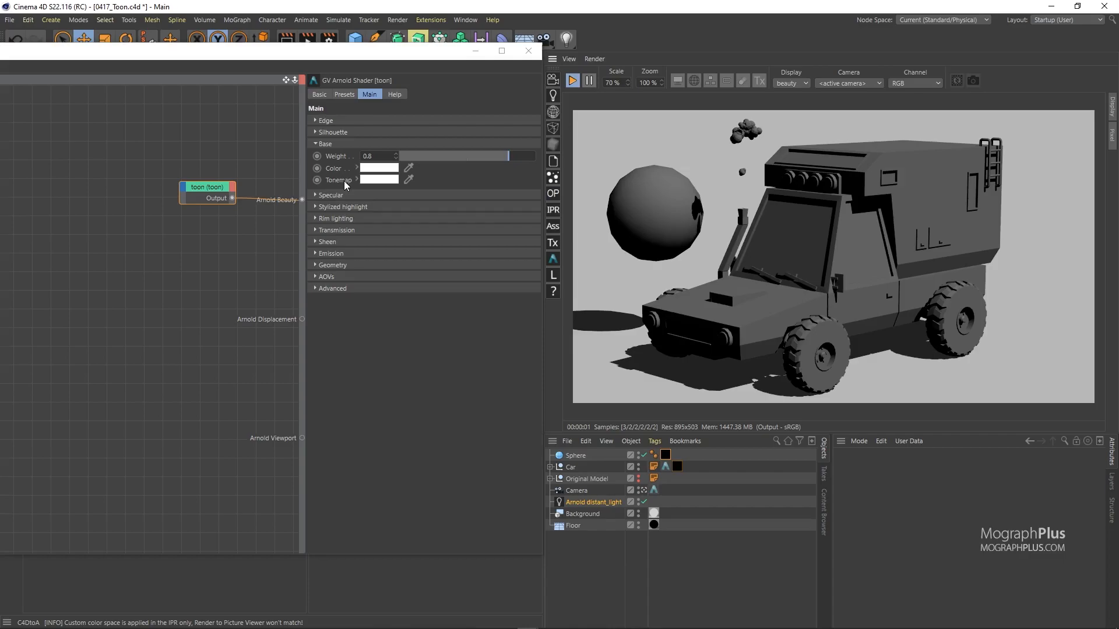
Step: Try a blue toon base colour, settling on 33% saturation
{"action": "left_click", "coordinate": [374, 168]}
{"action": "left_click_drag", "start_coordinate": [383, 179], "coordinate": [437, 174]}
{"action": "left_click", "coordinate": [438, 164]}
{"action": "left_click", "coordinate": [411, 163]}
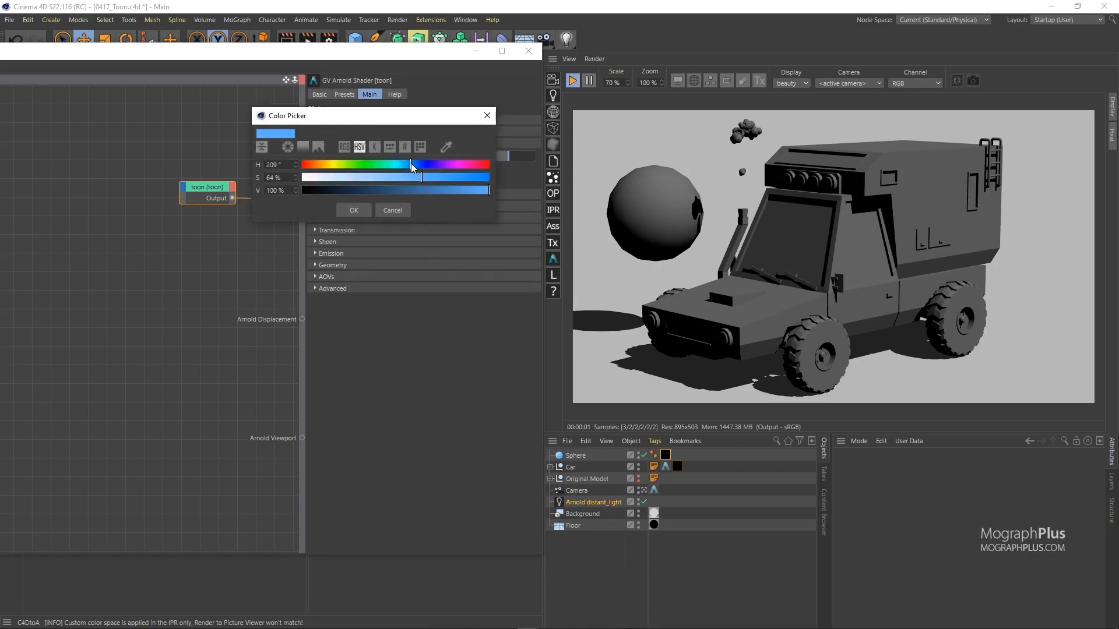
{"action": "left_click", "coordinate": [354, 210]}
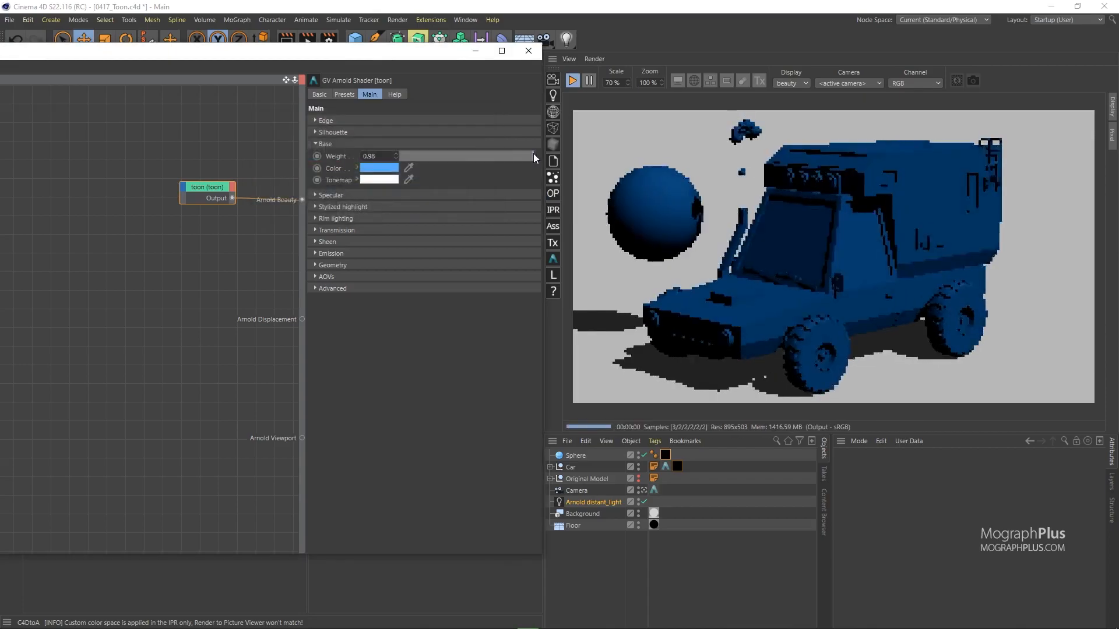
{"action": "left_click", "coordinate": [379, 168]}
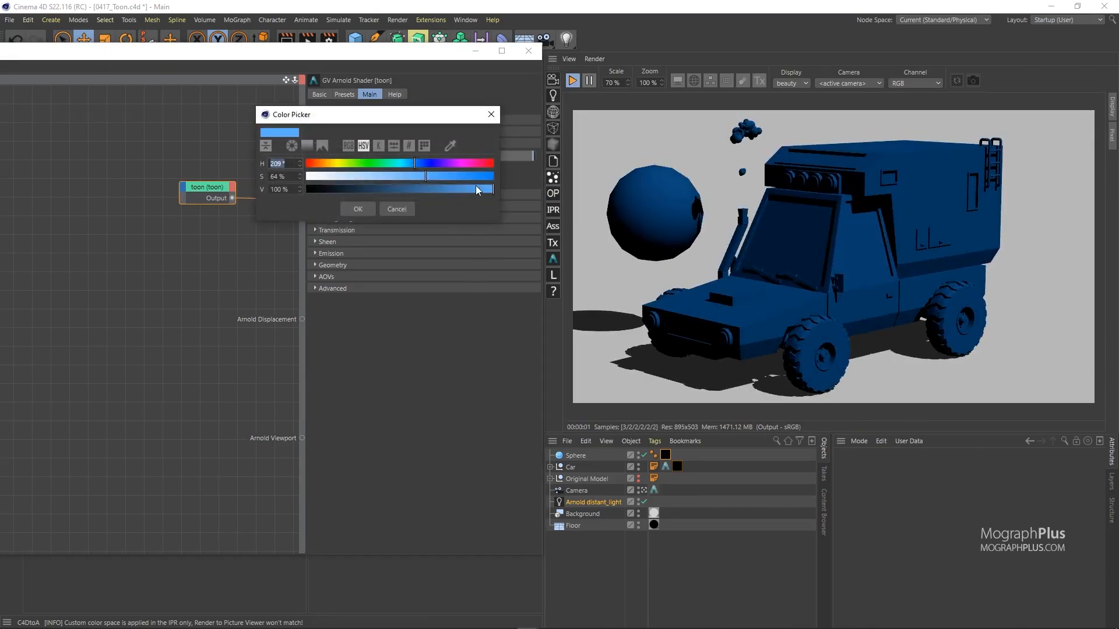
{"action": "mouse_move", "coordinate": [477, 175]}
{"action": "left_mouse_down"}
{"action": "mouse_move", "coordinate": [368, 176]}
{"action": "mouse_move", "coordinate": [458, 173]}
{"action": "left_mouse_up"}
{"action": "left_click", "coordinate": [360, 208]}
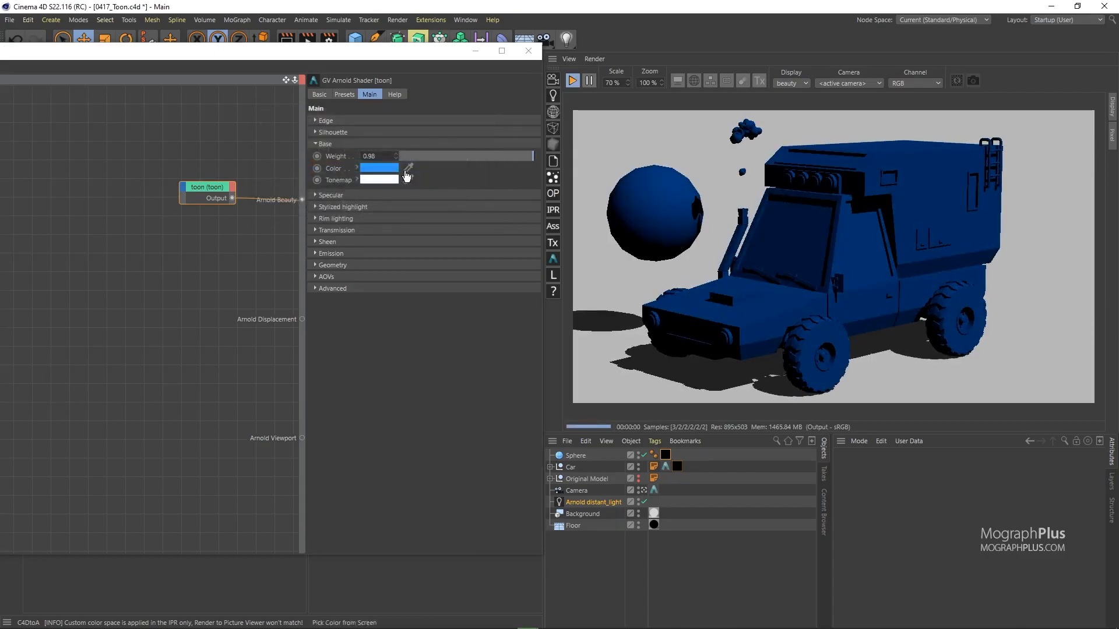
Step: Reset Base Color to default white and set Base Weight to 1
{"action": "right_click", "coordinate": [337, 171]}
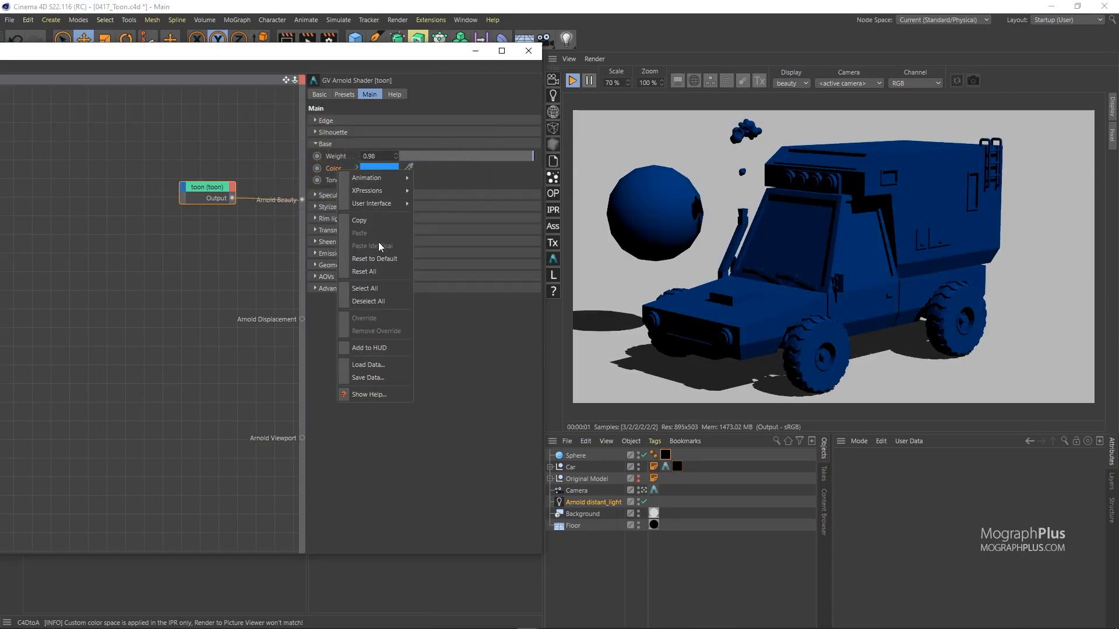
{"action": "left_click", "coordinate": [374, 258]}
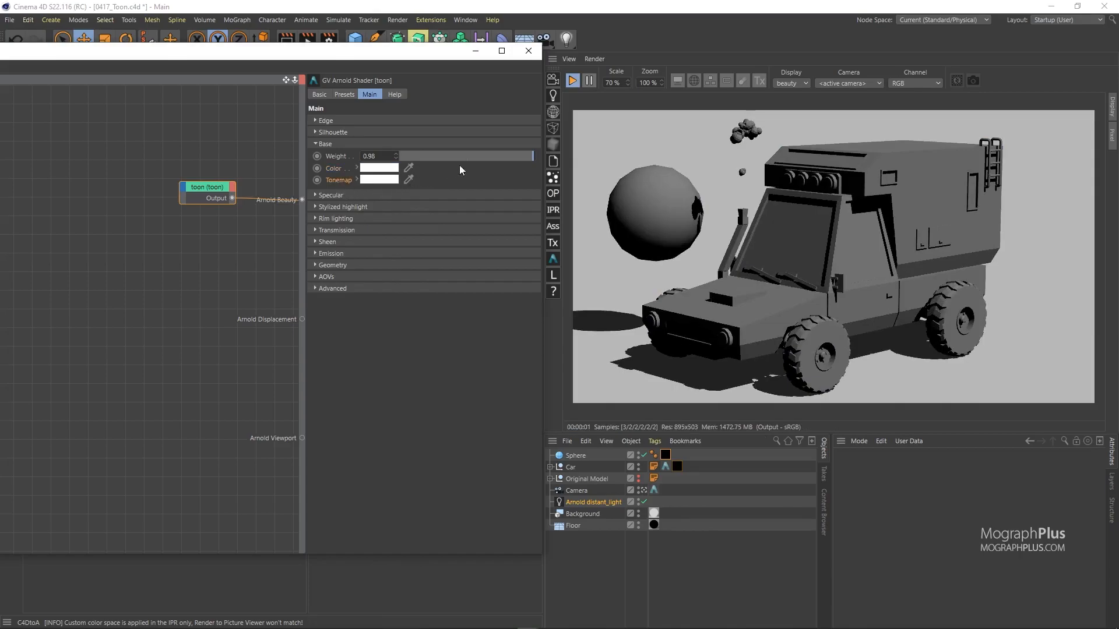
{"action": "left_click_drag", "start_coordinate": [523, 157], "coordinate": [536, 156]}
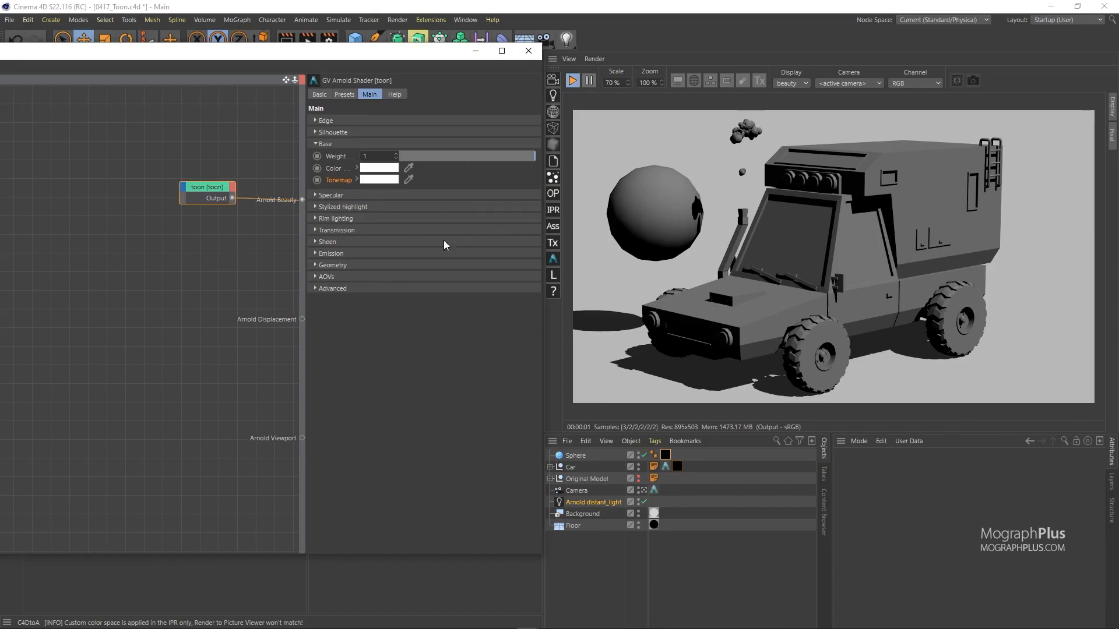
Step: Add a ramp_rgb node and load a coloured gradient preset into it
{"action": "left_click", "coordinate": [113, 200]}
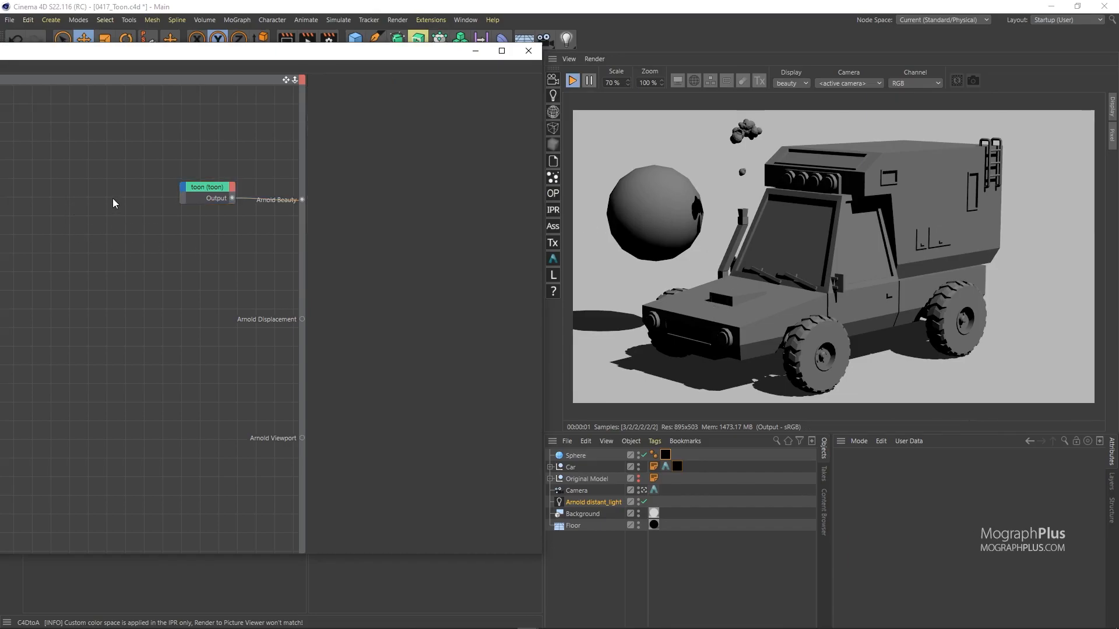
{"action": "key", "text": "Tab"}
{"action": "type", "text": "ramp"}
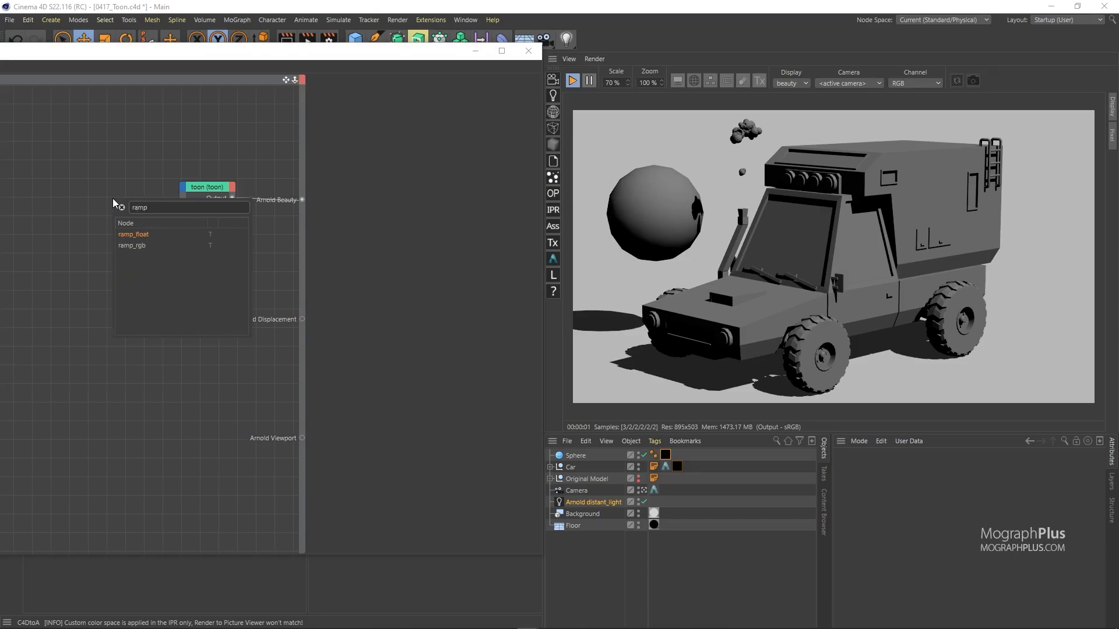
{"action": "key", "text": "Down"}
{"action": "key", "text": "Return"}
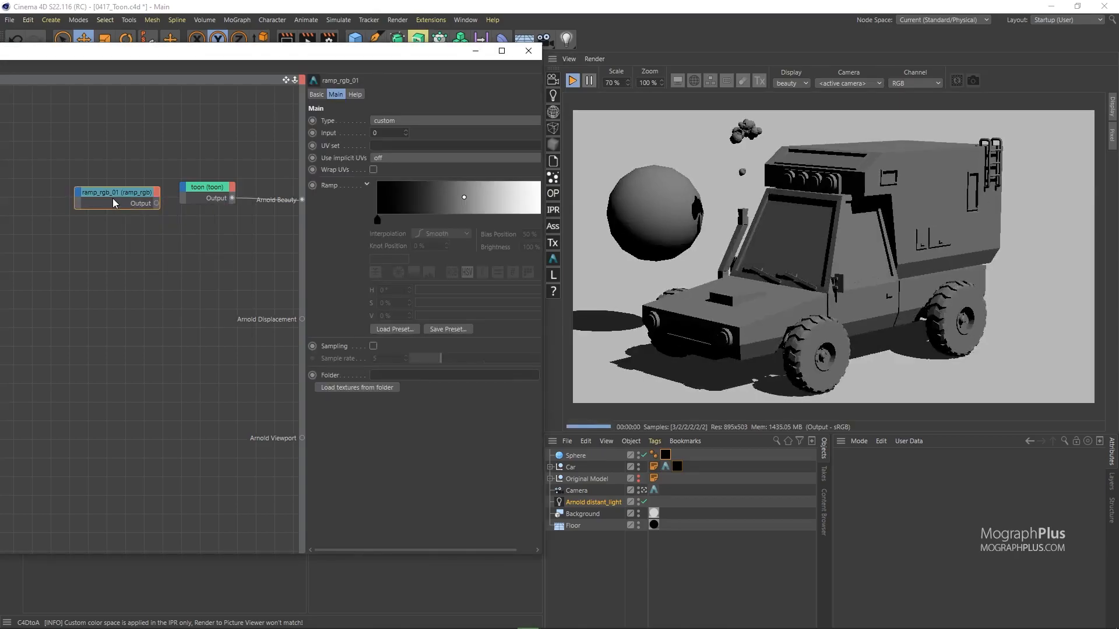
{"action": "left_click", "coordinate": [411, 330]}
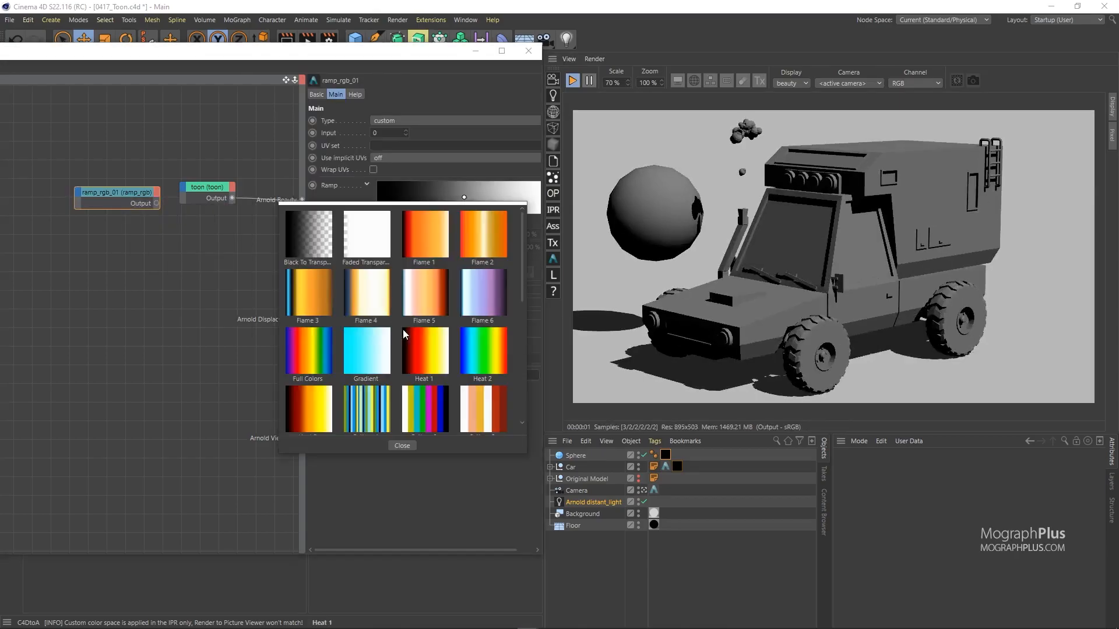
{"action": "scroll", "coordinate": [350, 361], "scroll_direction": "down", "scroll_amount": 3}
{"action": "left_click", "coordinate": [299, 398]}
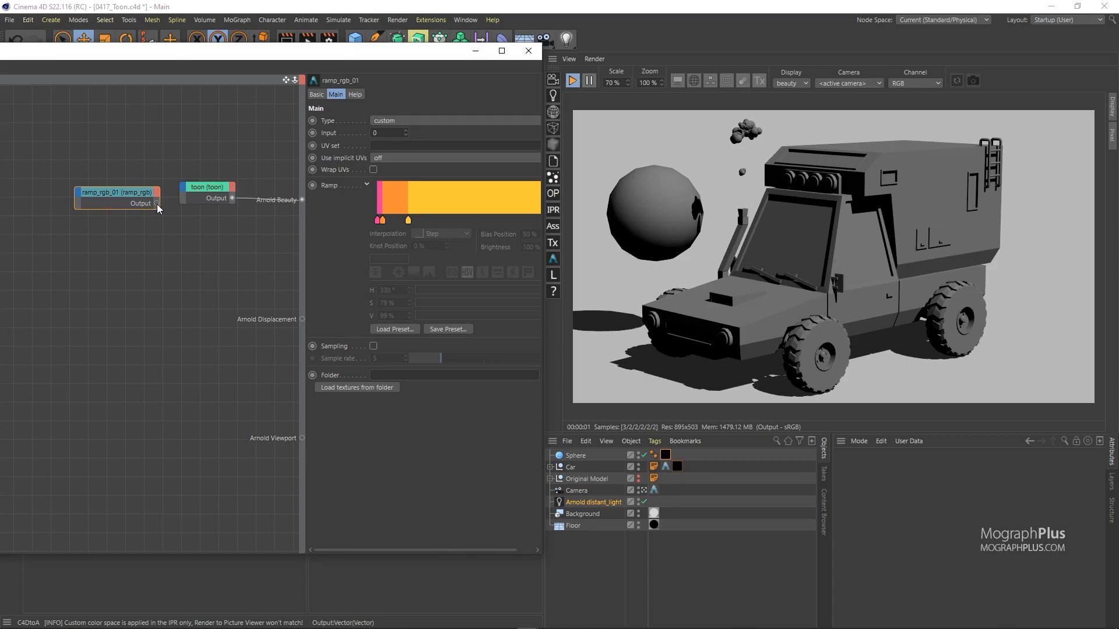
Step: Connect the ramp output to the toon's Base Tonemap and set ramp Type to u
{"action": "left_click_drag", "start_coordinate": [183, 189], "coordinate": [186, 188]}
{"action": "mouse_move", "coordinate": [193, 196]}
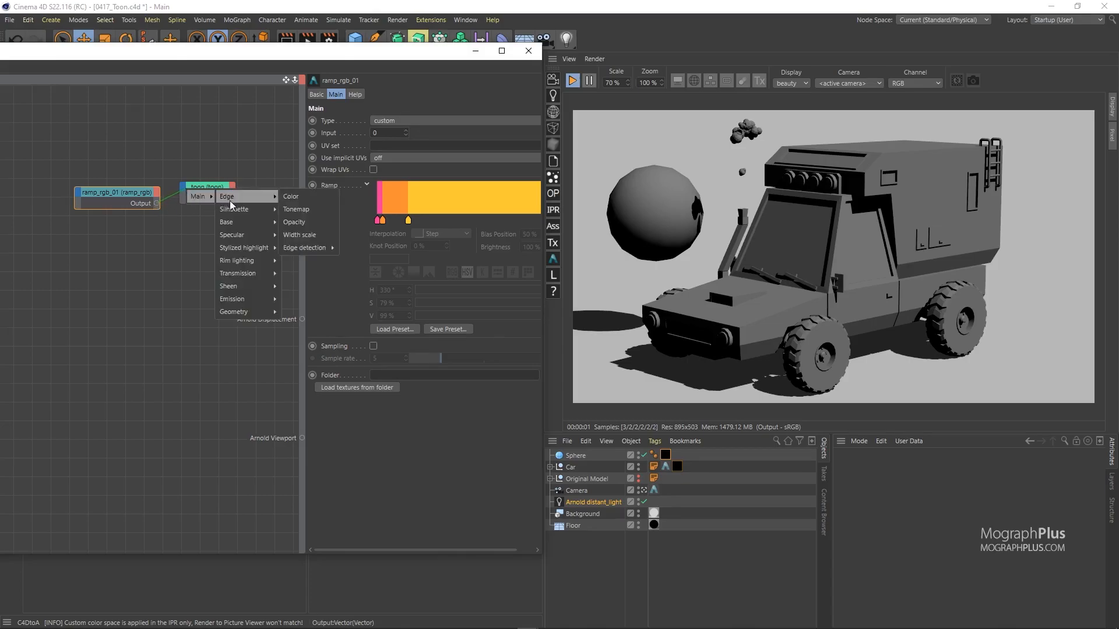
{"action": "mouse_move", "coordinate": [234, 223]}
{"action": "left_click", "coordinate": [306, 245]}
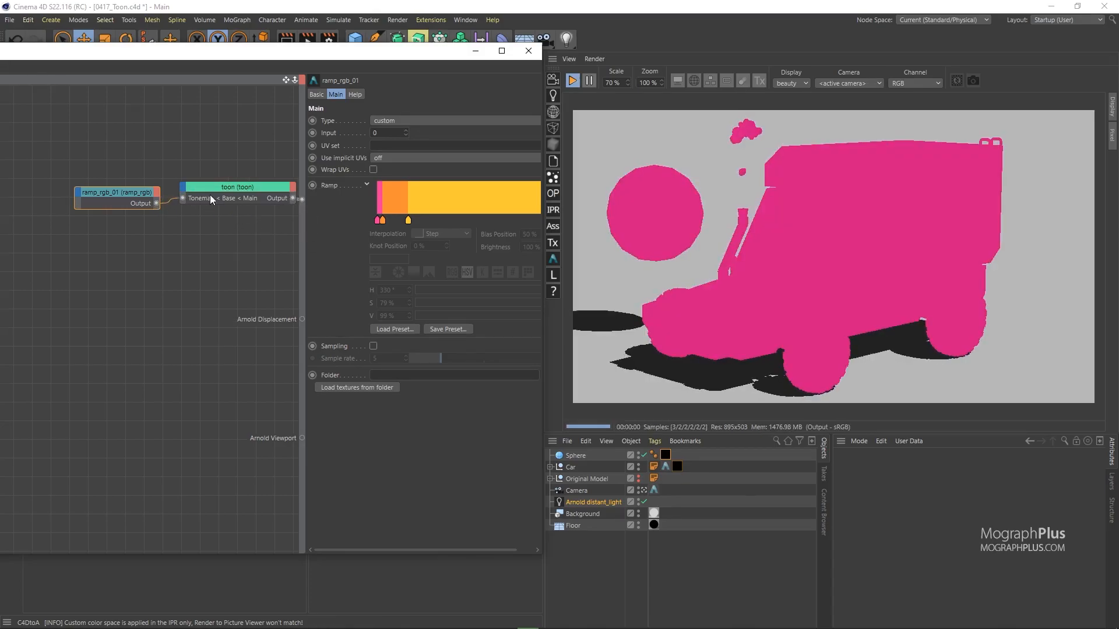
{"action": "left_click", "coordinate": [407, 120]}
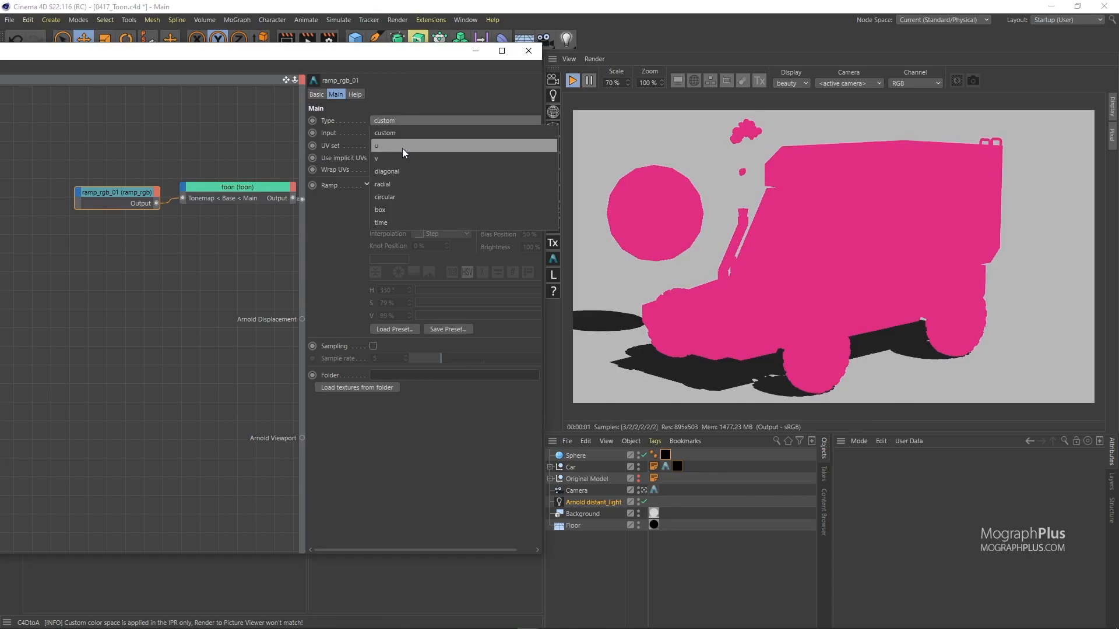
{"action": "left_click", "coordinate": [402, 148]}
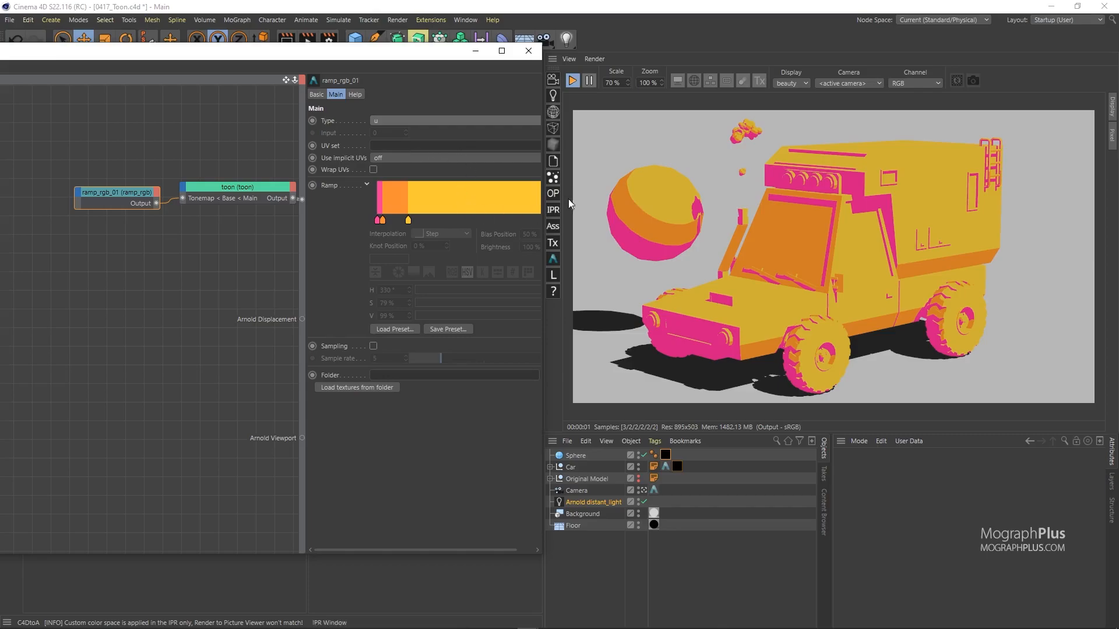
Step: Check the render options without changes and reposition the node editor to show graph and viewport
{"action": "left_click", "coordinate": [594, 58]}
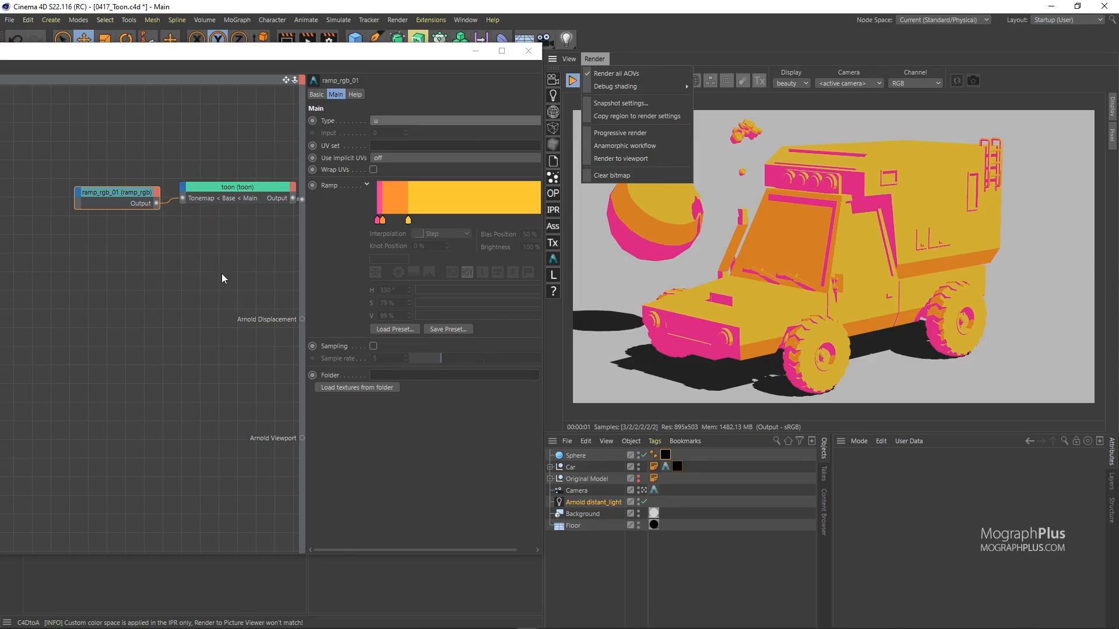
{"action": "left_click", "coordinate": [240, 264]}
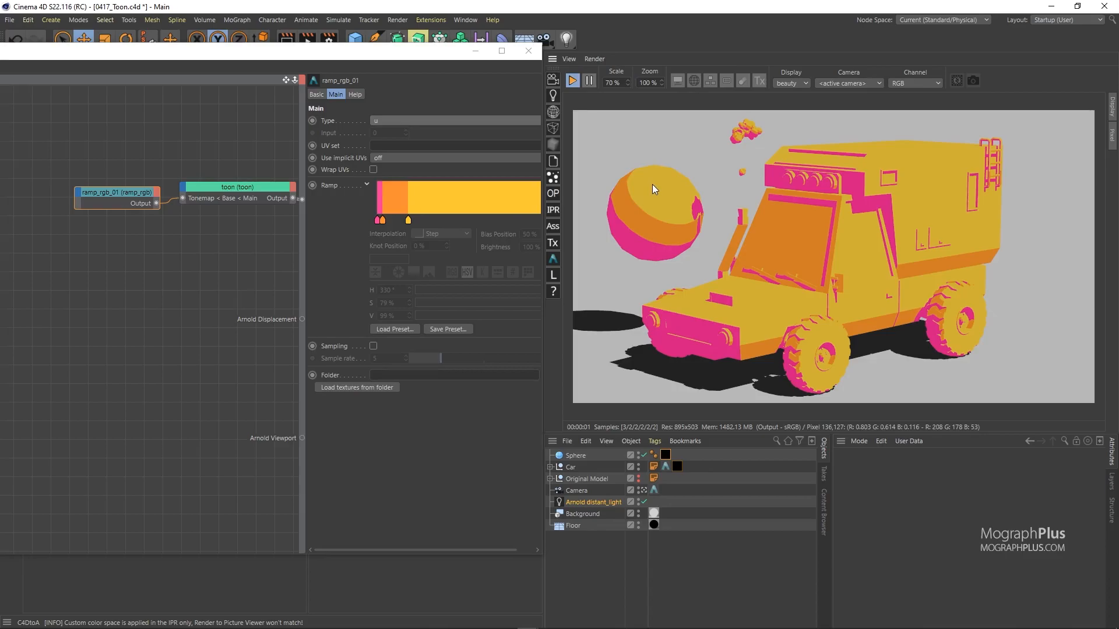
{"action": "left_click_drag", "start_coordinate": [439, 54], "coordinate": [467, 388]}
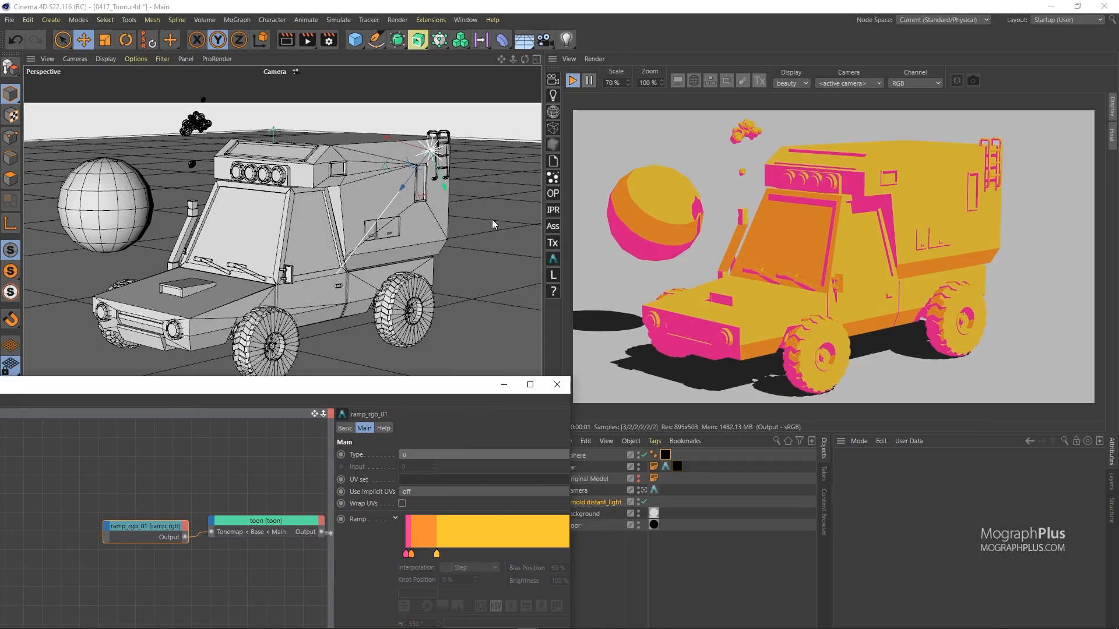
{"action": "left_click_drag", "start_coordinate": [371, 384], "coordinate": [366, 349]}
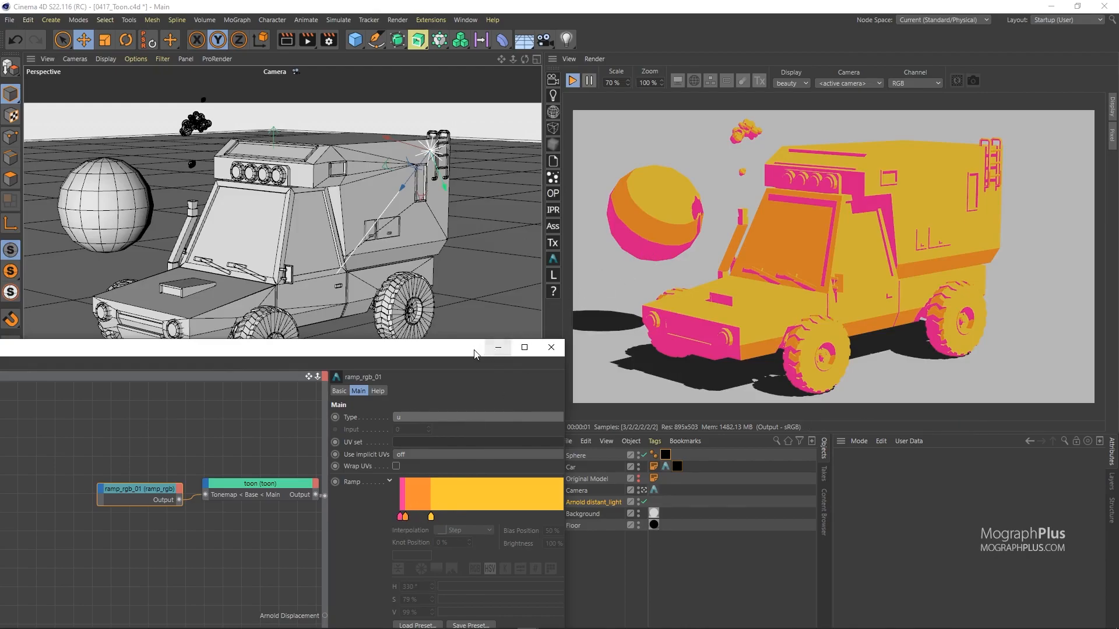
{"action": "left_click_drag", "start_coordinate": [466, 355], "coordinate": [462, 303]}
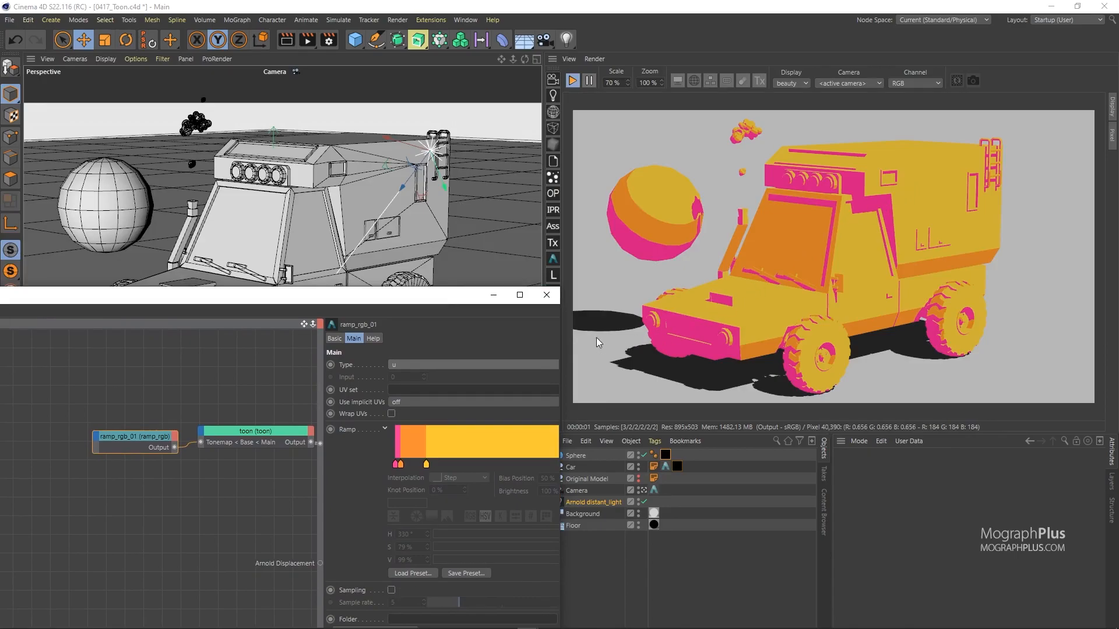
{"action": "left_click_drag", "start_coordinate": [448, 303], "coordinate": [447, 187]}
{"action": "right_click", "coordinate": [442, 326]}
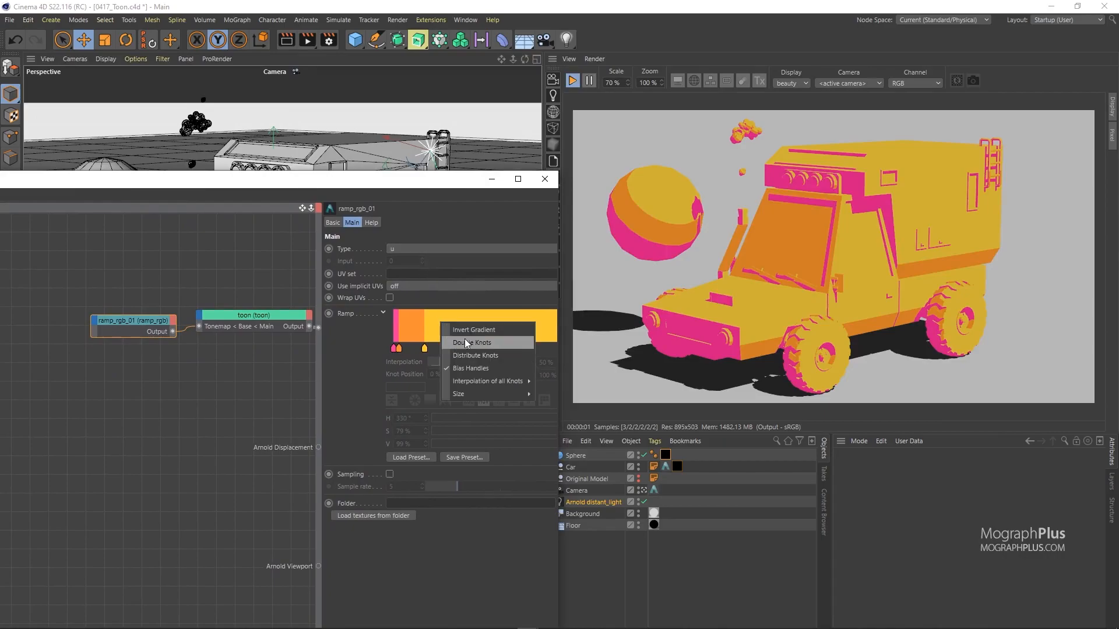
{"action": "mouse_move", "coordinate": [487, 381]}
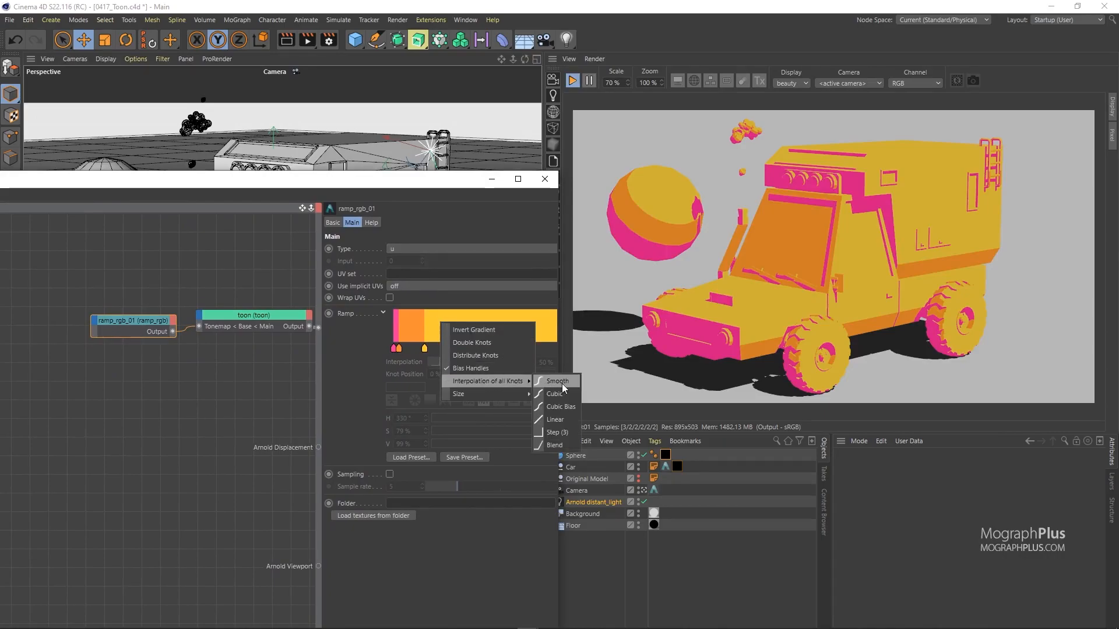
{"action": "left_click", "coordinate": [562, 383]}
{"action": "right_click", "coordinate": [459, 330]}
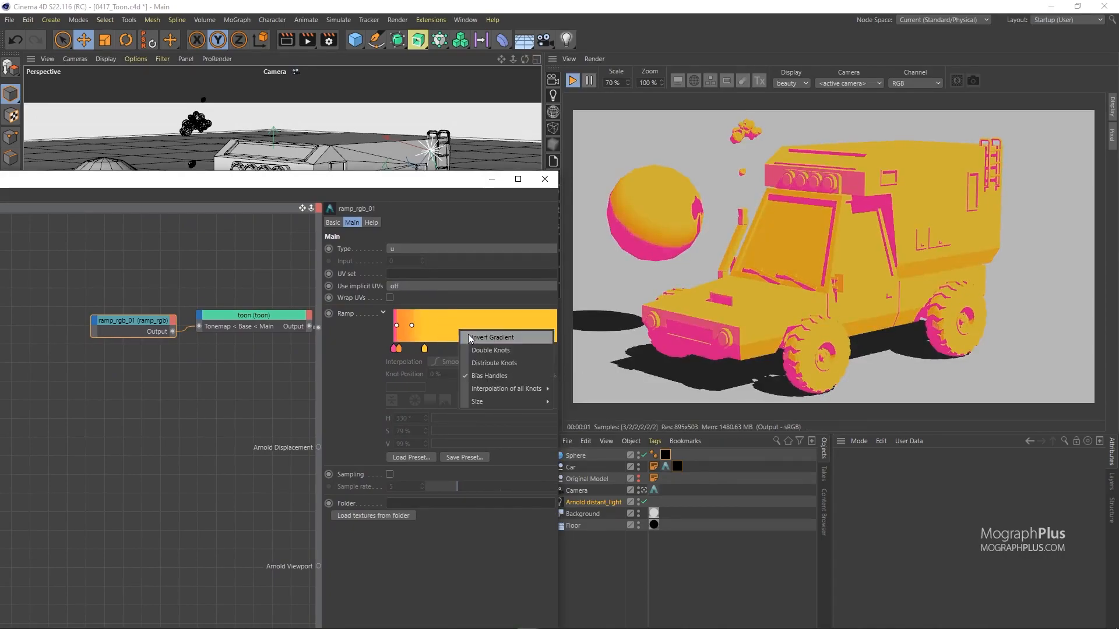
{"action": "mouse_move", "coordinate": [506, 391]}
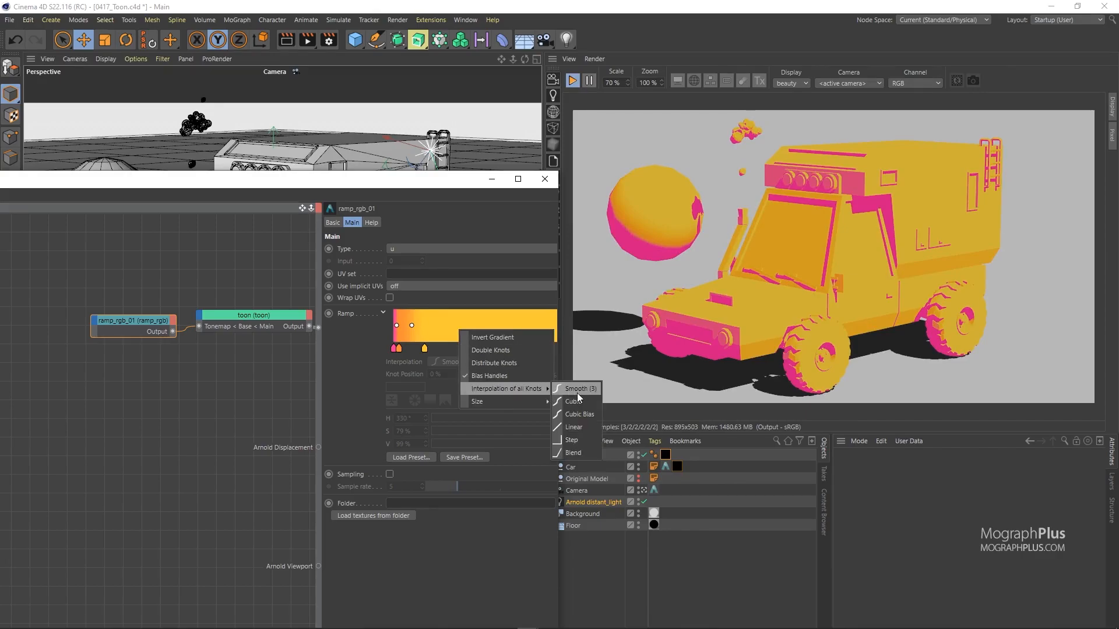
{"action": "left_click", "coordinate": [586, 439]}
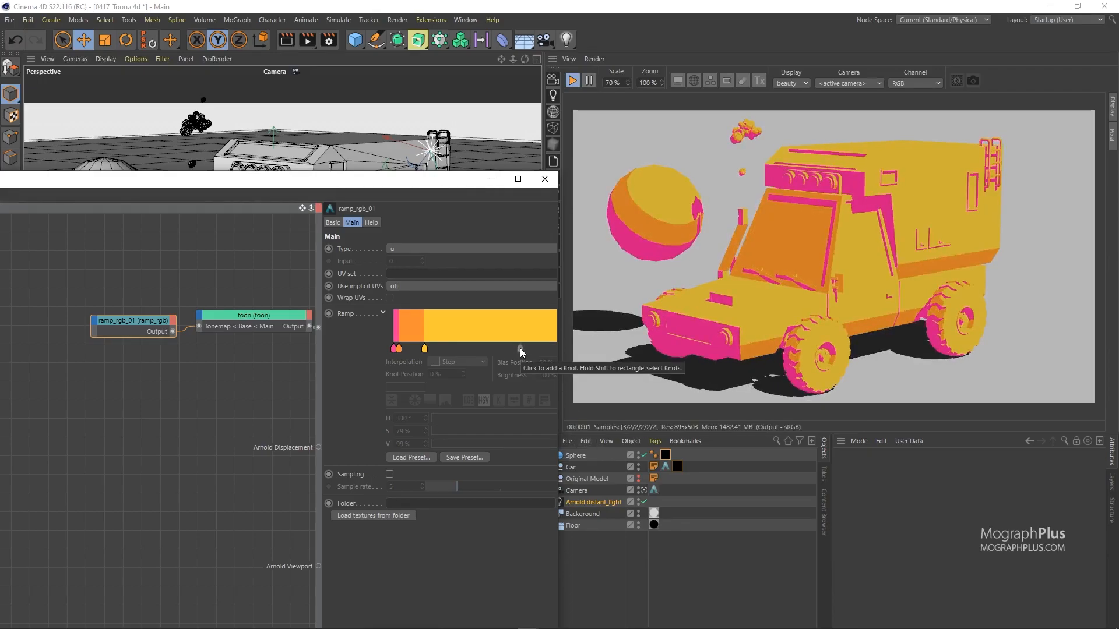
Step: Move the toon and ramp nodes, then shift ramp knots: pink to ~10.7%, yellow to ~24%
{"action": "left_click", "coordinate": [229, 317], "text": "shift"}
{"action": "left_click_drag", "start_coordinate": [229, 317], "coordinate": [207, 312]}
{"action": "left_click", "coordinate": [143, 299]}
{"action": "left_click", "coordinate": [144, 315]}
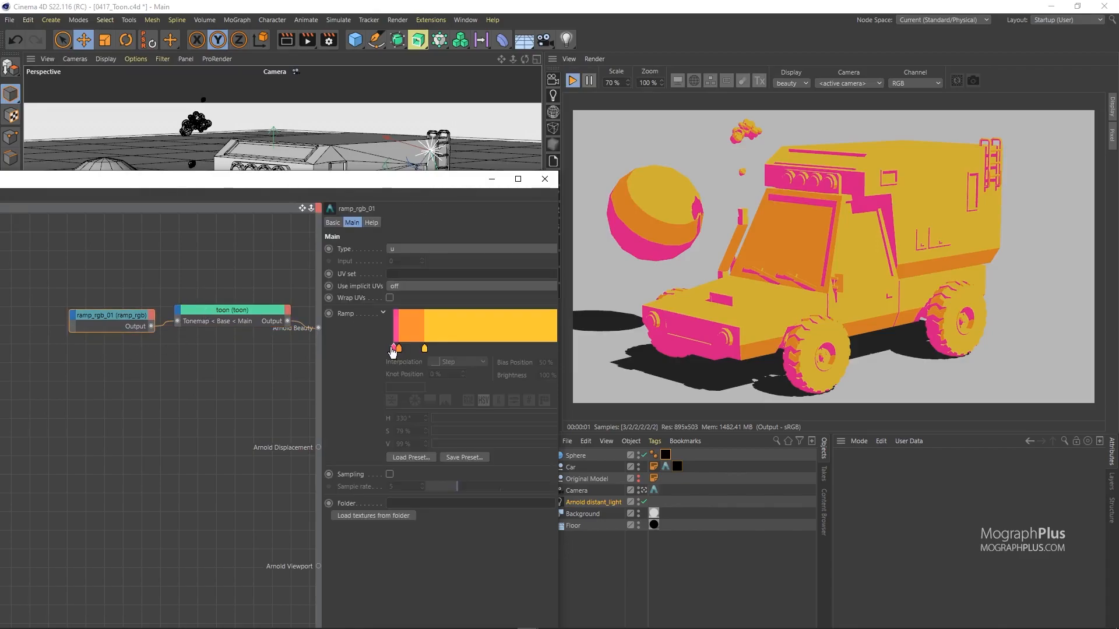
{"action": "mouse_move", "coordinate": [400, 352]}
{"action": "left_click_drag", "start_coordinate": [399, 350], "coordinate": [413, 351]}
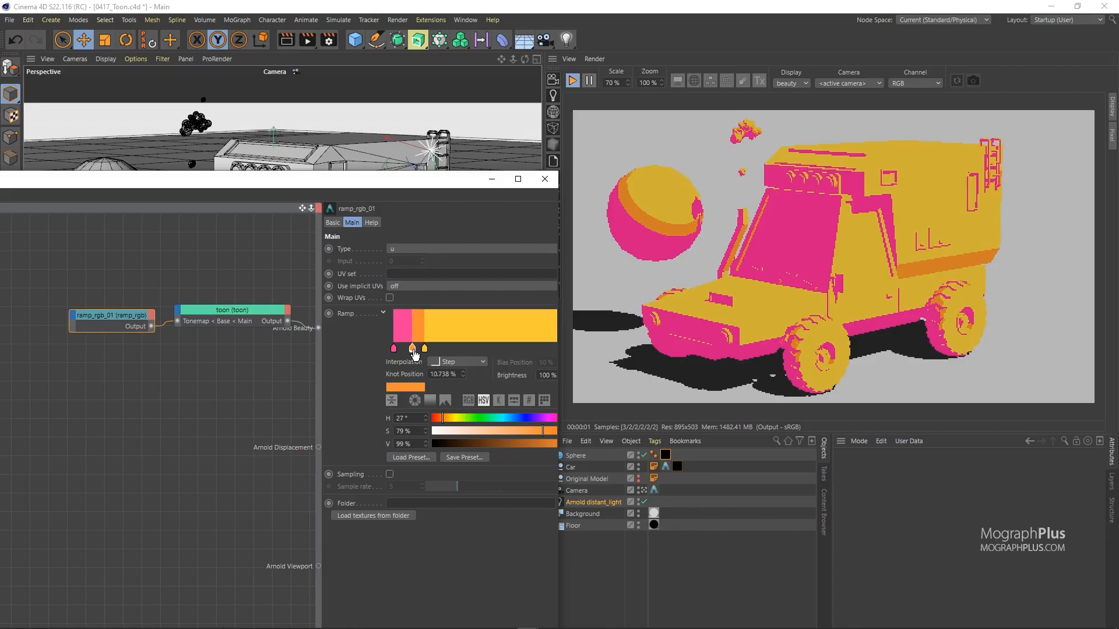
{"action": "left_click_drag", "start_coordinate": [424, 349], "coordinate": [433, 349]}
Step: Add a green (hue 94°) ramp knot, delete the extra stop, and move orange to ~6.4%
{"action": "left_click", "coordinate": [424, 348]}
{"action": "left_click", "coordinate": [461, 418]}
{"action": "left_click_drag", "start_coordinate": [462, 421], "coordinate": [469, 420]}
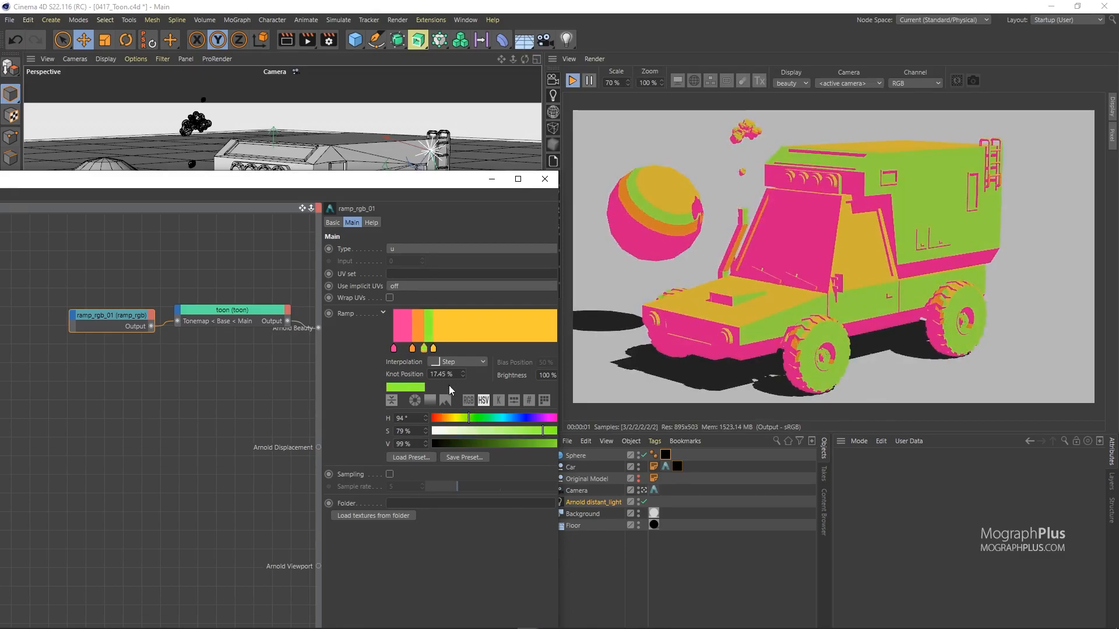
{"action": "left_click", "coordinate": [415, 348]}
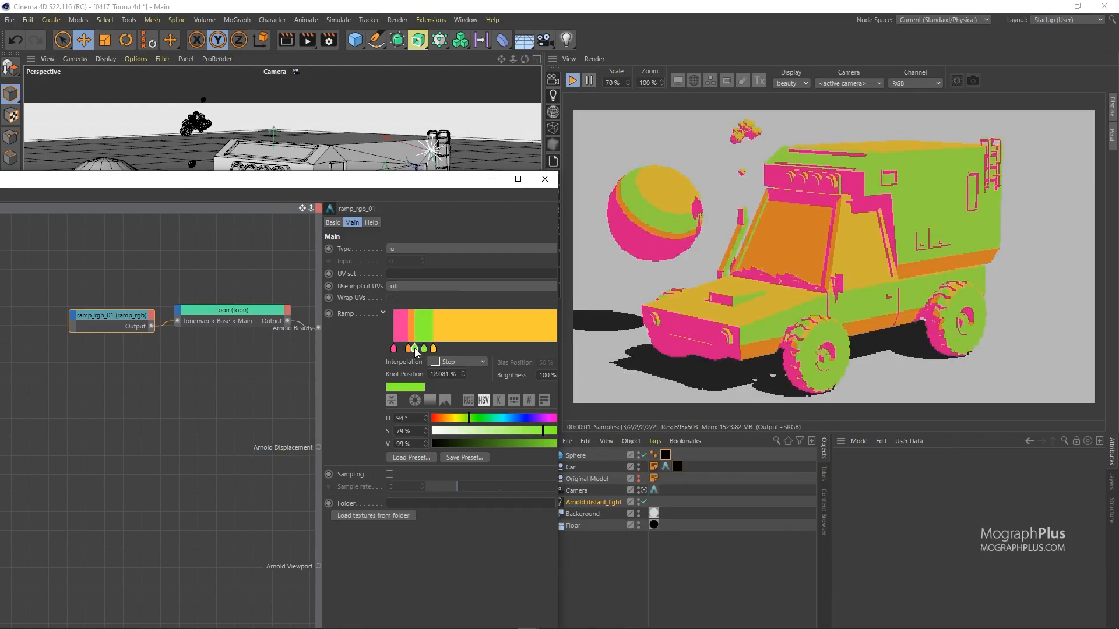
{"action": "key", "text": "Delete"}
{"action": "left_click_drag", "start_coordinate": [408, 351], "coordinate": [419, 348]}
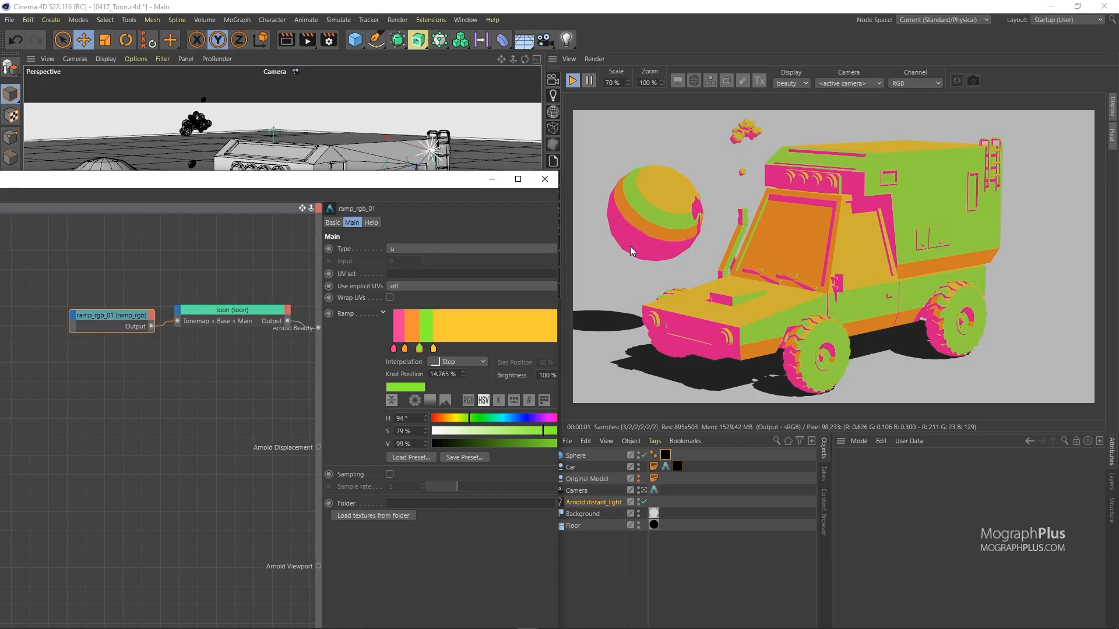
Step: Set the toon shader's Base Weight to 0 and Emission Weight to 1
{"action": "left_click", "coordinate": [236, 311]}
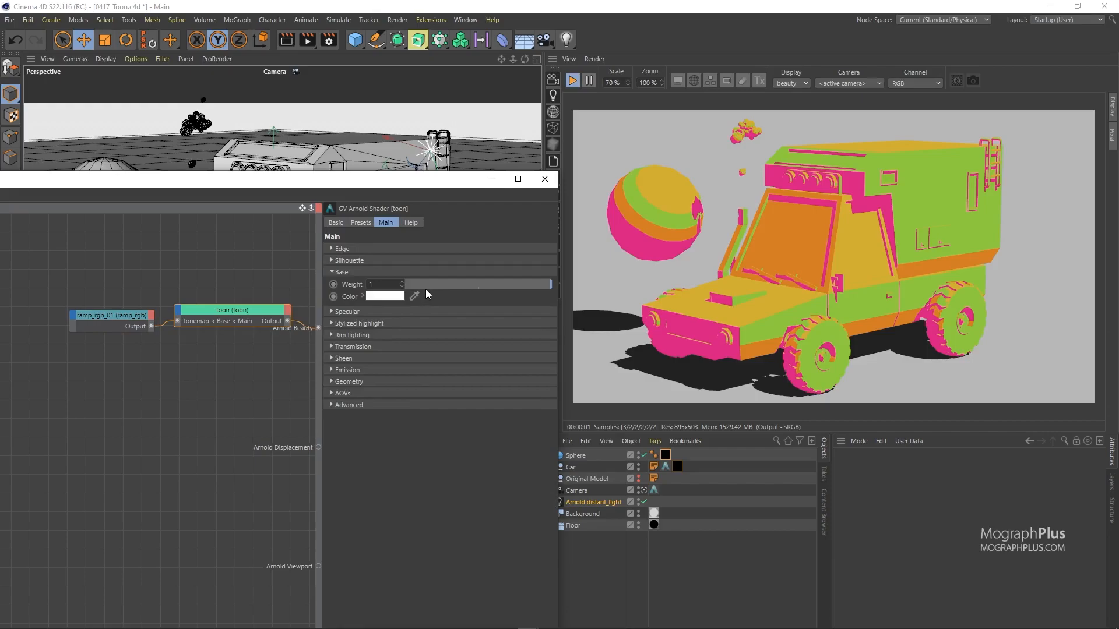
{"action": "left_click_drag", "start_coordinate": [425, 287], "coordinate": [402, 286]}
{"action": "left_click", "coordinate": [353, 371]}
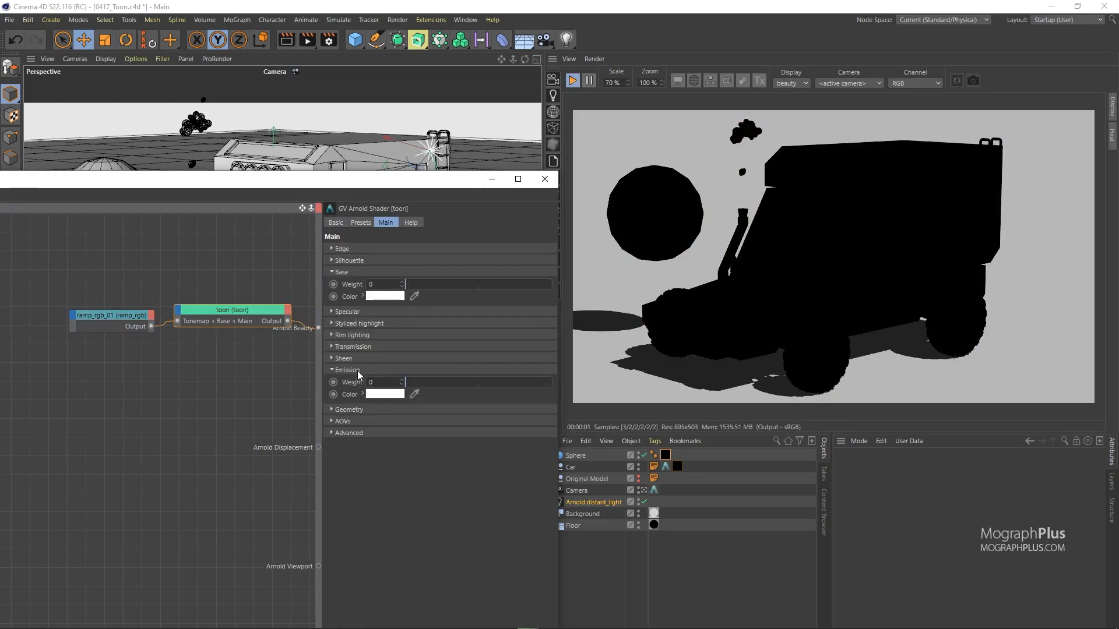
{"action": "left_click_drag", "start_coordinate": [496, 383], "coordinate": [569, 377]}
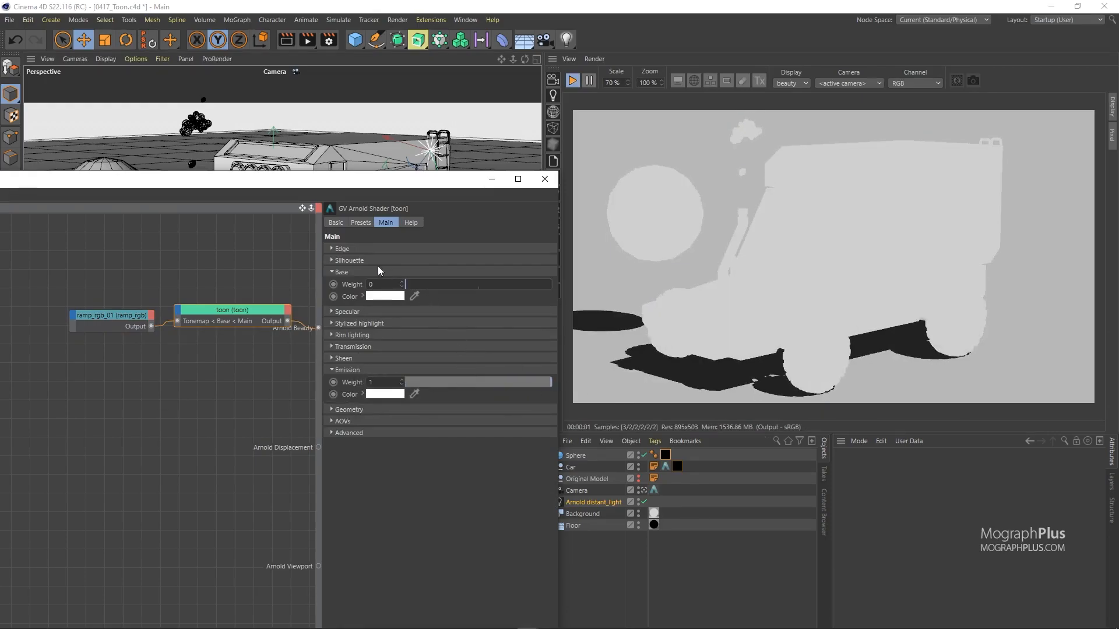
{"action": "left_click", "coordinate": [342, 249]}
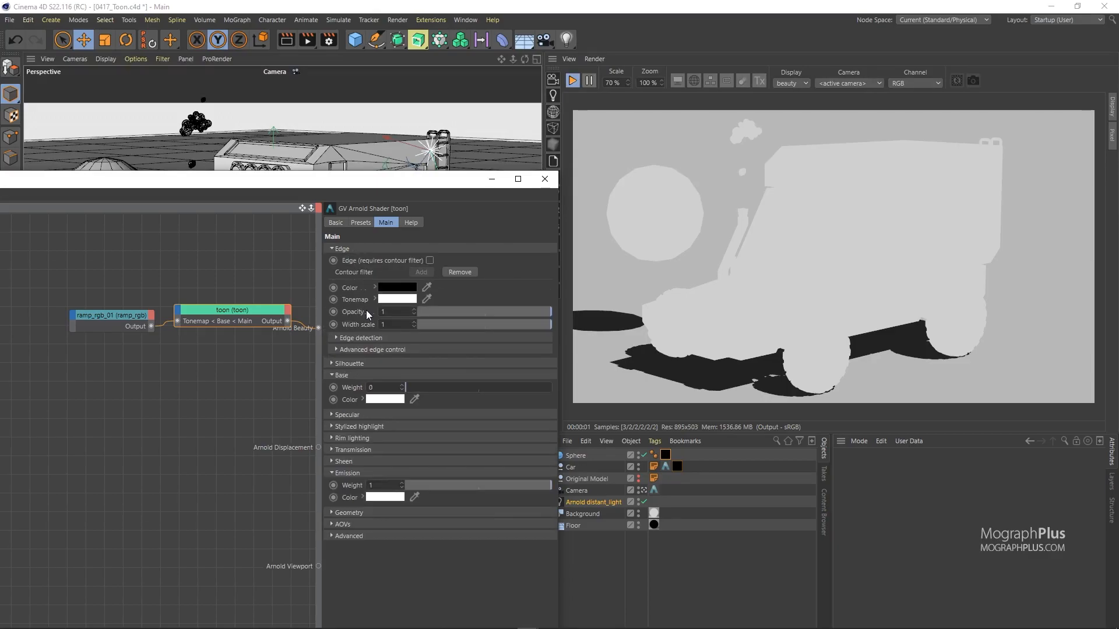
{"action": "left_click", "coordinate": [328, 40]}
{"action": "left_click", "coordinate": [376, 110]}
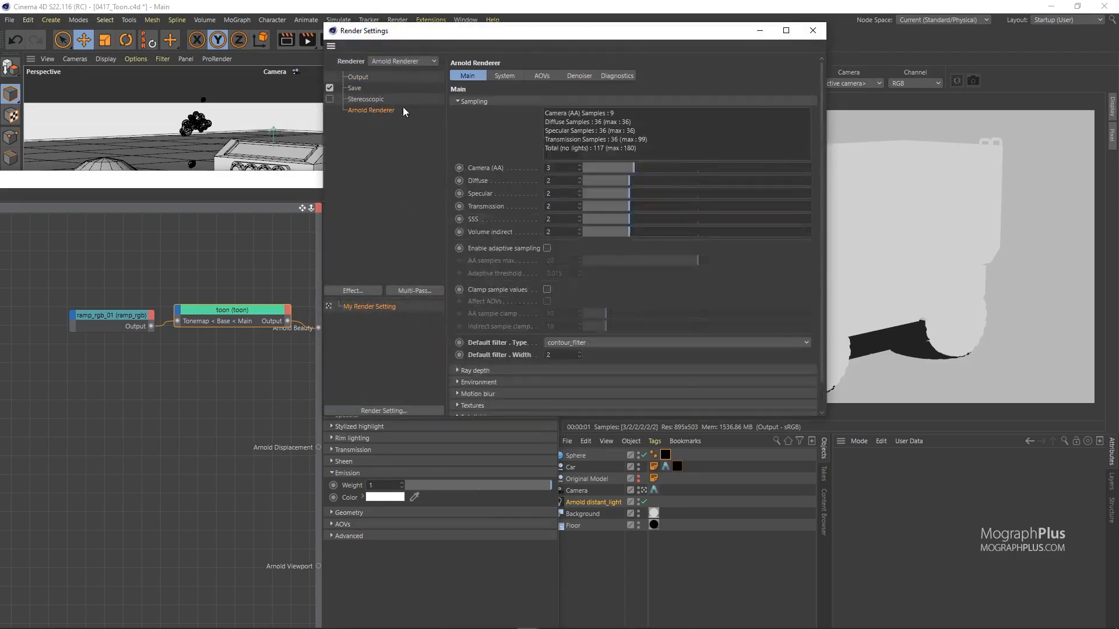
{"action": "left_click", "coordinate": [572, 343]}
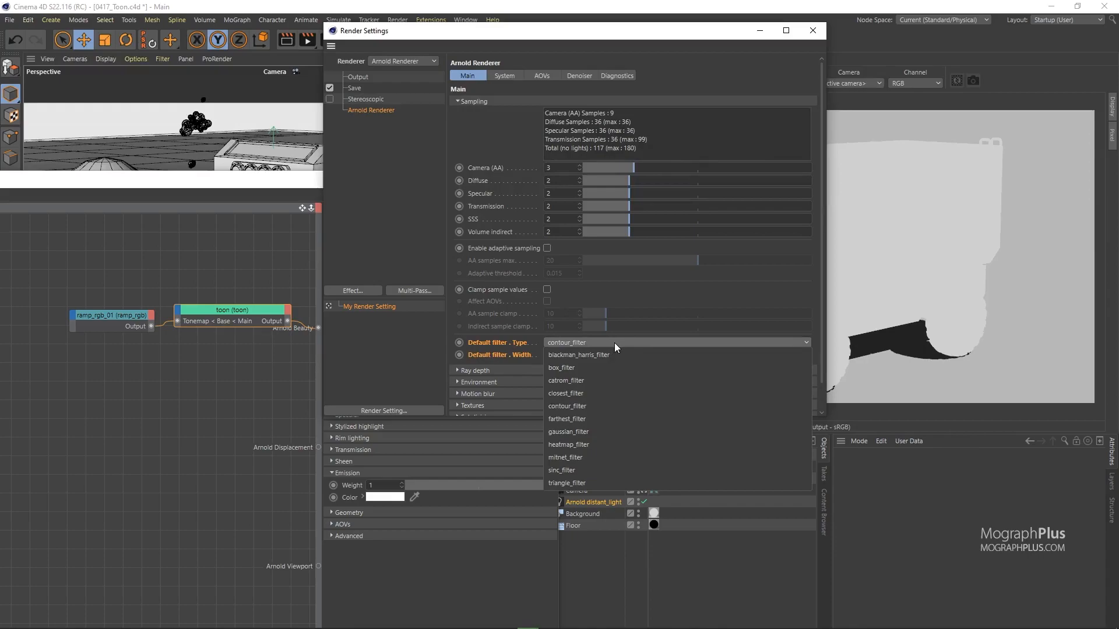
{"action": "left_click", "coordinate": [597, 407]}
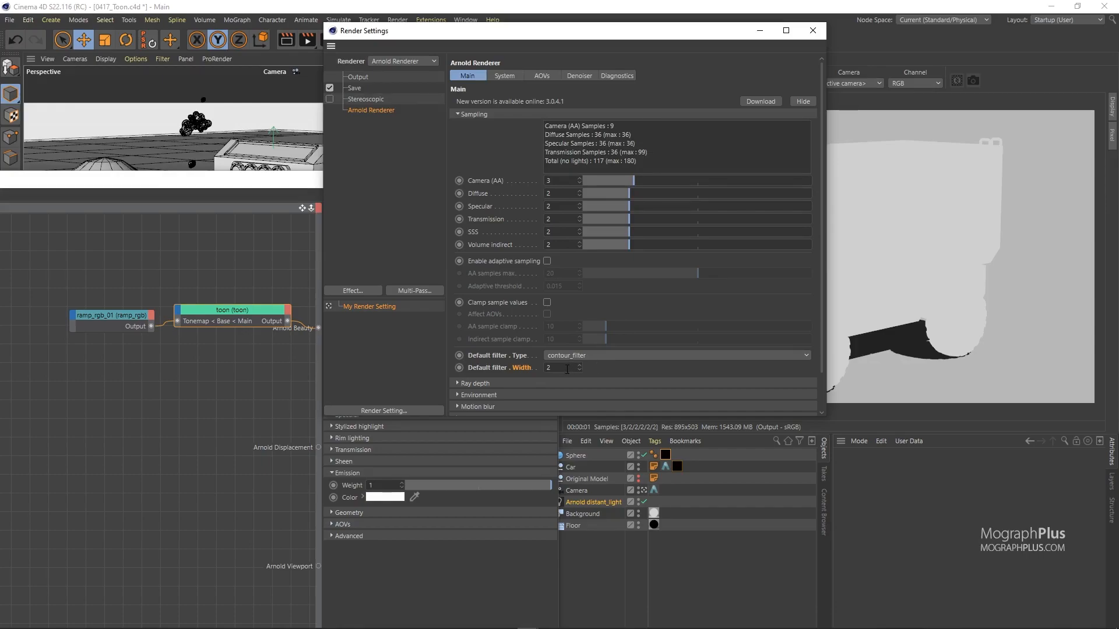
{"action": "left_click", "coordinate": [548, 368]}
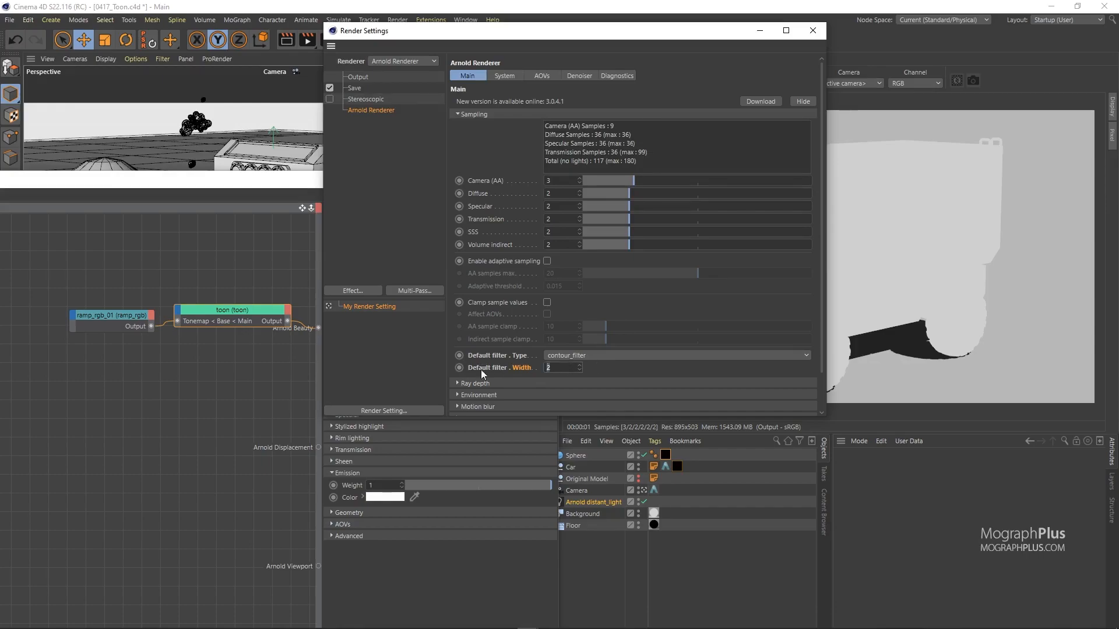
Step: Close the render settings and tick the toon shader's Edge option
{"action": "left_click", "coordinate": [814, 34]}
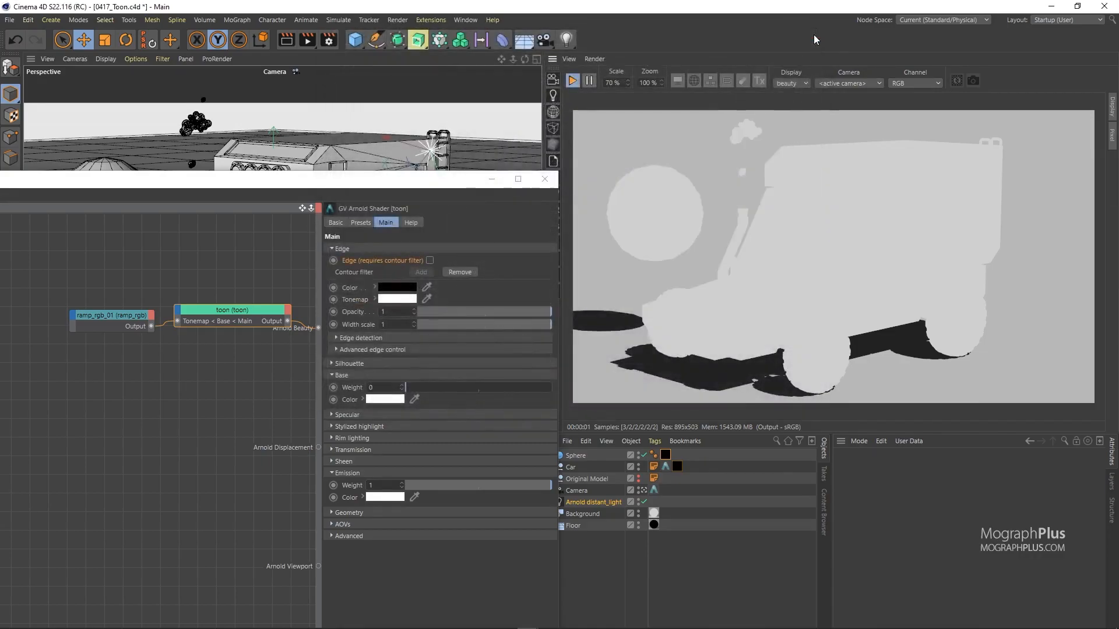
{"action": "left_click", "coordinate": [427, 261]}
{"action": "left_click", "coordinate": [430, 260]}
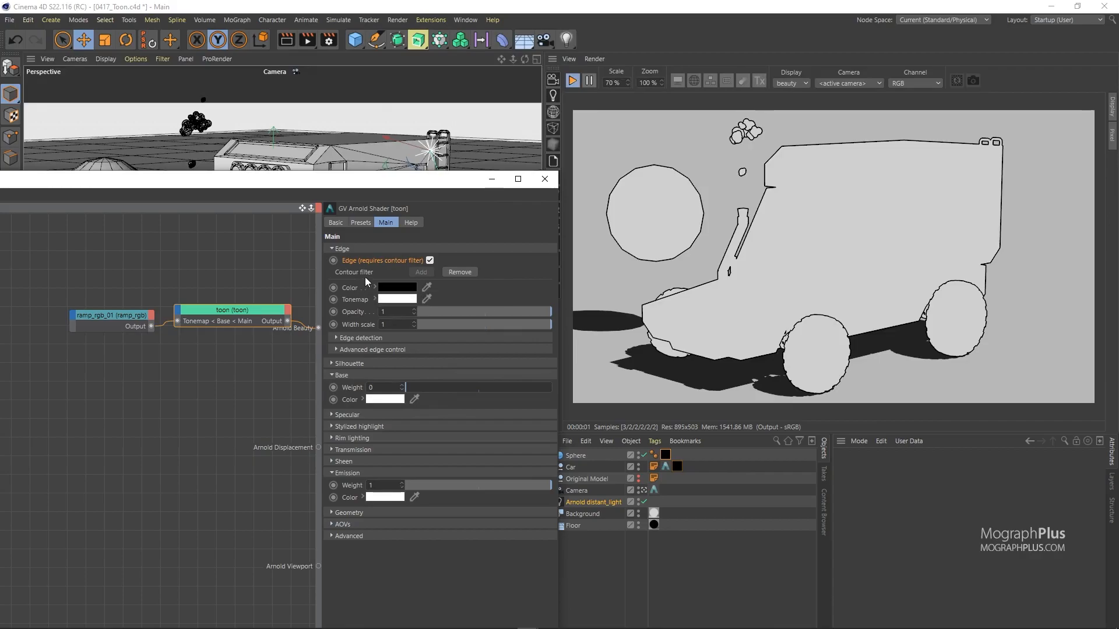
Step: Make the edge colour pink (H 322°, S 66%, V 74%) and lower the edge opacity
{"action": "left_click", "coordinate": [379, 289]}
{"action": "left_click", "coordinate": [449, 285]}
{"action": "left_click", "coordinate": [441, 297]}
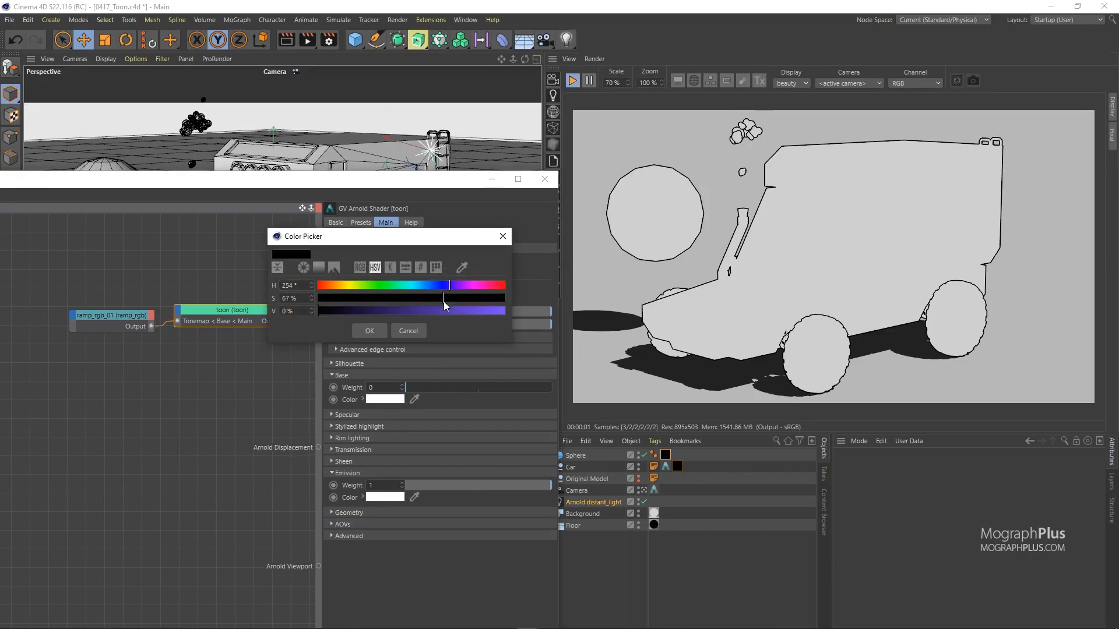
{"action": "left_click", "coordinate": [457, 311]}
{"action": "left_click", "coordinate": [377, 330]}
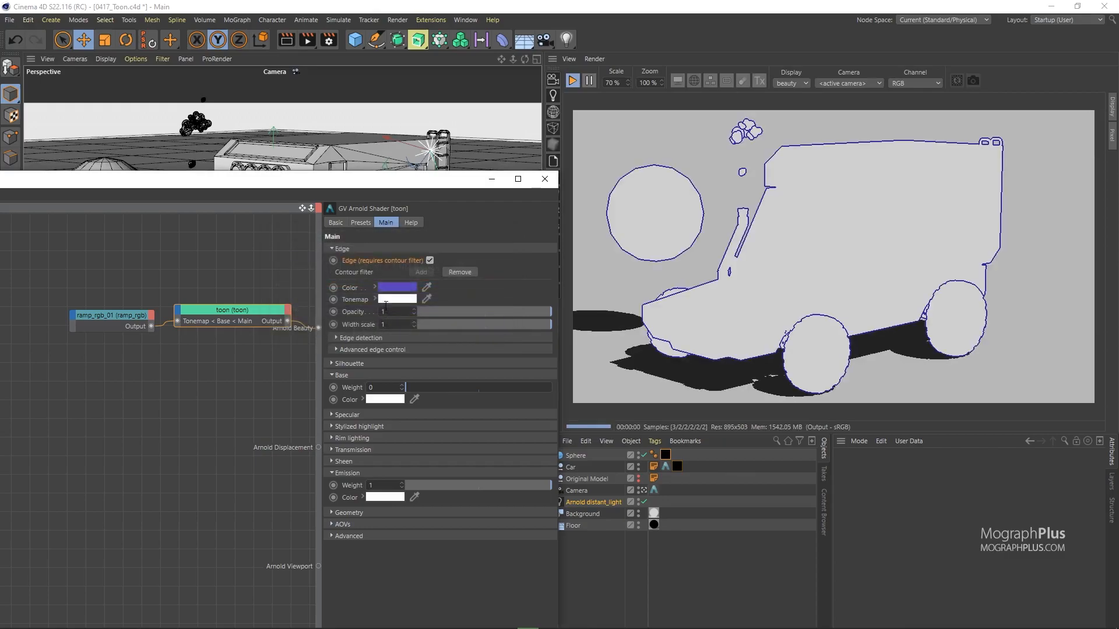
{"action": "left_click", "coordinate": [375, 287]}
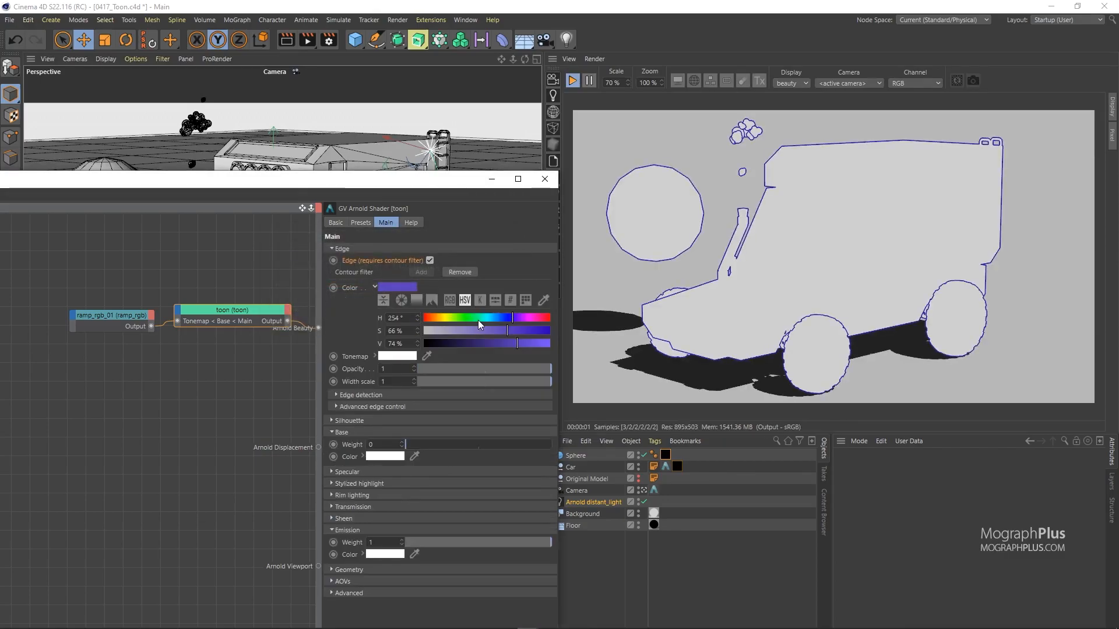
{"action": "left_click", "coordinate": [537, 319]}
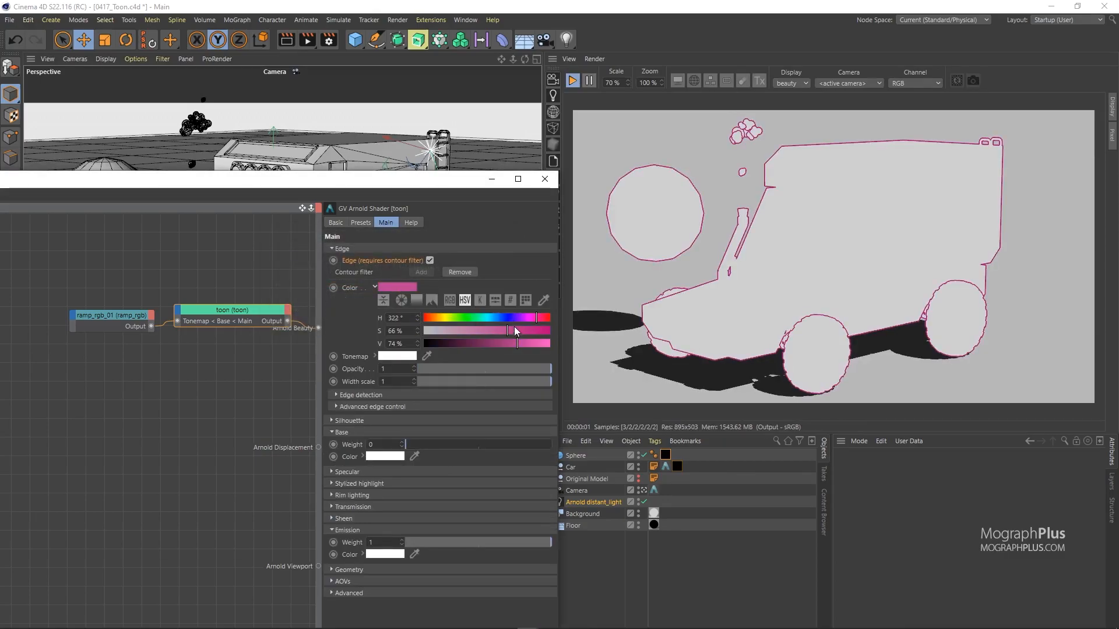
{"action": "left_click_drag", "start_coordinate": [464, 369], "coordinate": [587, 365]}
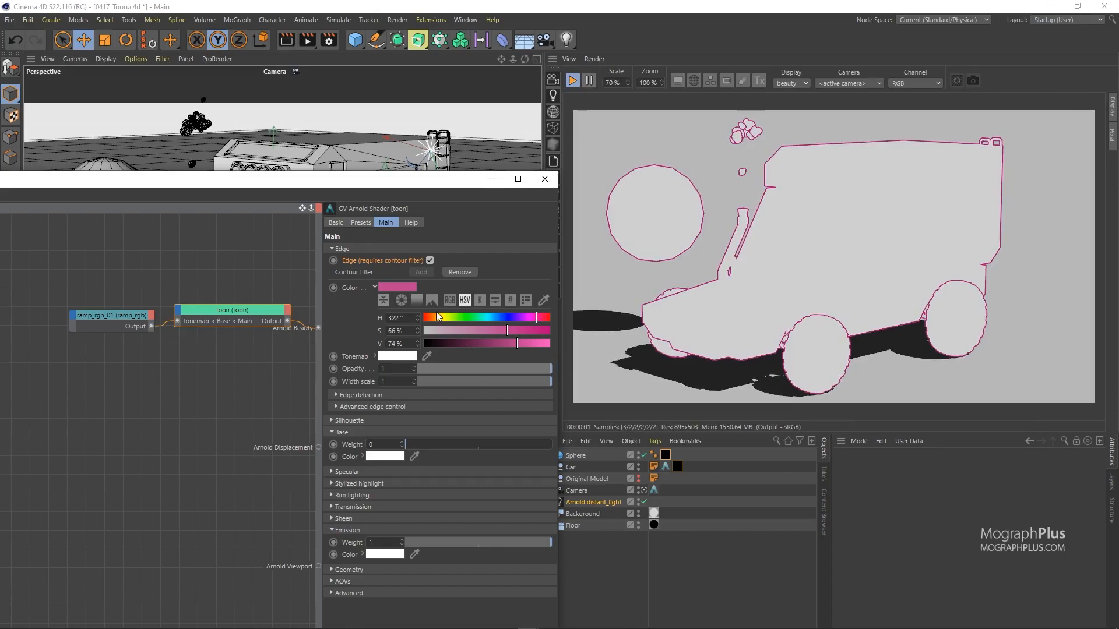
{"action": "left_click_drag", "start_coordinate": [381, 186], "coordinate": [284, 132]}
{"action": "left_click", "coordinate": [329, 39]}
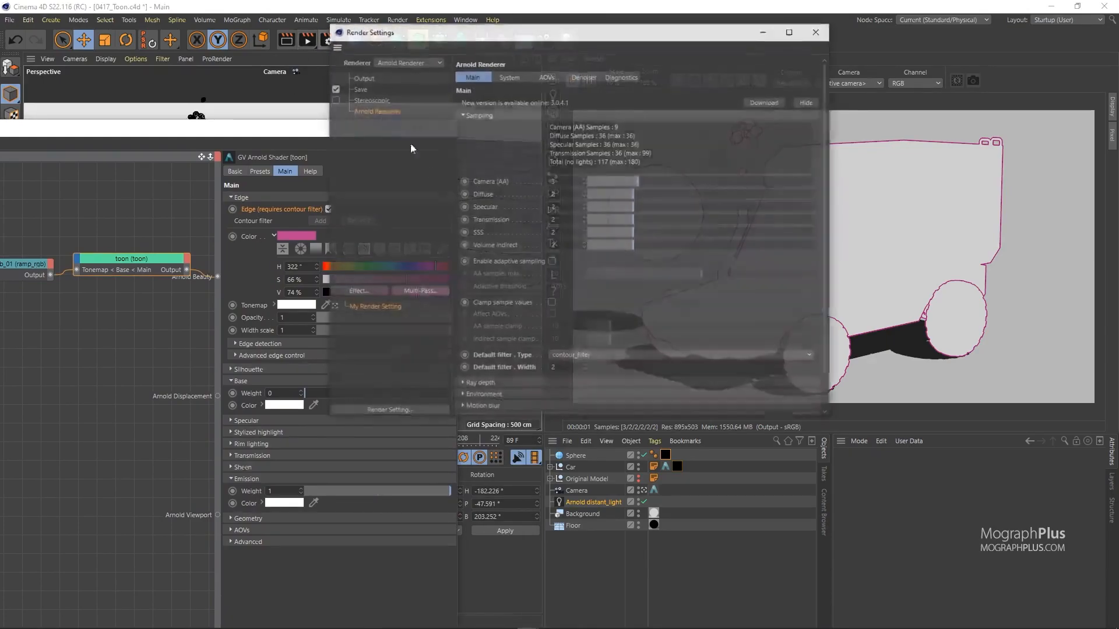
{"action": "left_click", "coordinate": [576, 369]}
{"action": "type", "text": "6"}
{"action": "key", "text": "Return"}
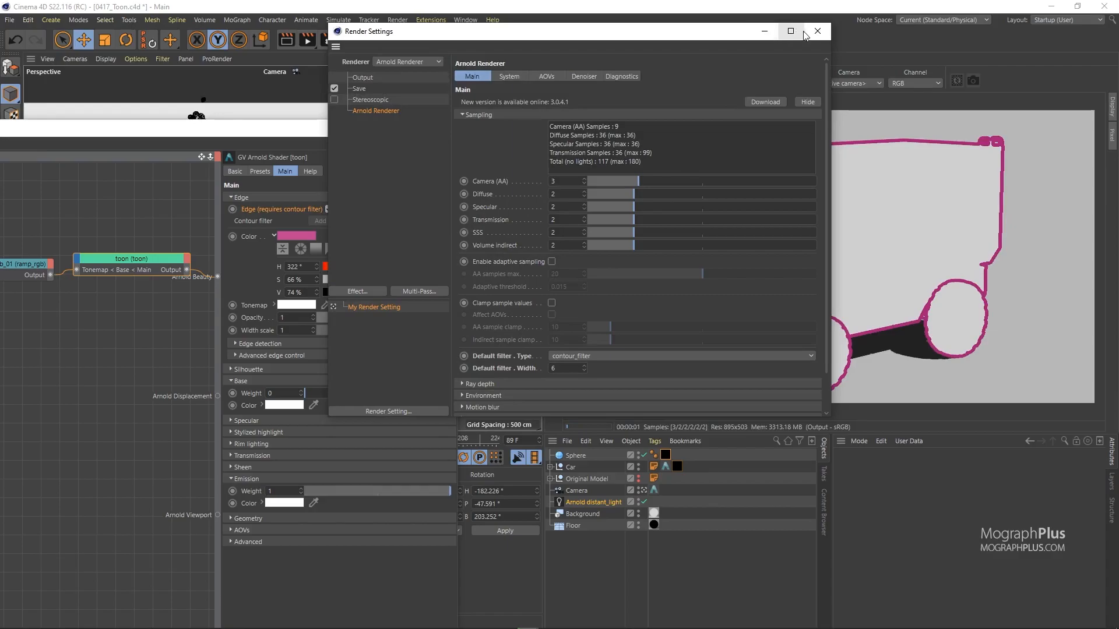
{"action": "left_click_drag", "start_coordinate": [738, 36], "coordinate": [956, 453]}
{"action": "left_click_drag", "start_coordinate": [400, 331], "coordinate": [441, 332]}
{"action": "left_click_drag", "start_coordinate": [758, 448], "coordinate": [639, 278]}
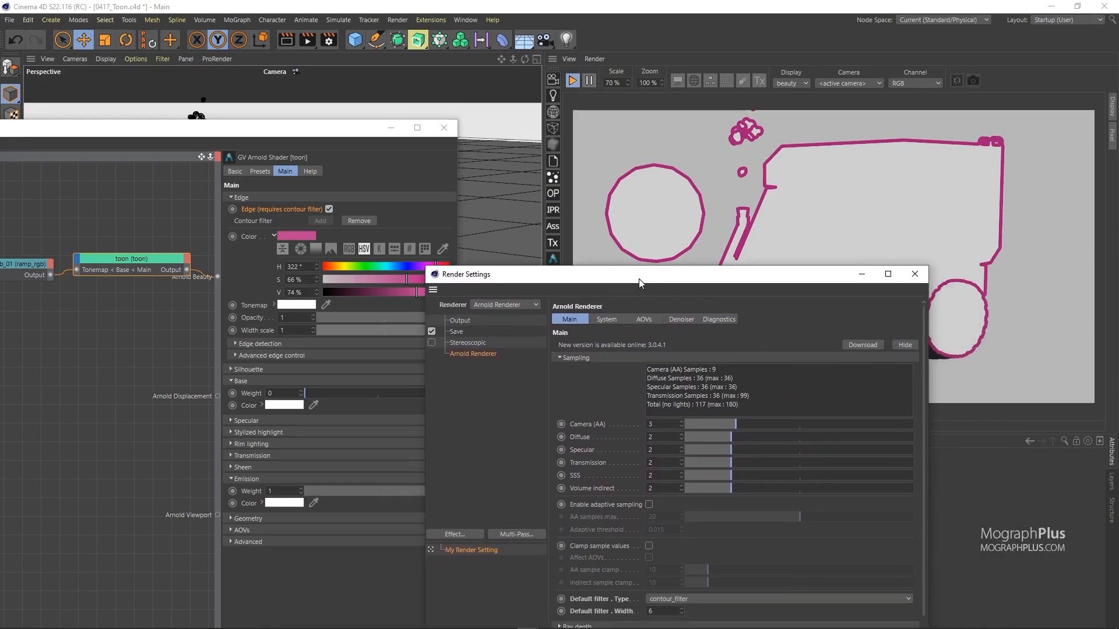
{"action": "left_click_drag", "start_coordinate": [639, 279], "coordinate": [524, 180]}
{"action": "double_click", "coordinate": [549, 512]}
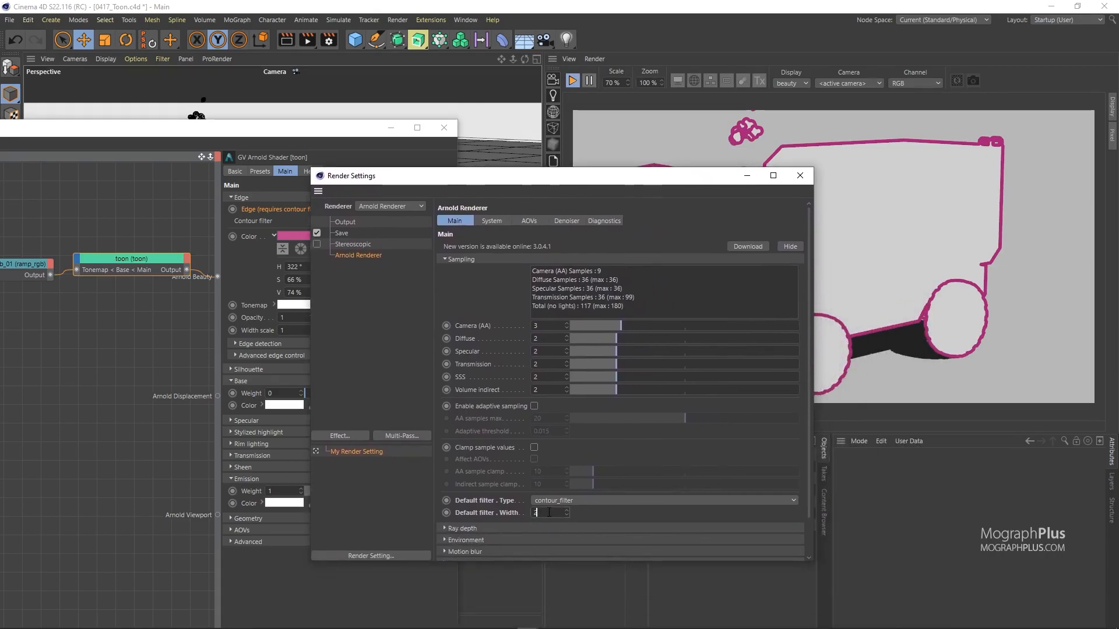
Step: Expand edge detection and lower the Angle threshold stepwise from 132° down to 9°
{"action": "left_click", "coordinate": [803, 177]}
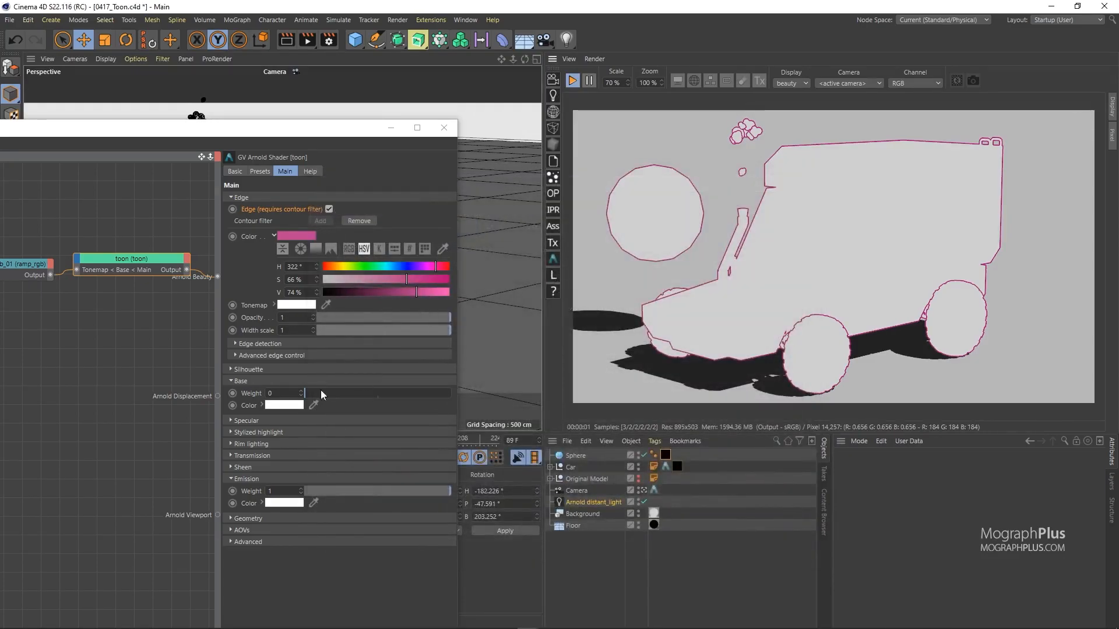
{"action": "double_click", "coordinate": [293, 330]}
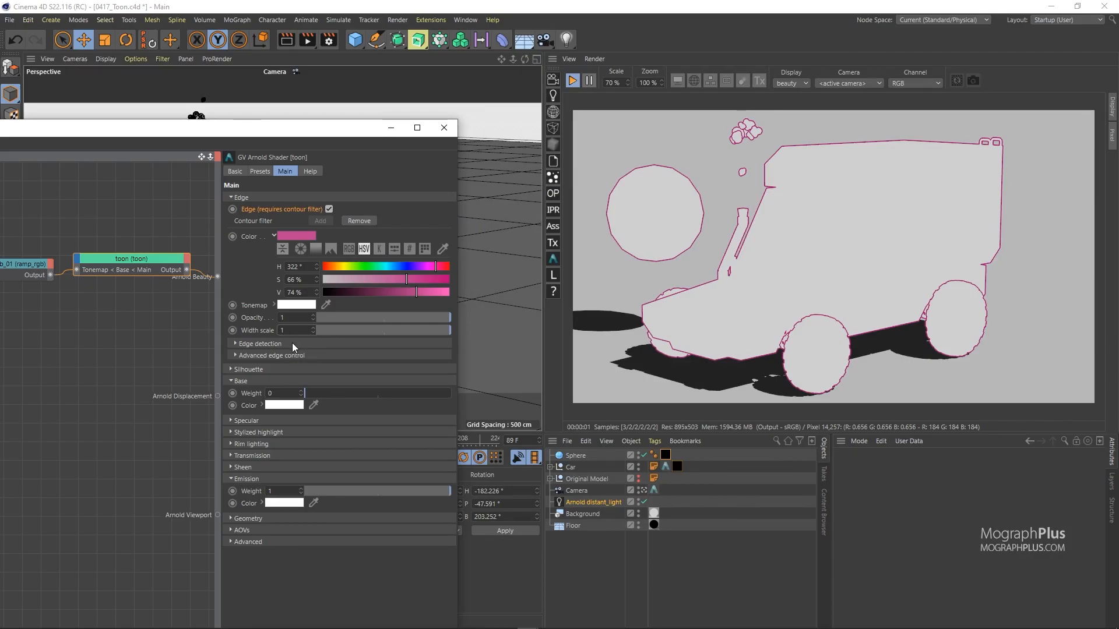
{"action": "left_click", "coordinate": [292, 343]}
{"action": "left_click", "coordinate": [417, 404]}
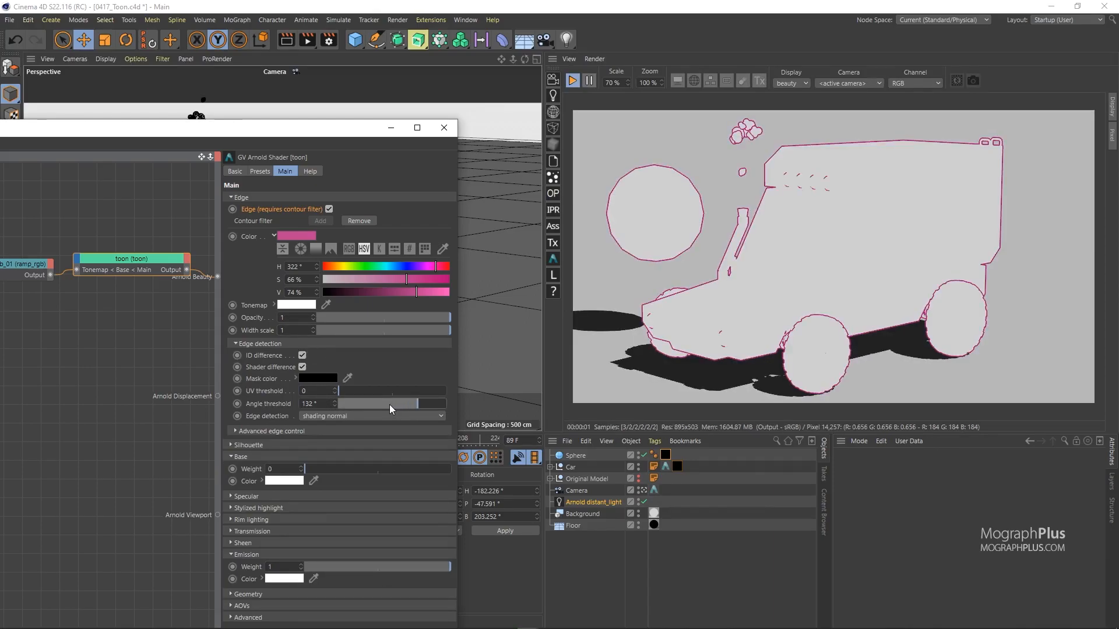
{"action": "left_click", "coordinate": [390, 404]}
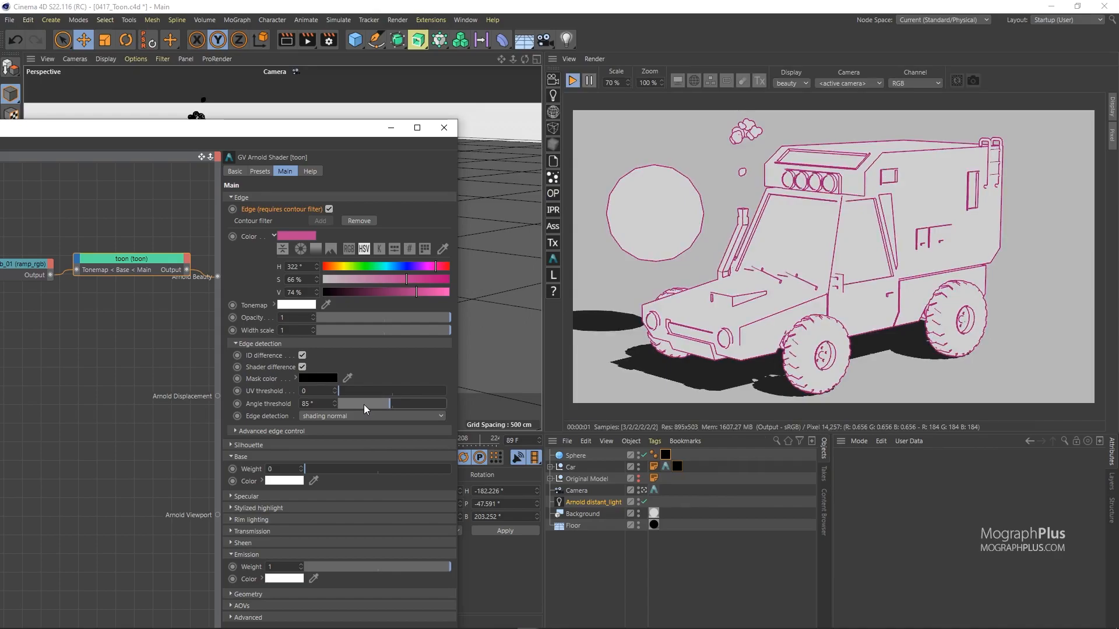
{"action": "left_click", "coordinate": [369, 404]}
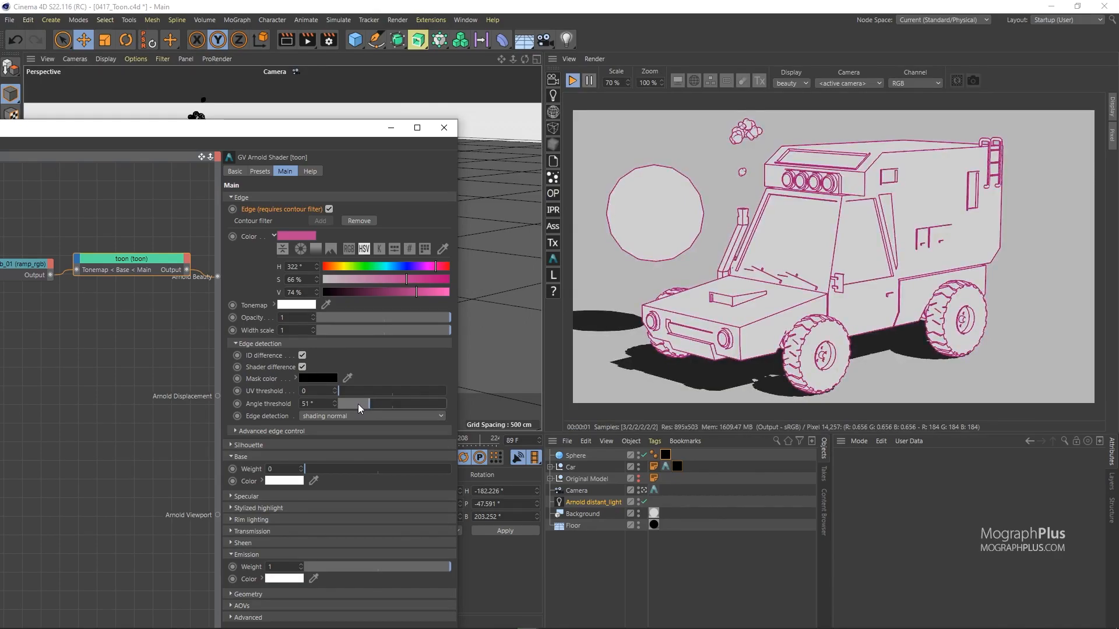
{"action": "left_click", "coordinate": [357, 403]}
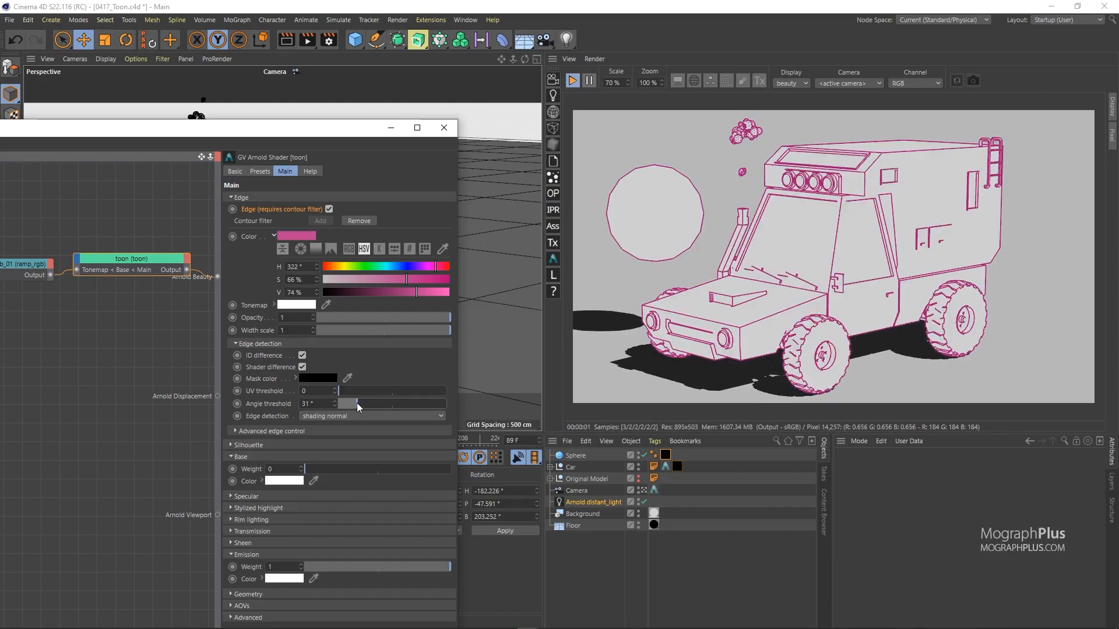
{"action": "left_click", "coordinate": [348, 404]}
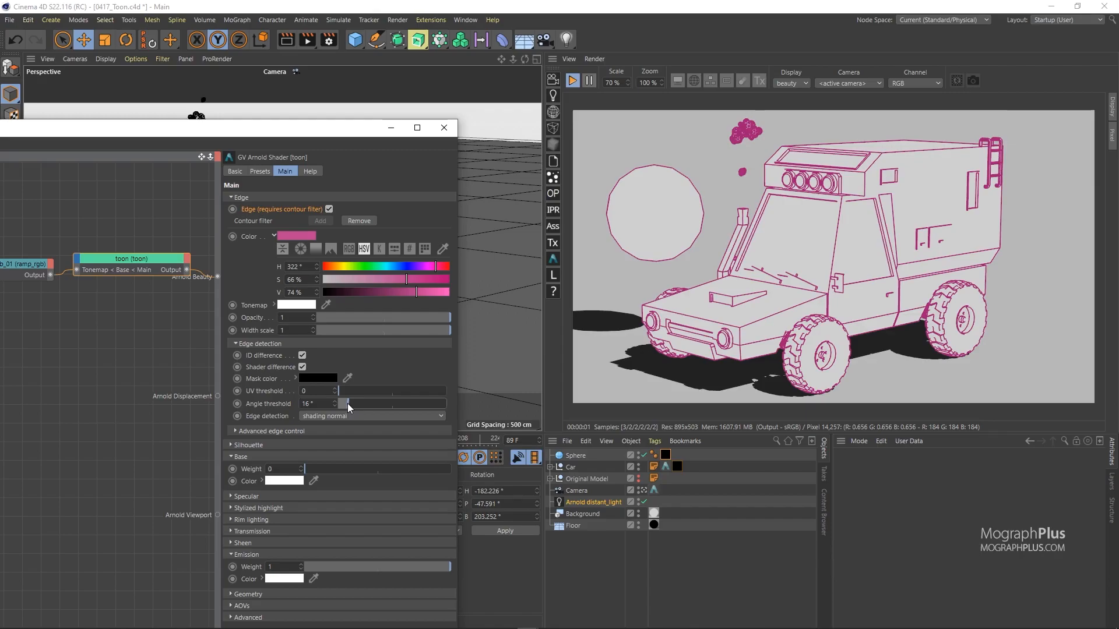
{"action": "left_click", "coordinate": [343, 404]}
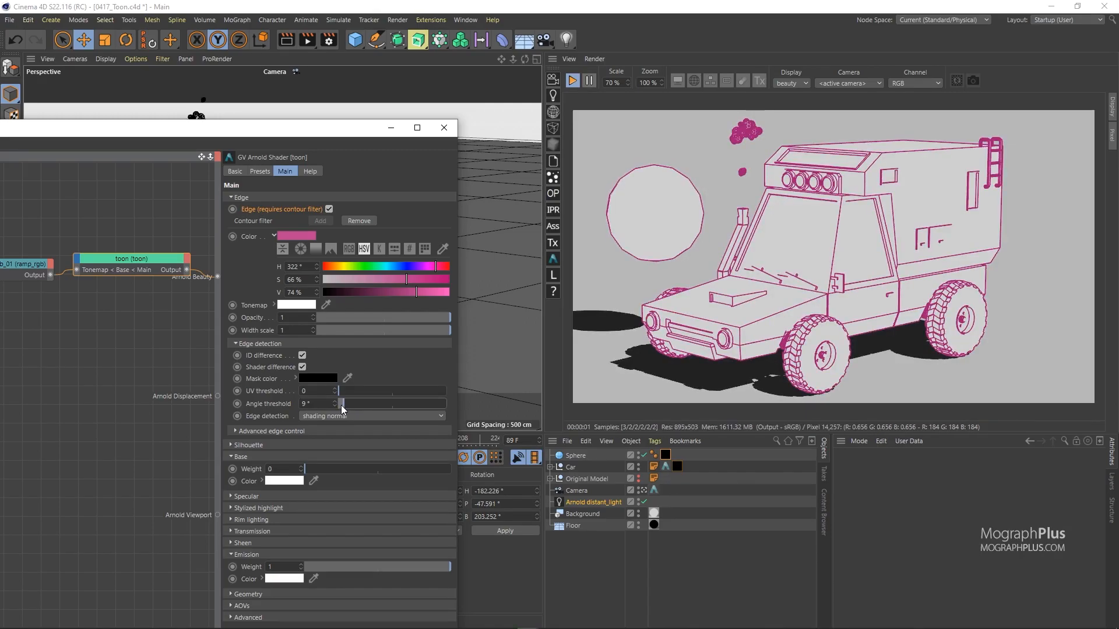
Step: Set the Angle threshold to exactly 5° and make the edge colour black (V 0%)
{"action": "left_click", "coordinate": [330, 404]}
{"action": "type", "text": "5"}
{"action": "key", "text": "Return"}
{"action": "left_click_drag", "start_coordinate": [357, 291], "coordinate": [272, 267]}
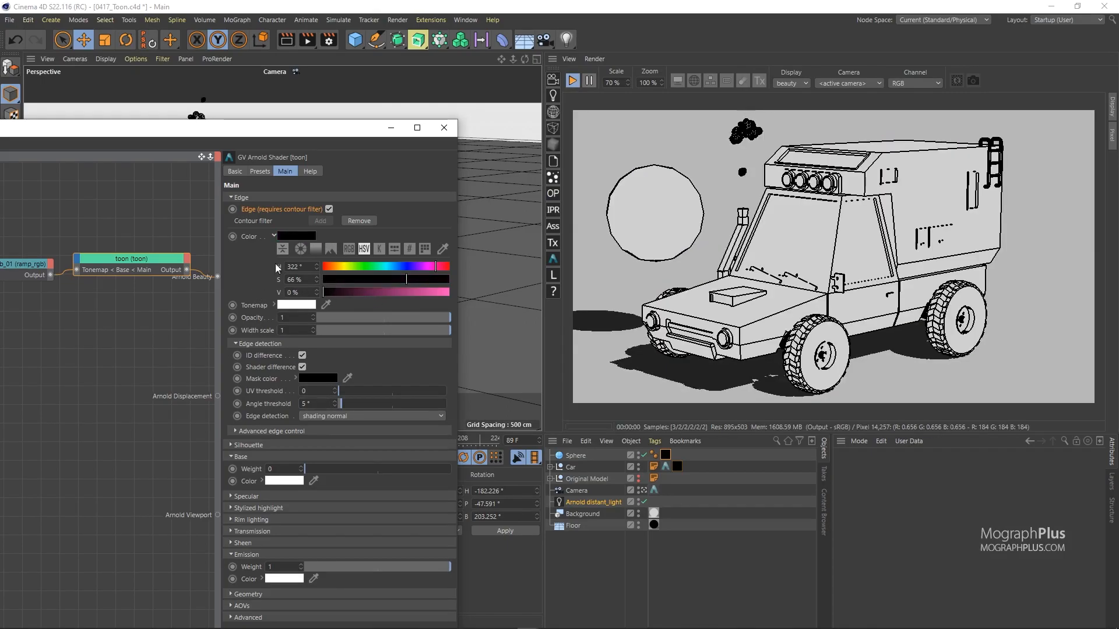
{"action": "left_click_drag", "start_coordinate": [317, 134], "coordinate": [375, 83]}
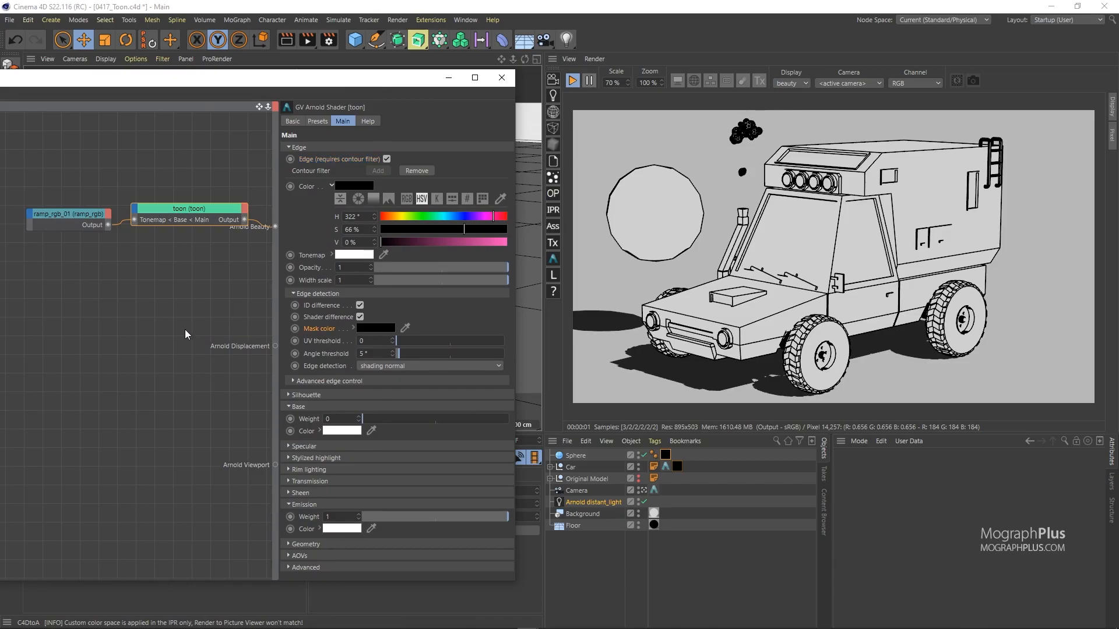
Step: Add a C4D Noise node to the shader graph and place it lower down
{"action": "left_click", "coordinate": [148, 312]}
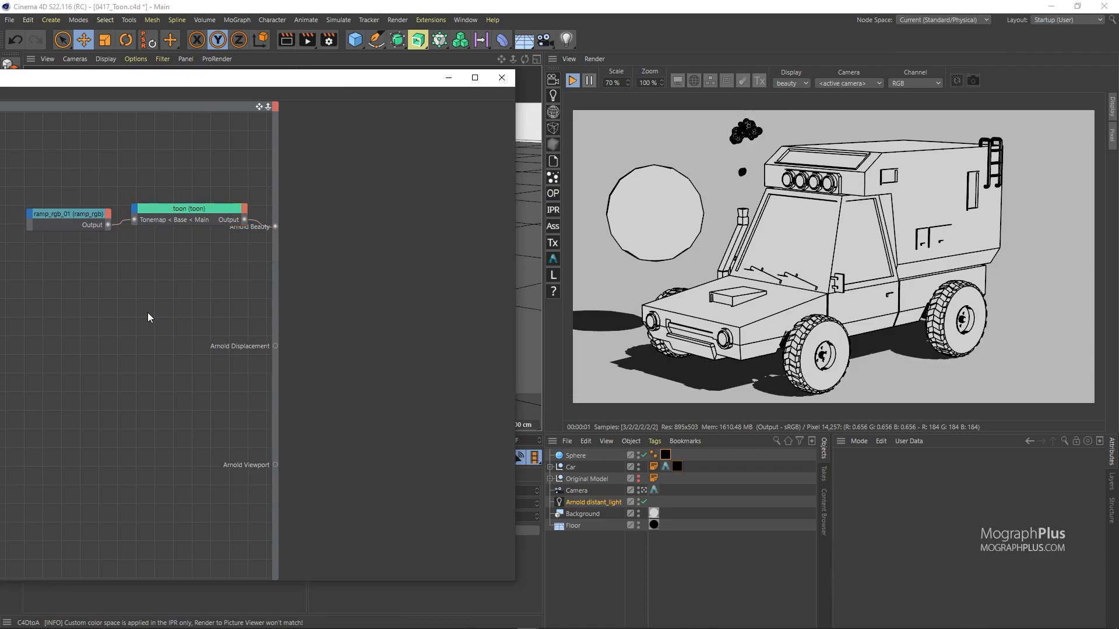
{"action": "key", "text": "Tab"}
{"action": "type", "text": "noise"}
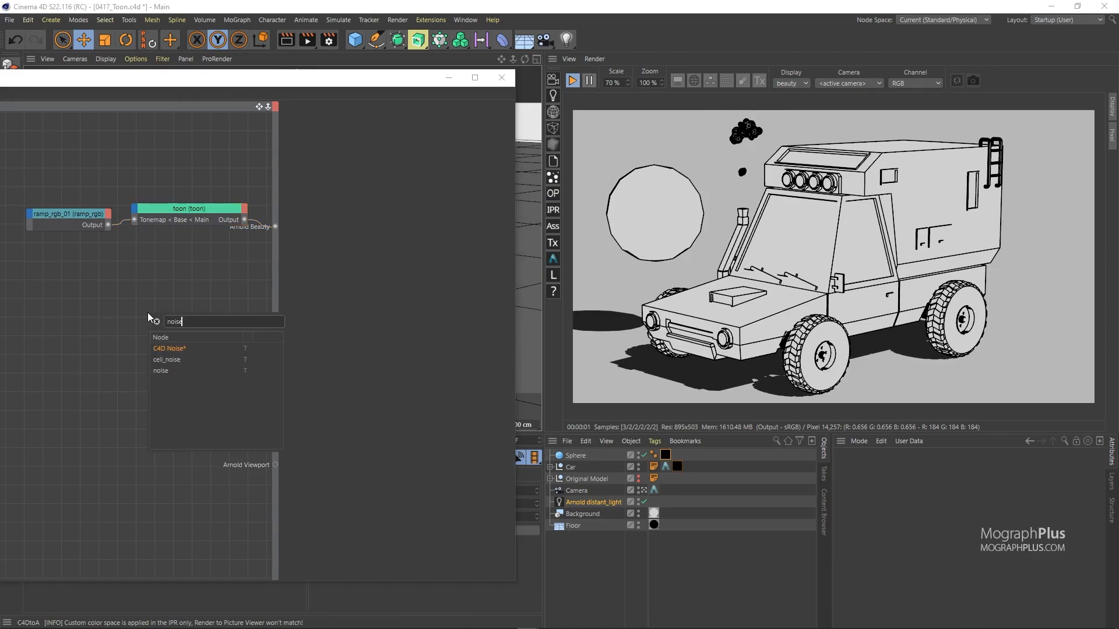
{"action": "key", "text": "Return"}
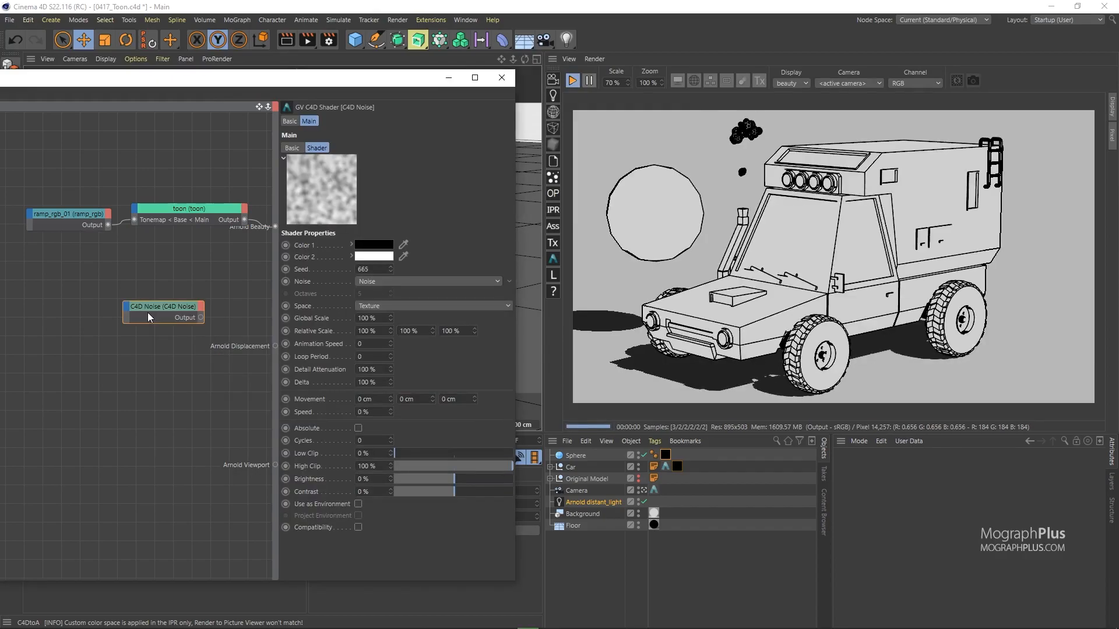
{"action": "mouse_move", "coordinate": [177, 304]}
{"action": "left_mouse_down"}
{"action": "mouse_move", "coordinate": [146, 322]}
{"action": "mouse_move", "coordinate": [130, 359]}
{"action": "mouse_move", "coordinate": [275, 226]}
{"action": "left_mouse_up"}
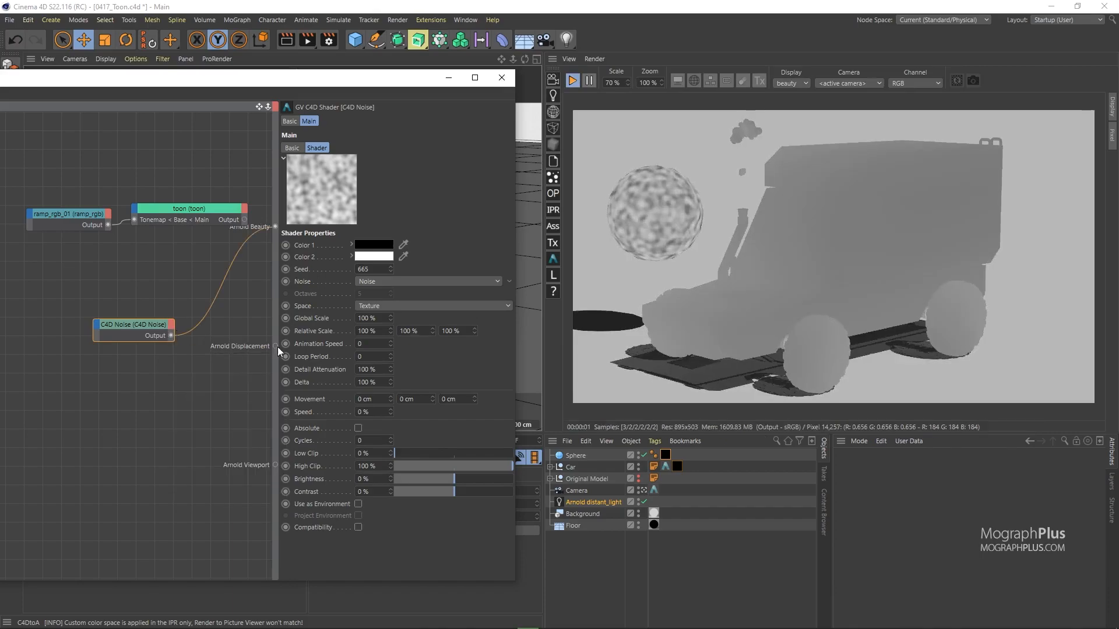
Step: Set the noise type to Sema, space to World and Global Scale to 500%
{"action": "left_click", "coordinate": [419, 280]}
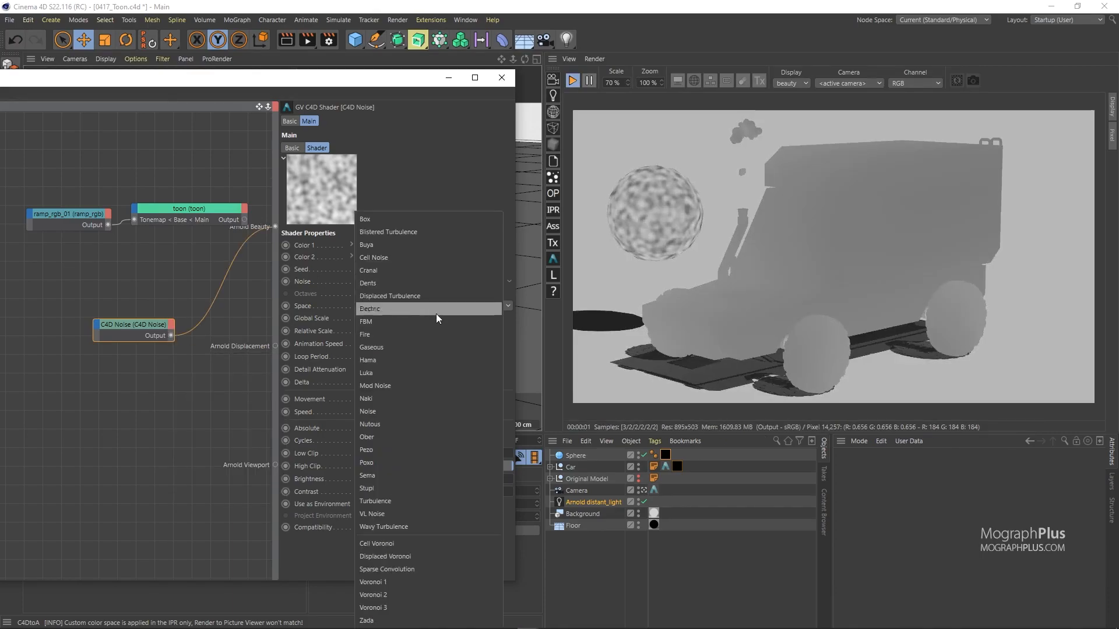
{"action": "left_click", "coordinate": [406, 479]}
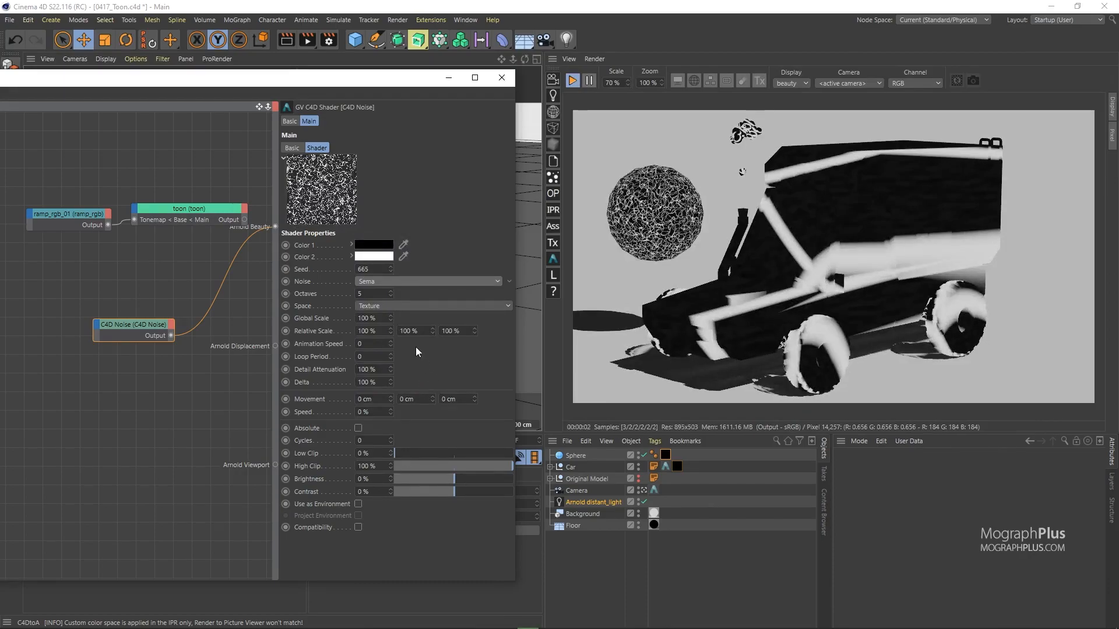
{"action": "left_click", "coordinate": [391, 307]}
{"action": "left_click", "coordinate": [392, 354]}
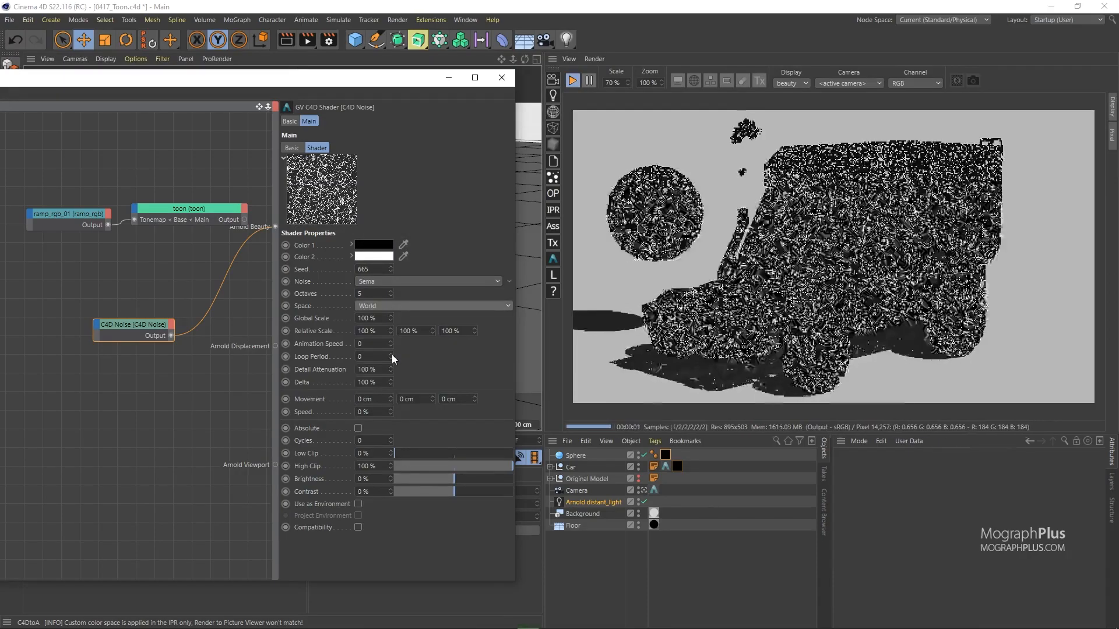
{"action": "left_click", "coordinate": [373, 318]}
{"action": "type", "text": "500"}
{"action": "key", "text": "Return"}
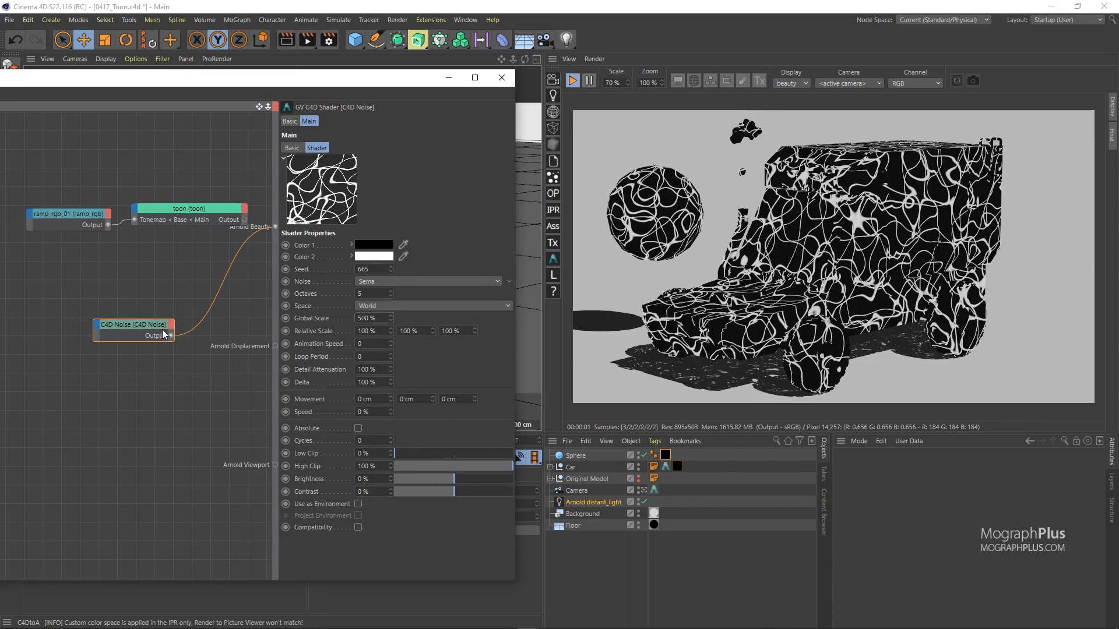
Step: Wire the noise output into the toon shader's Edge Mask color input
{"action": "scroll", "coordinate": [804, 228], "scroll_direction": "up", "scroll_amount": 3}
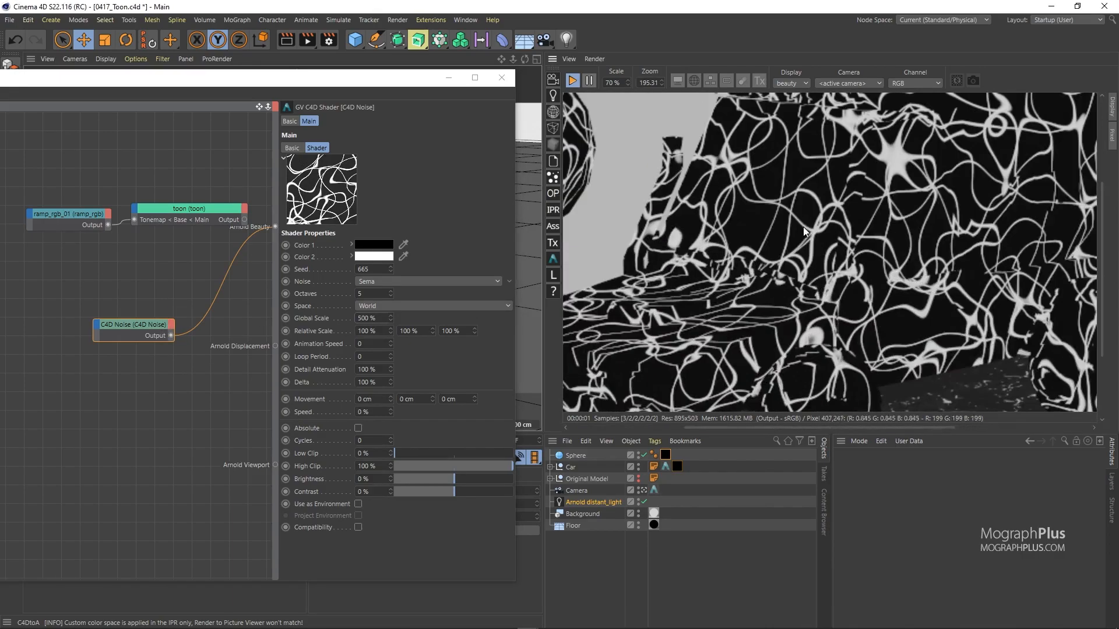
{"action": "scroll", "coordinate": [751, 254], "scroll_direction": "down", "scroll_amount": 2}
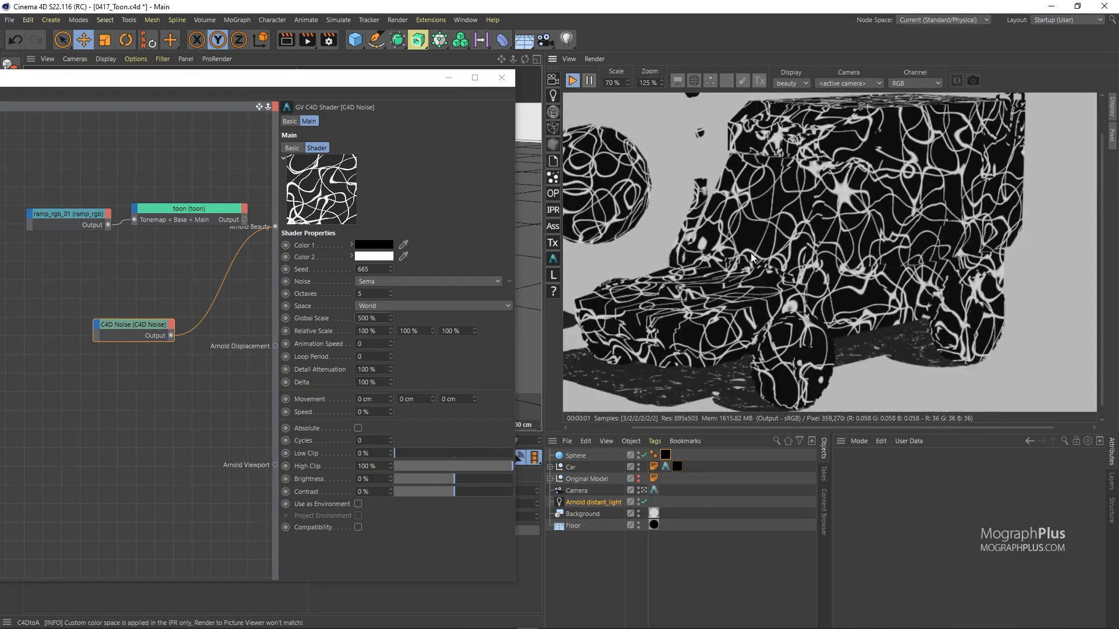
{"action": "scroll", "coordinate": [752, 251], "scroll_direction": "down", "scroll_amount": 1}
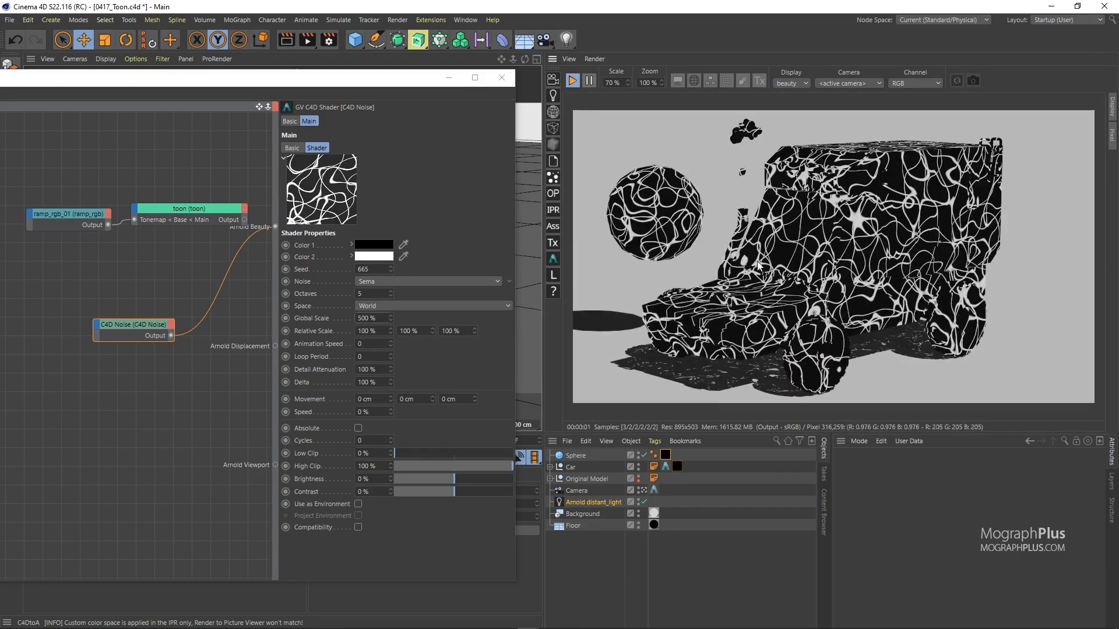
{"action": "left_click_drag", "start_coordinate": [170, 335], "coordinate": [137, 209]}
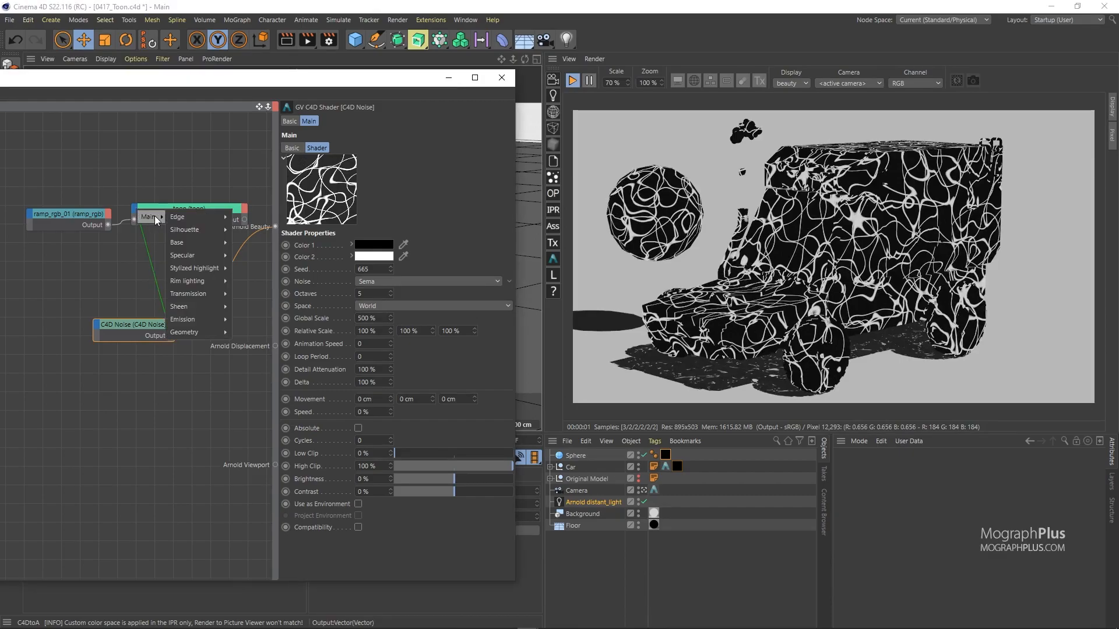
{"action": "mouse_move", "coordinate": [211, 215]}
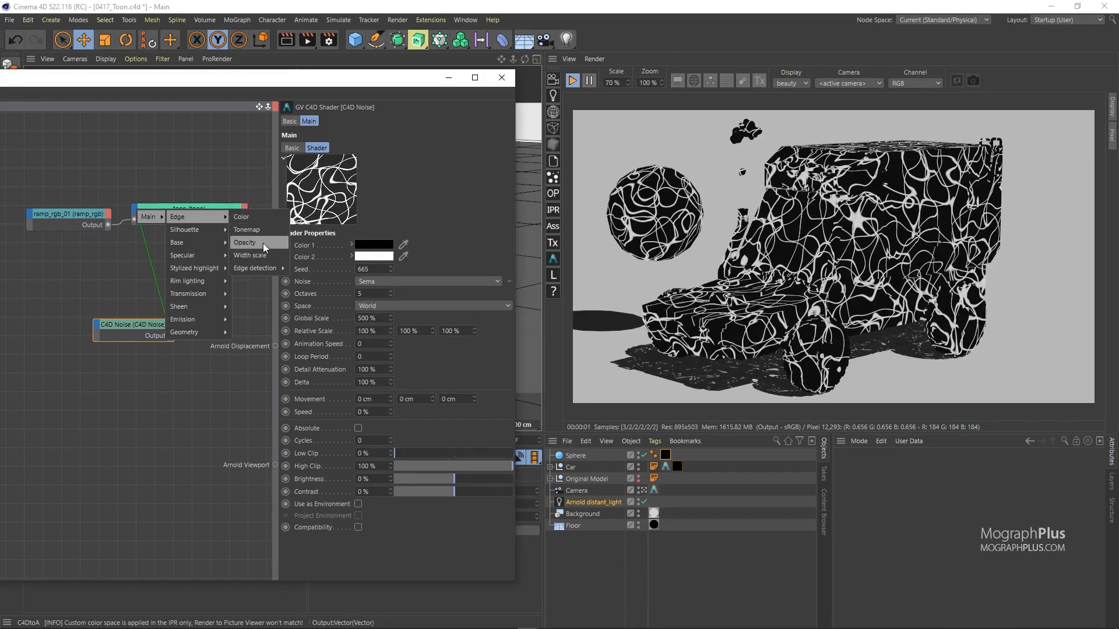
{"action": "mouse_move", "coordinate": [266, 268]}
{"action": "left_click", "coordinate": [323, 272]}
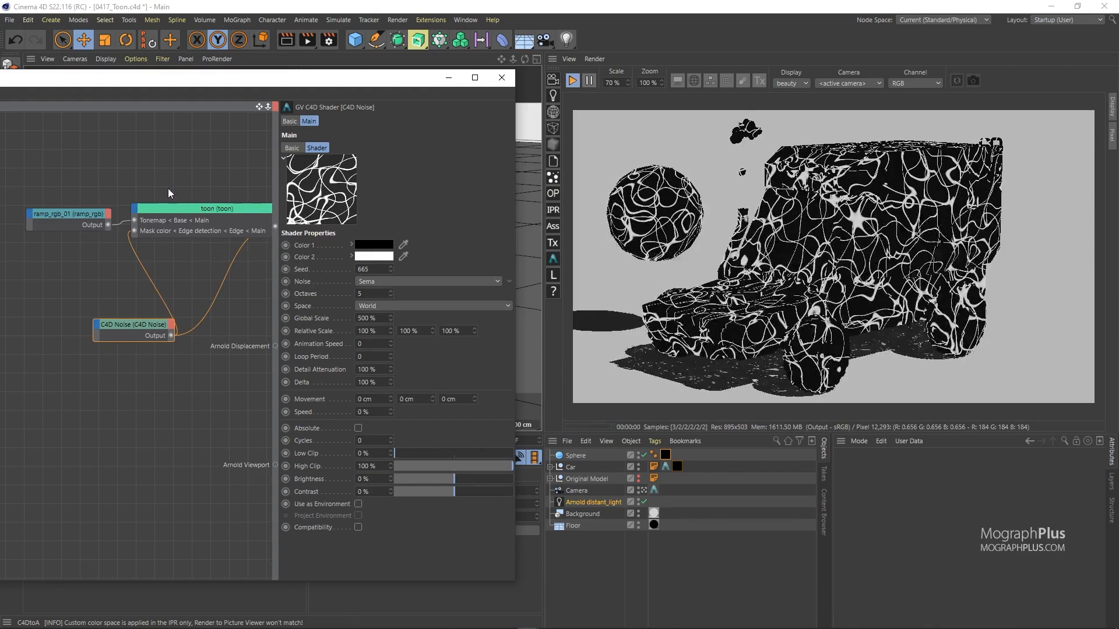
Step: Restore the toon shader as render output and remove the noise's direct output link
{"action": "left_click", "coordinate": [170, 230]}
{"action": "right_click", "coordinate": [170, 226]}
{"action": "left_click", "coordinate": [180, 257]}
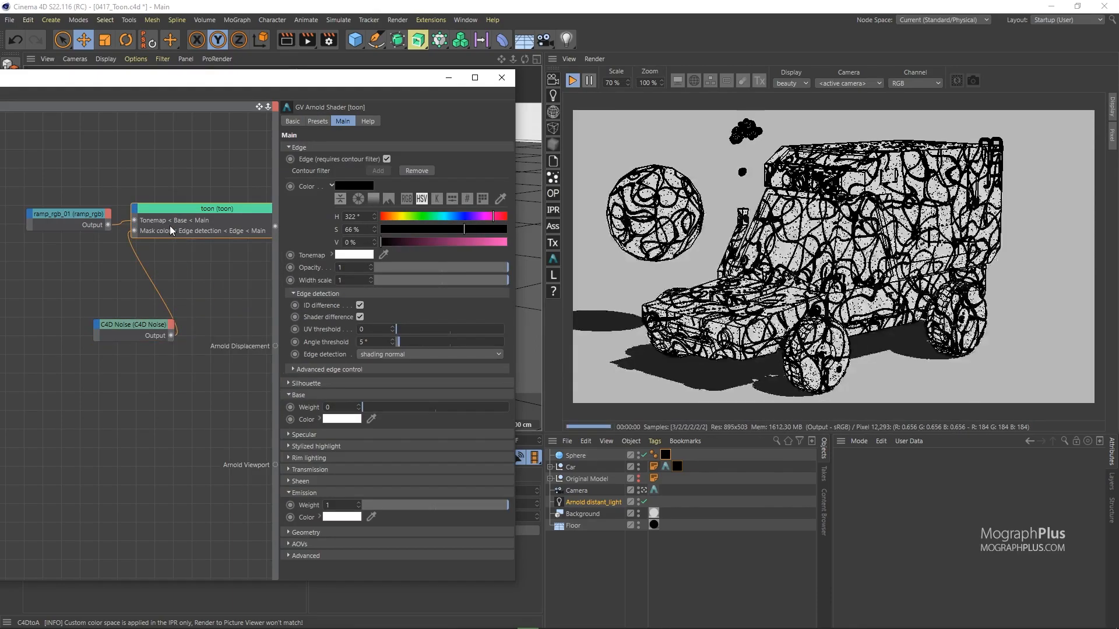
{"action": "scroll", "coordinate": [168, 279], "scroll_direction": "down", "scroll_amount": 1}
{"action": "middle_click_drag", "start_coordinate": [205, 329], "coordinate": [242, 306], "text": "alt"}
{"action": "scroll", "coordinate": [206, 329], "scroll_direction": "down", "scroll_amount": 1}
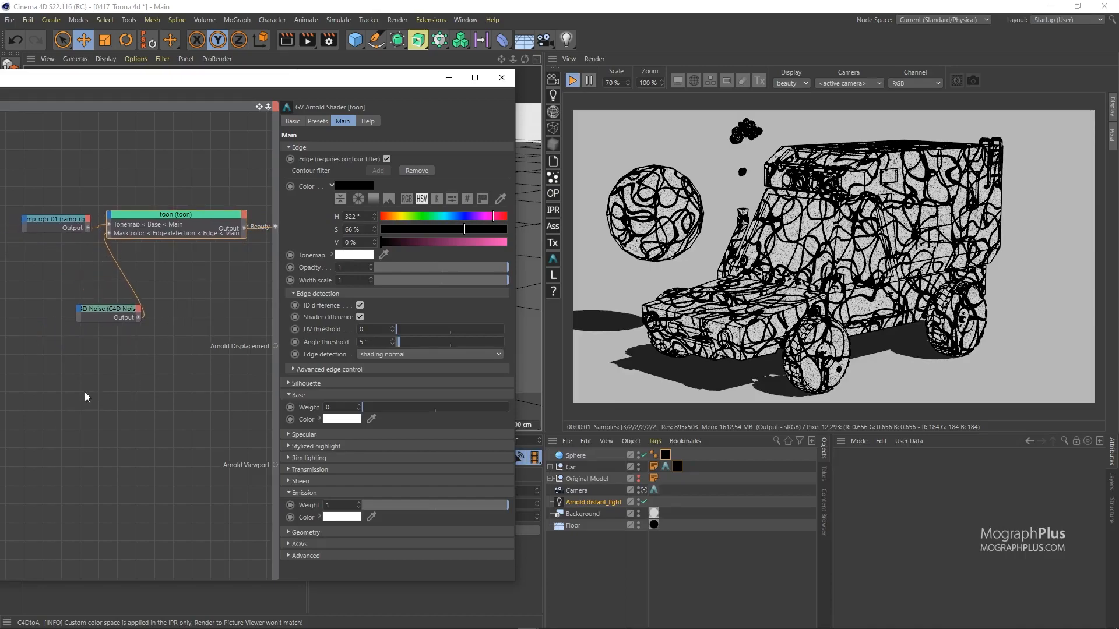
Step: Add a checkerboard node and preview it directly as the render output
{"action": "left_click", "coordinate": [42, 391]}
{"action": "key", "text": "Tab"}
{"action": "type", "text": "check"}
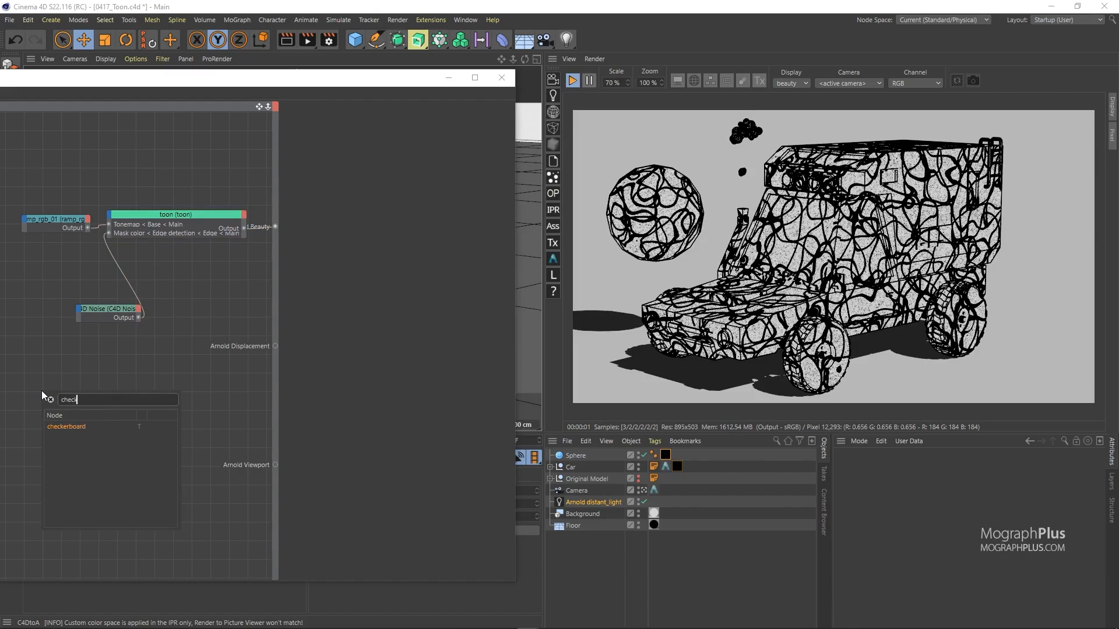
{"action": "key", "text": "Return"}
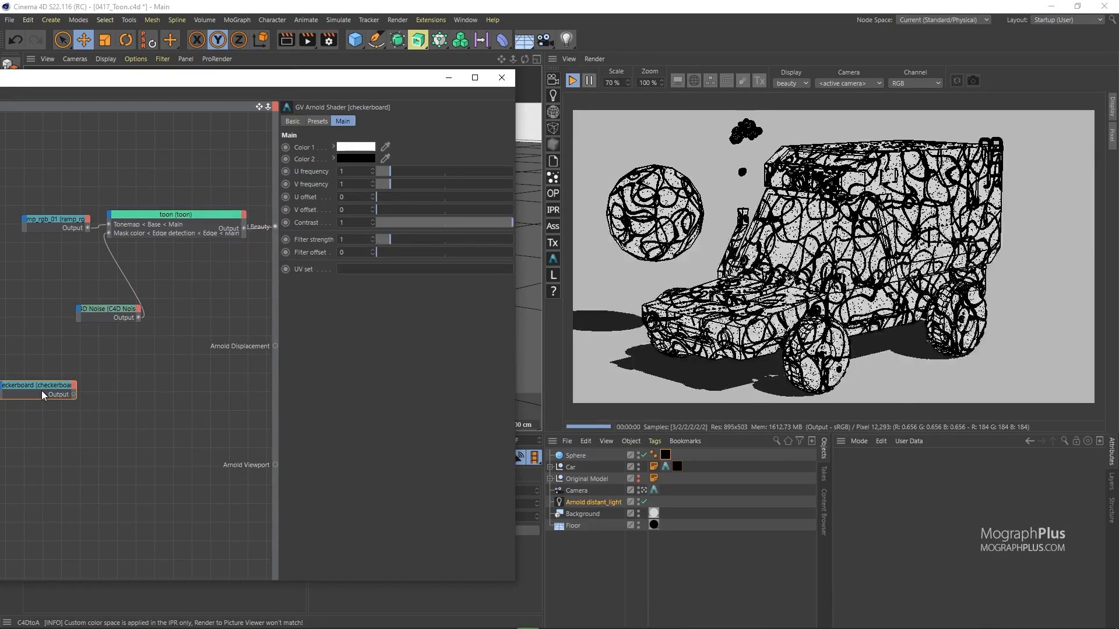
{"action": "key", "text": "alt+w"}
{"action": "key", "text": "b"}
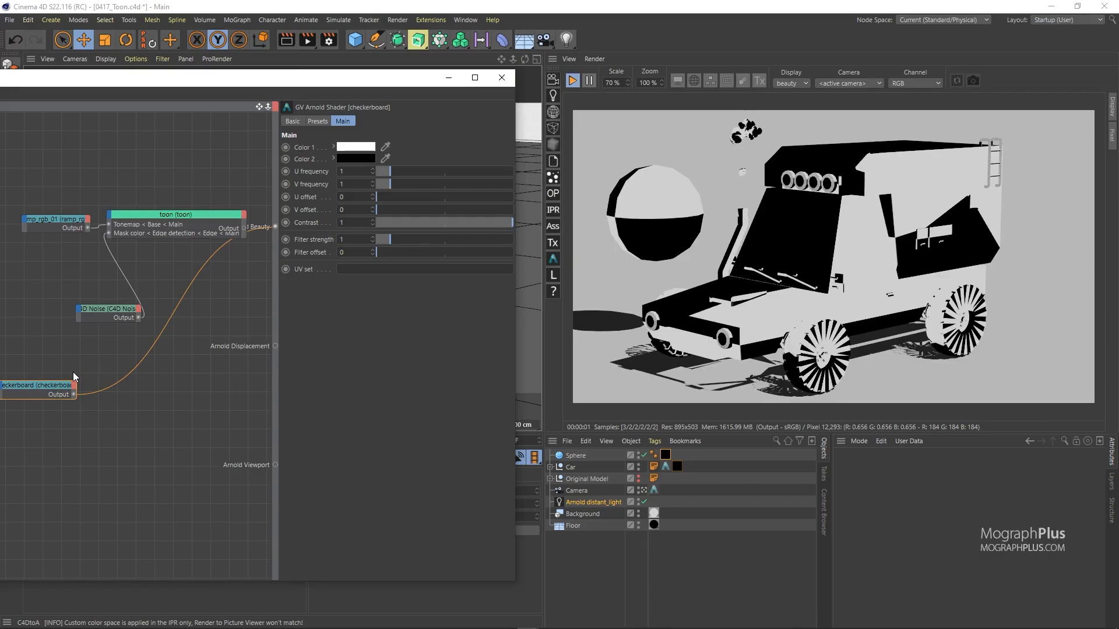
Step: Add a triplanar node fed by the checkerboard, with scale 20 on all axes
{"action": "key", "text": "Tab"}
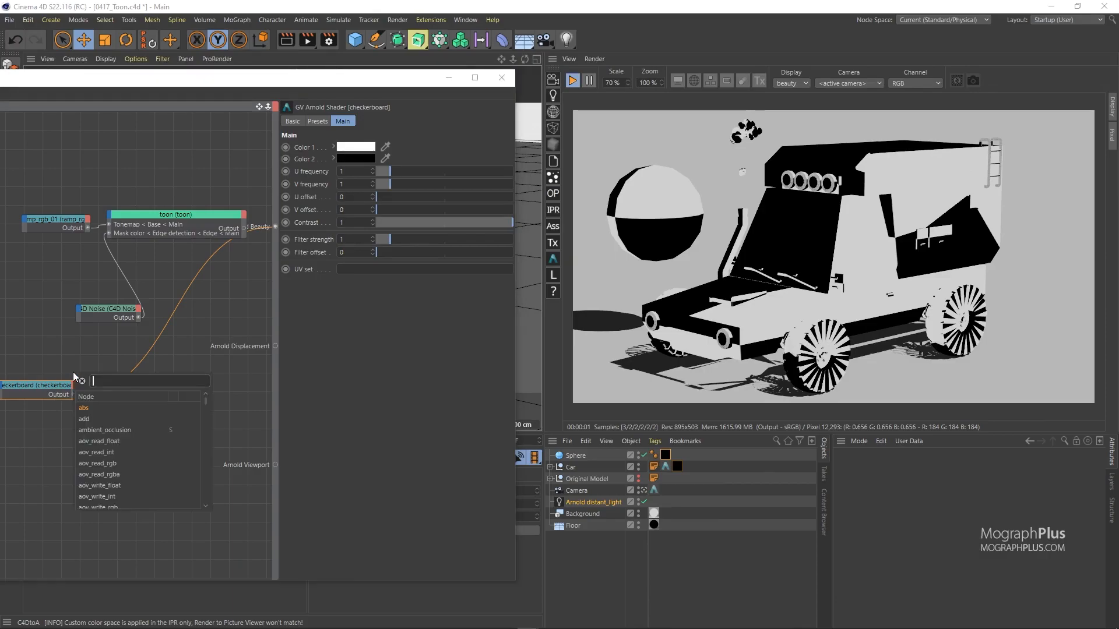
{"action": "type", "text": "tri"}
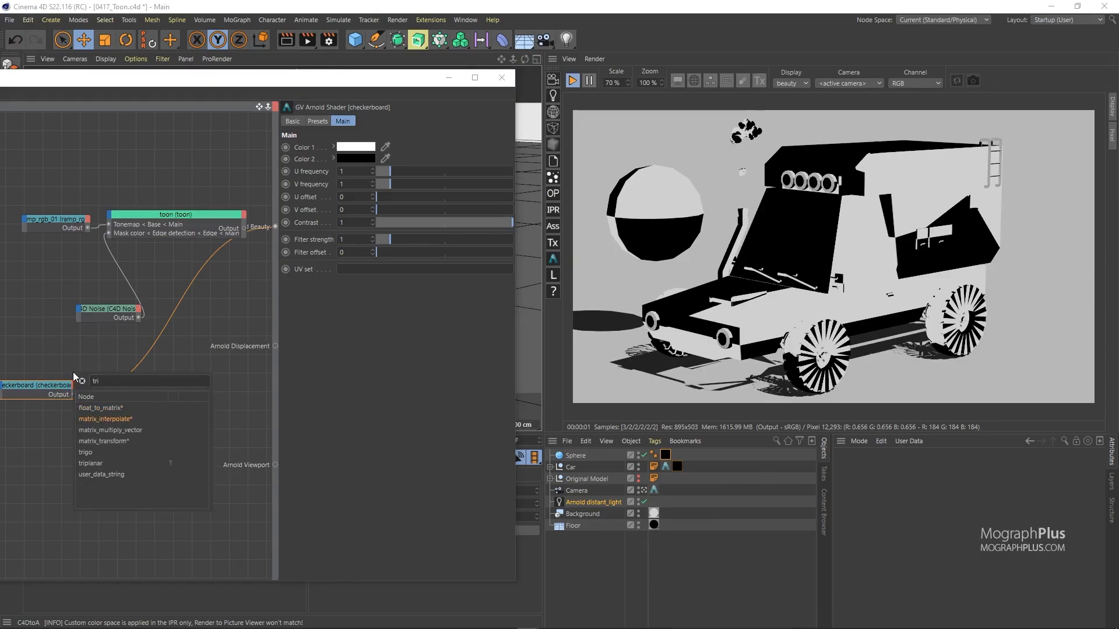
{"action": "key", "text": "Return"}
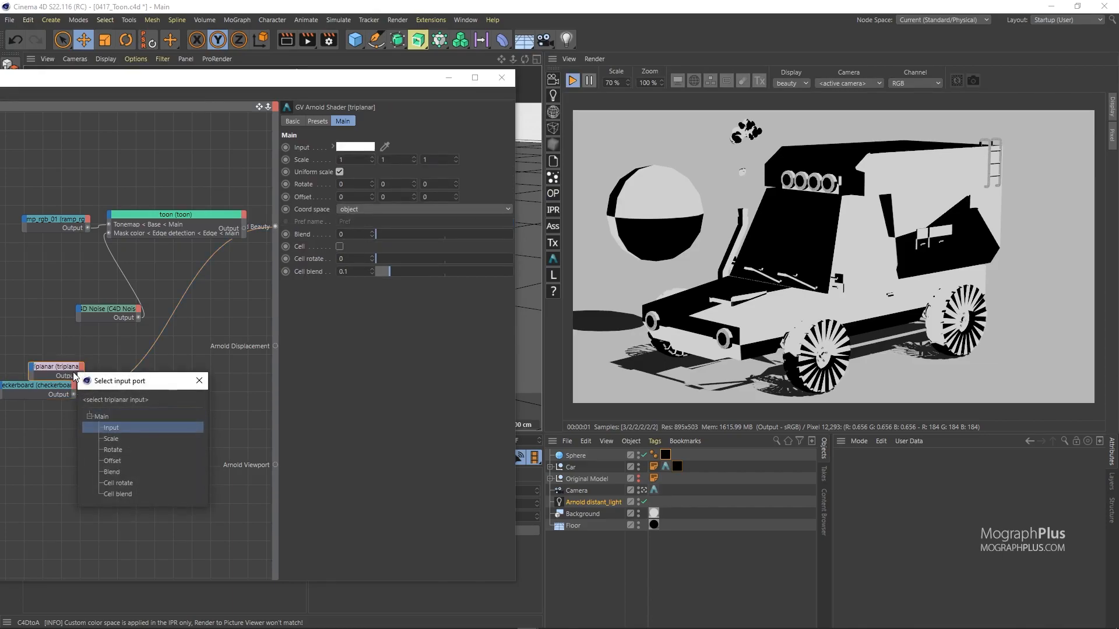
{"action": "key", "text": "Return"}
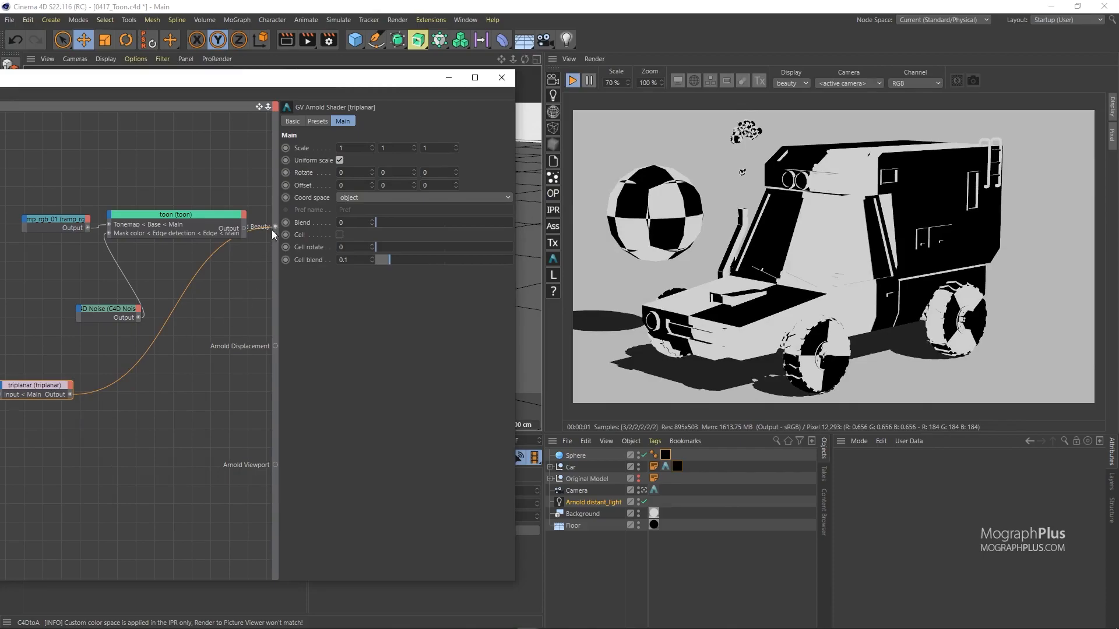
{"action": "double_click", "coordinate": [350, 148]}
{"action": "type", "text": "20"}
{"action": "key", "text": "Return"}
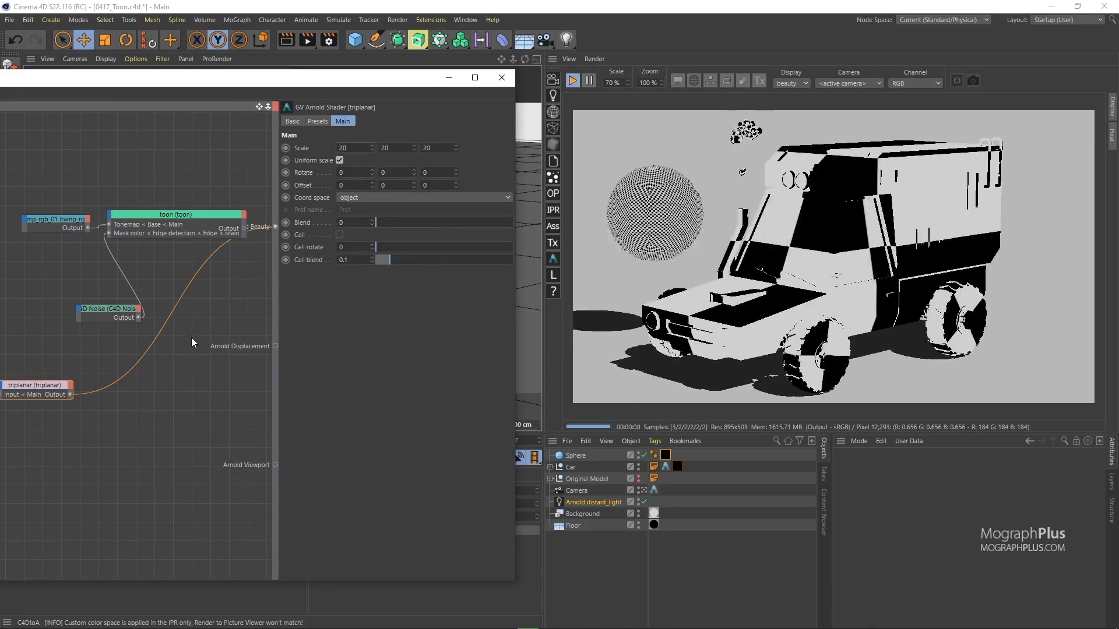
Step: Set the checkerboard U frequency to 30 and V frequency to 8
{"action": "scroll", "coordinate": [105, 373], "scroll_direction": "down", "scroll_amount": 2}
{"action": "middle_click_drag", "start_coordinate": [68, 388], "coordinate": [174, 389]}
{"action": "left_click", "coordinate": [76, 384]}
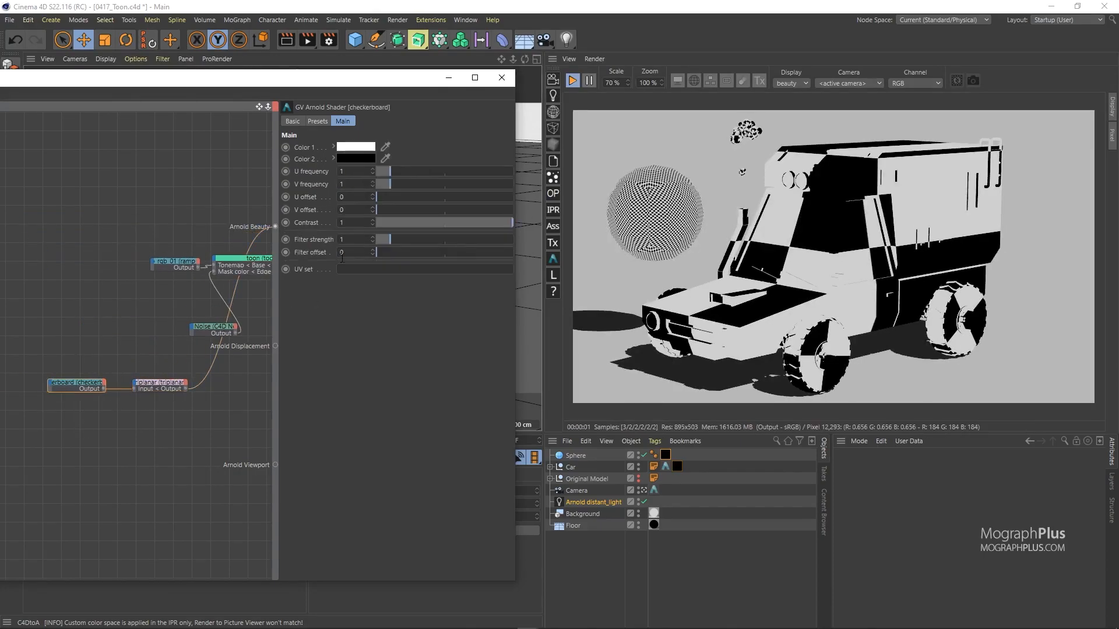
{"action": "double_click", "coordinate": [355, 171]}
{"action": "type", "text": "30"}
{"action": "double_click", "coordinate": [351, 184]}
{"action": "type", "text": "8"}
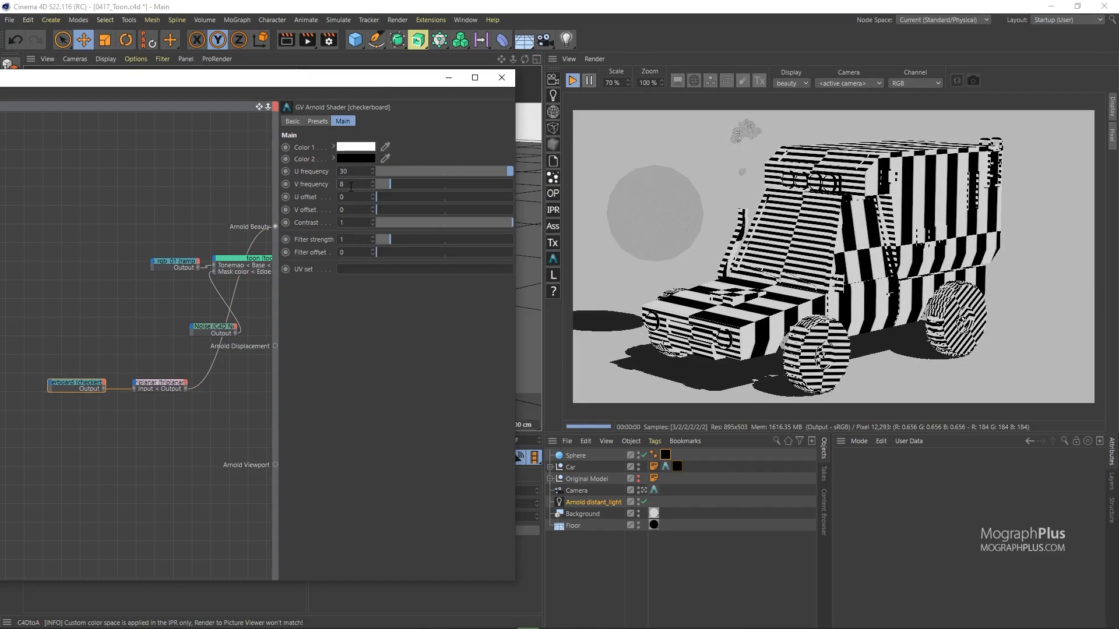
{"action": "key", "text": "Return"}
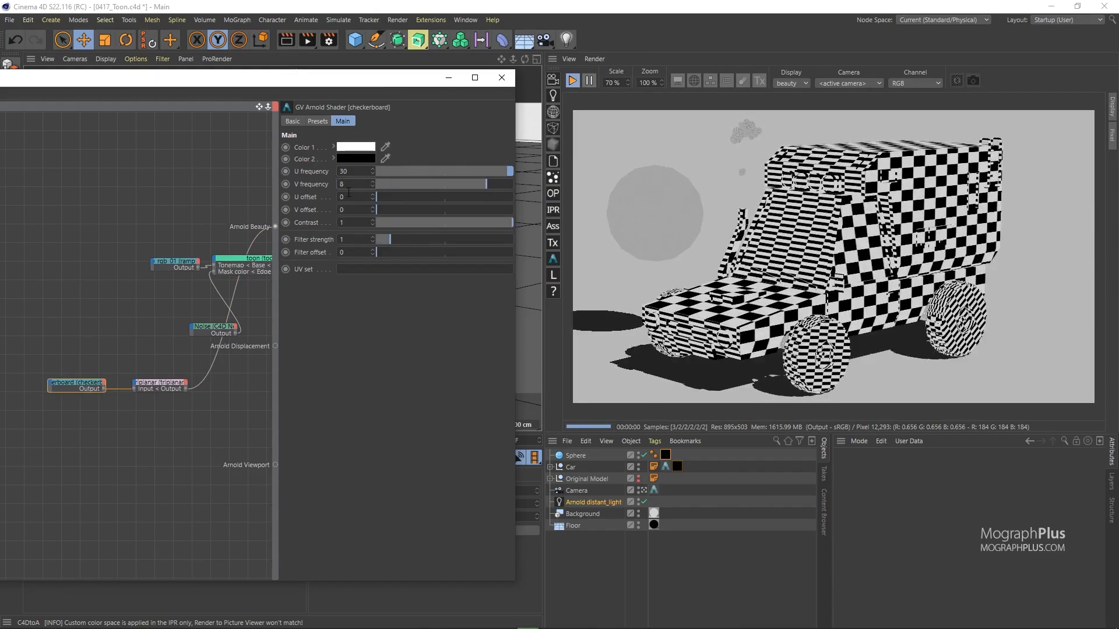
Step: Move the C4D Noise node aside and drag the triplanar output toward the toon shader
{"action": "scroll", "coordinate": [172, 398], "scroll_direction": "up", "scroll_amount": 2}
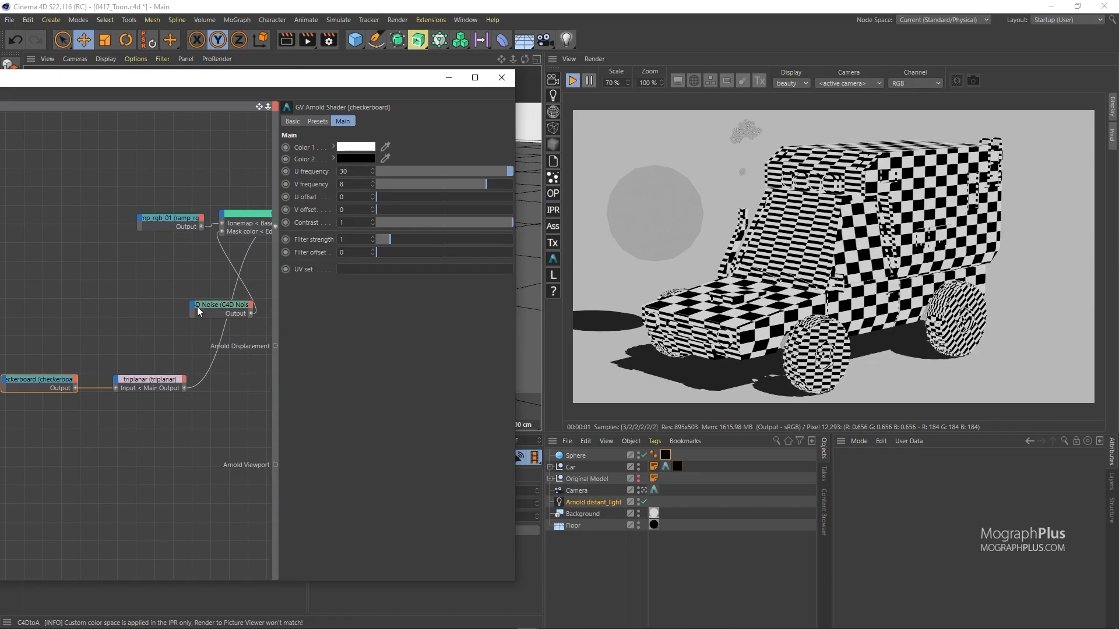
{"action": "left_click_drag", "start_coordinate": [216, 306], "coordinate": [127, 313]}
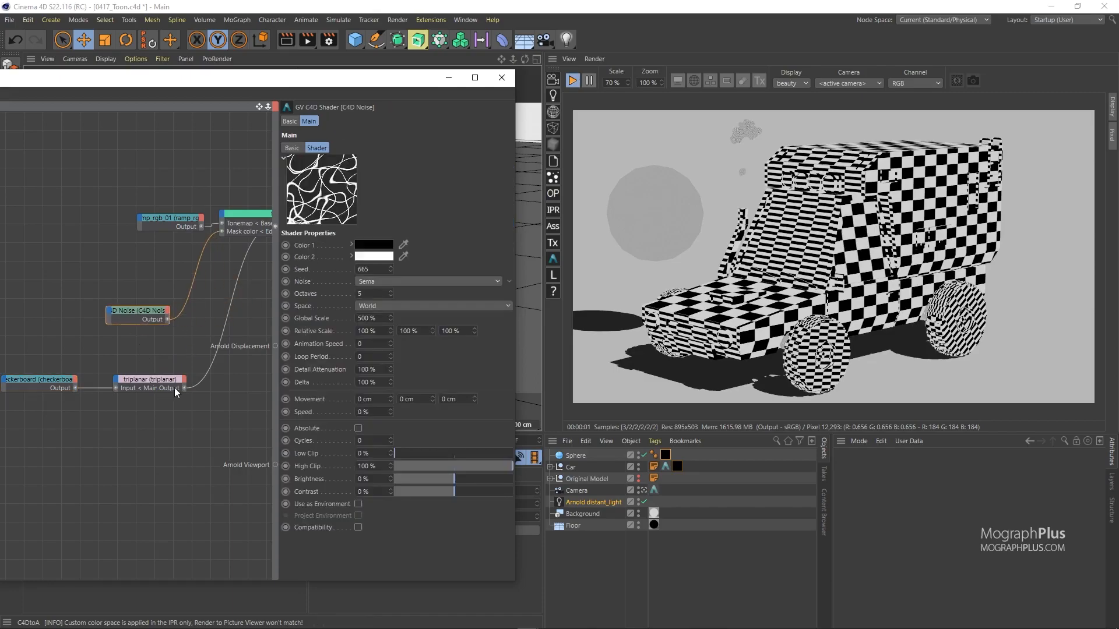
{"action": "left_click_drag", "start_coordinate": [184, 387], "coordinate": [222, 231]}
Step: Attach the triplanar output to toon's Mask color and make toon the beauty shader
{"action": "left_click", "coordinate": [226, 231]}
{"action": "key", "text": "alt+w"}
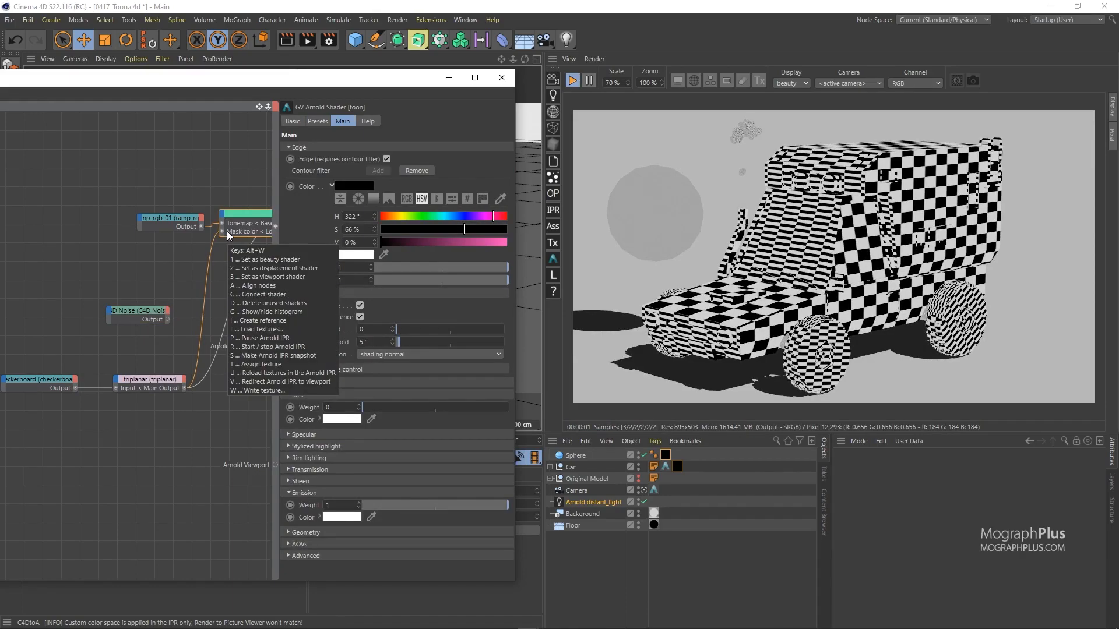
{"action": "key", "text": "1"}
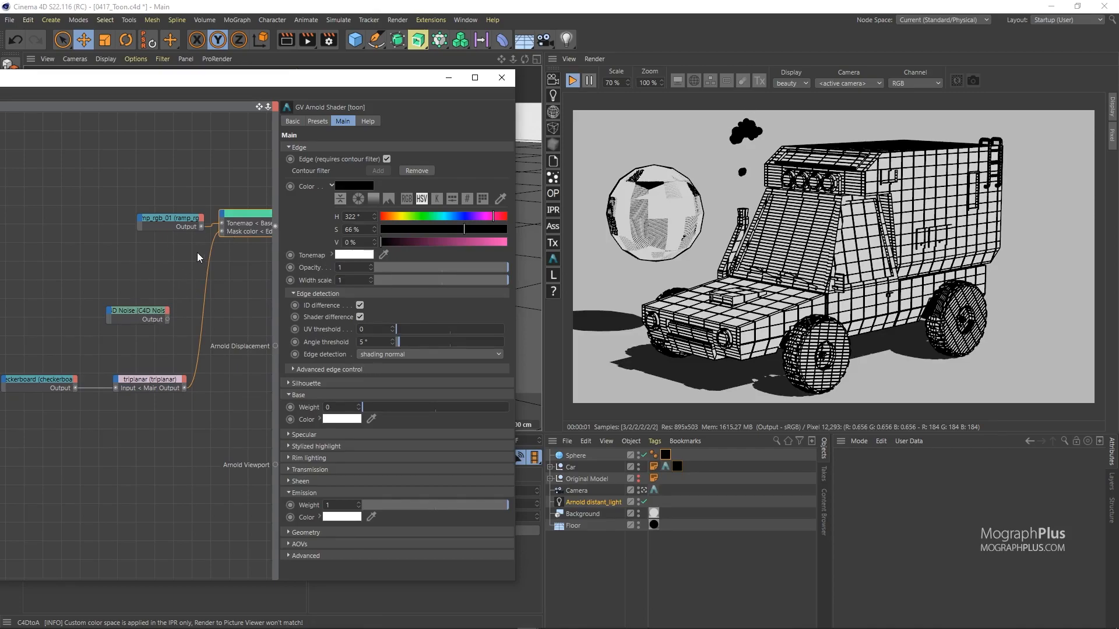
Step: Raise the toon Base weight to 1 and disconnect the ramp from Base Tonemap
{"action": "left_click_drag", "start_coordinate": [184, 219], "coordinate": [137, 215]}
{"action": "left_click", "coordinate": [242, 214]}
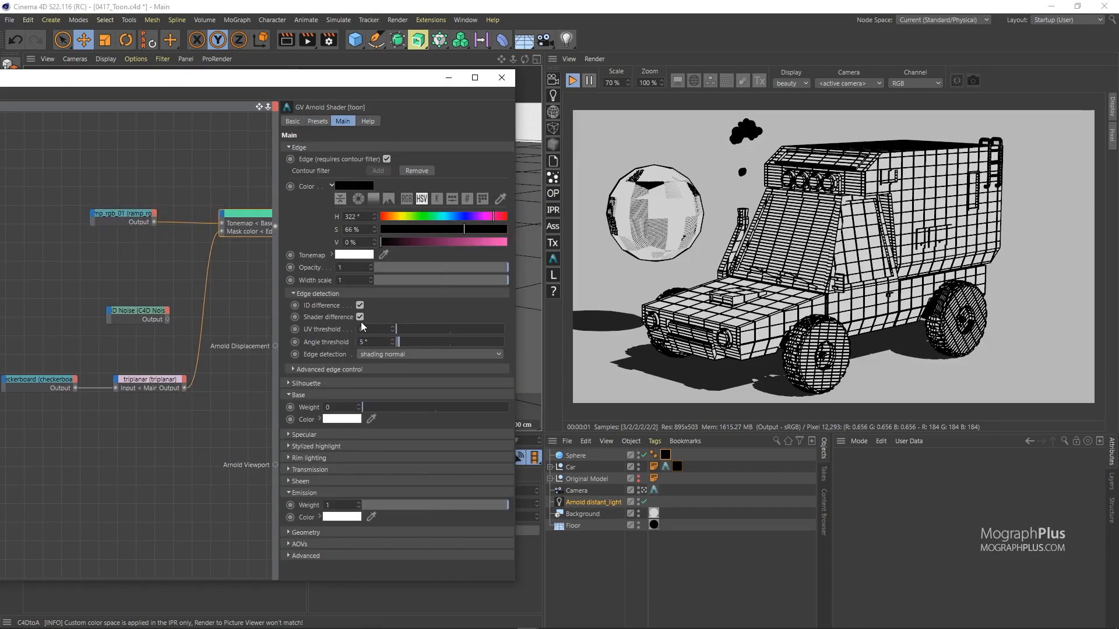
{"action": "left_click", "coordinate": [314, 256]}
{"action": "left_click_drag", "start_coordinate": [406, 407], "coordinate": [557, 408]}
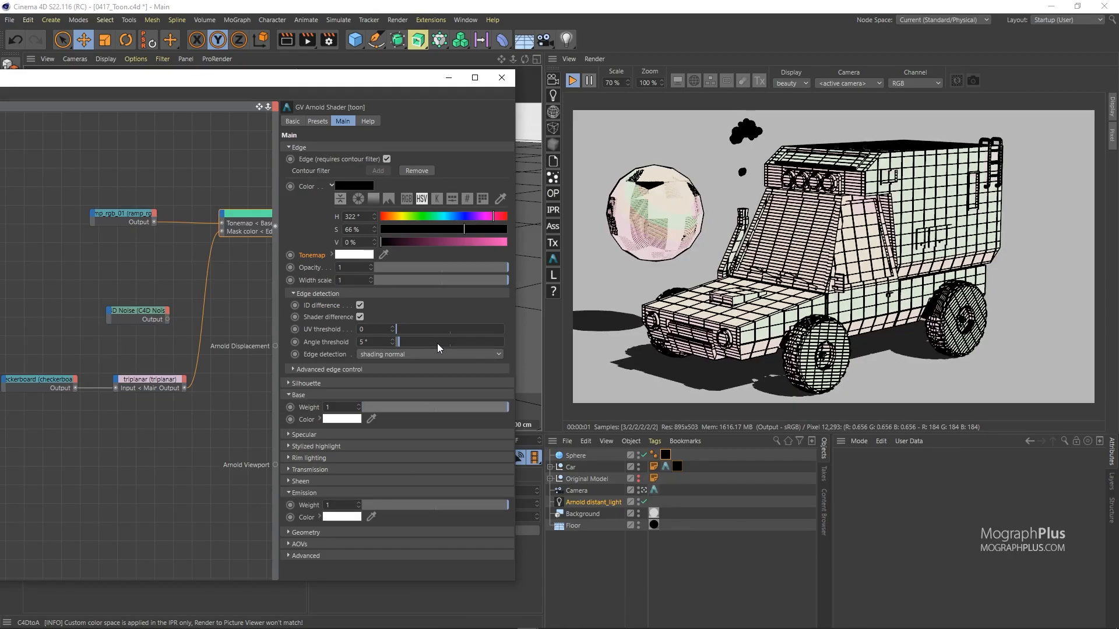
{"action": "left_click", "coordinate": [180, 222]}
{"action": "left_click_drag", "start_coordinate": [245, 213], "coordinate": [118, 254]}
Step: Connect the ramp output to the toon shader's Edge Tonemap input
{"action": "left_click", "coordinate": [152, 221]}
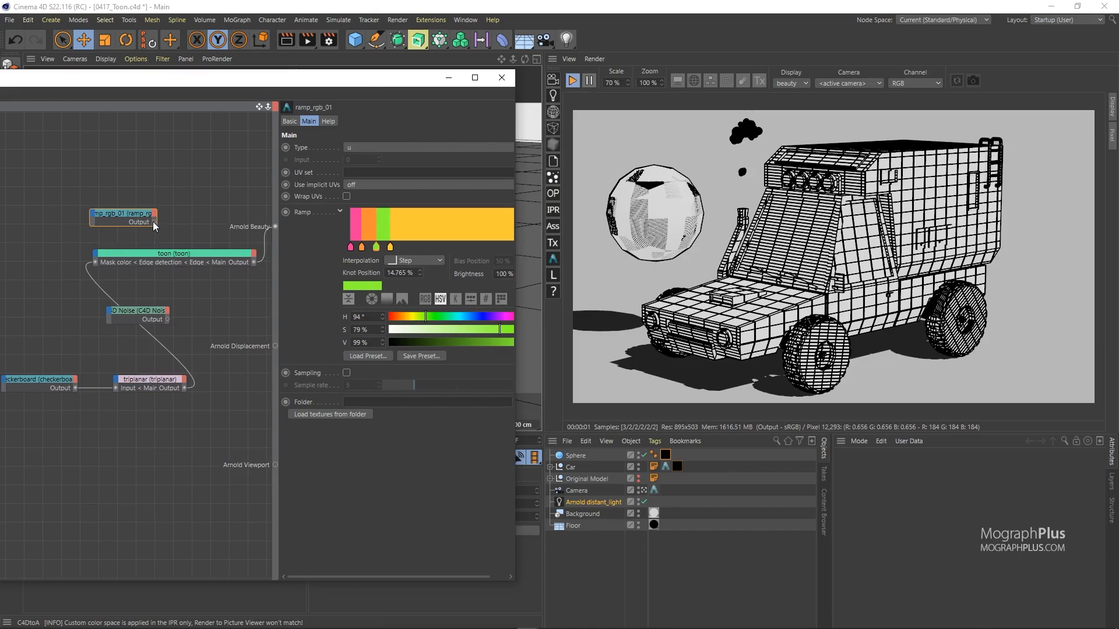
{"action": "left_click_drag", "start_coordinate": [155, 221], "coordinate": [141, 267]}
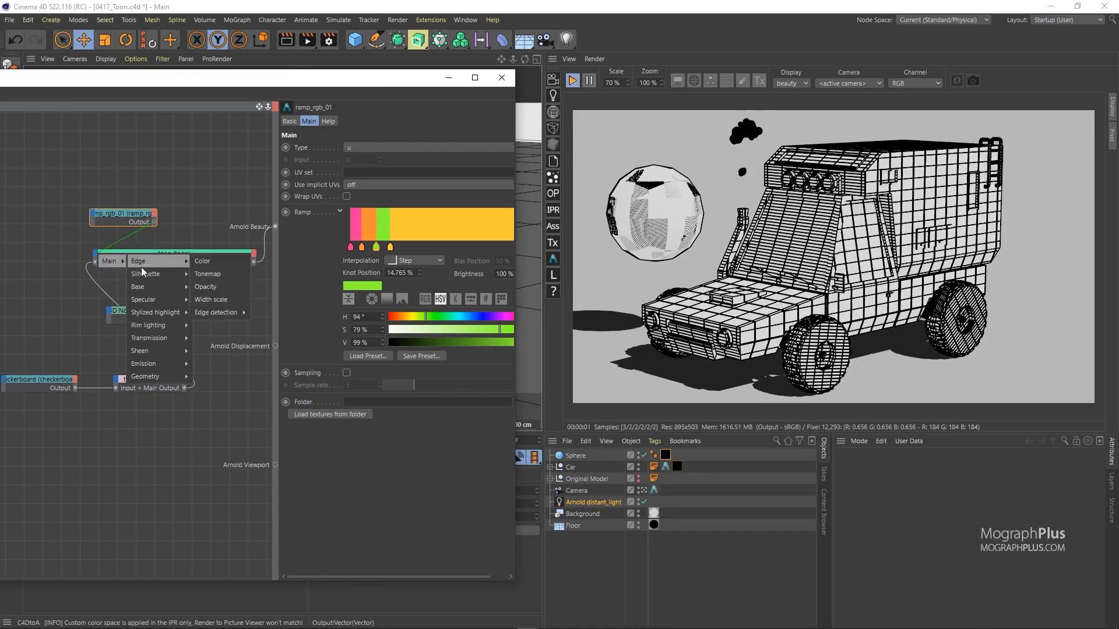
{"action": "left_click", "coordinate": [217, 271]}
Step: Set the toon Edge Color to white
{"action": "left_click", "coordinate": [213, 266]}
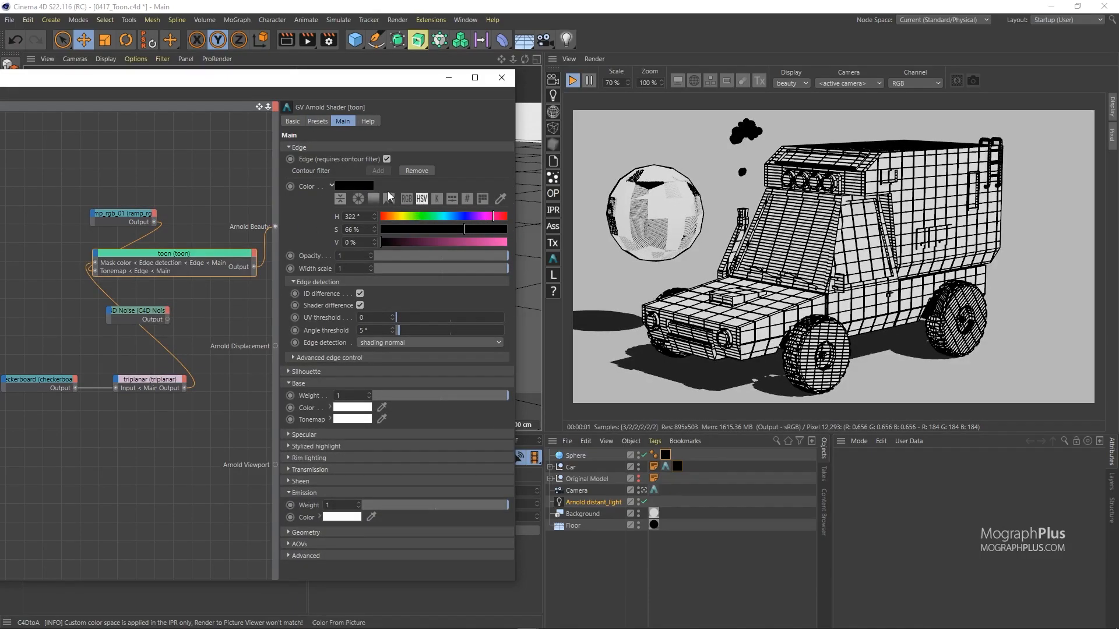
{"action": "left_click", "coordinate": [358, 183]}
{"action": "left_click_drag", "start_coordinate": [432, 205], "coordinate": [475, 205]}
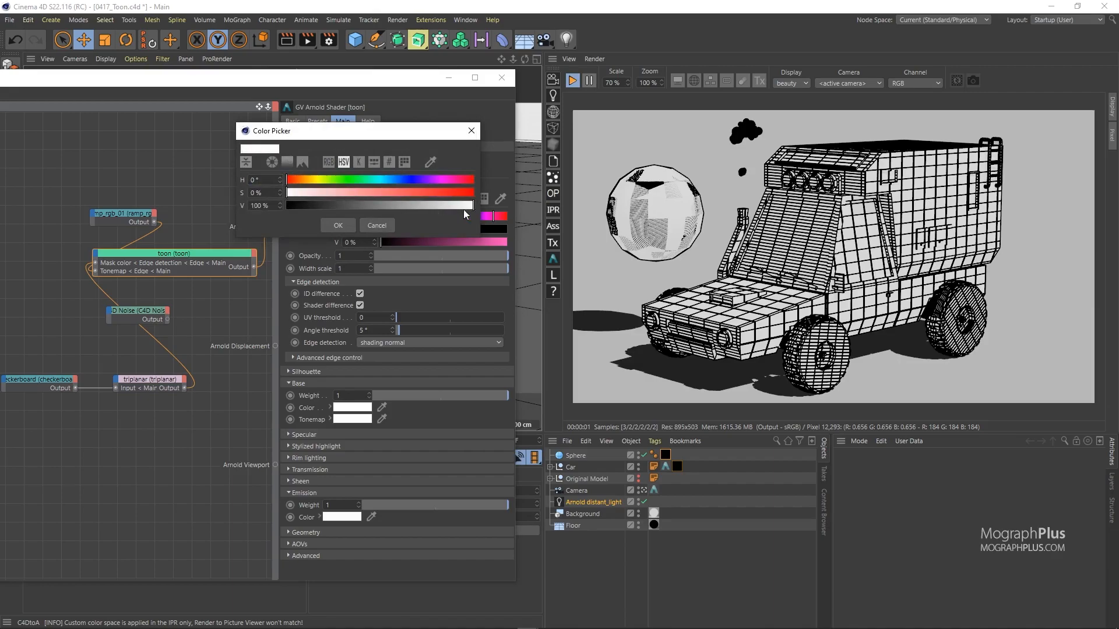
{"action": "left_click", "coordinate": [334, 223]}
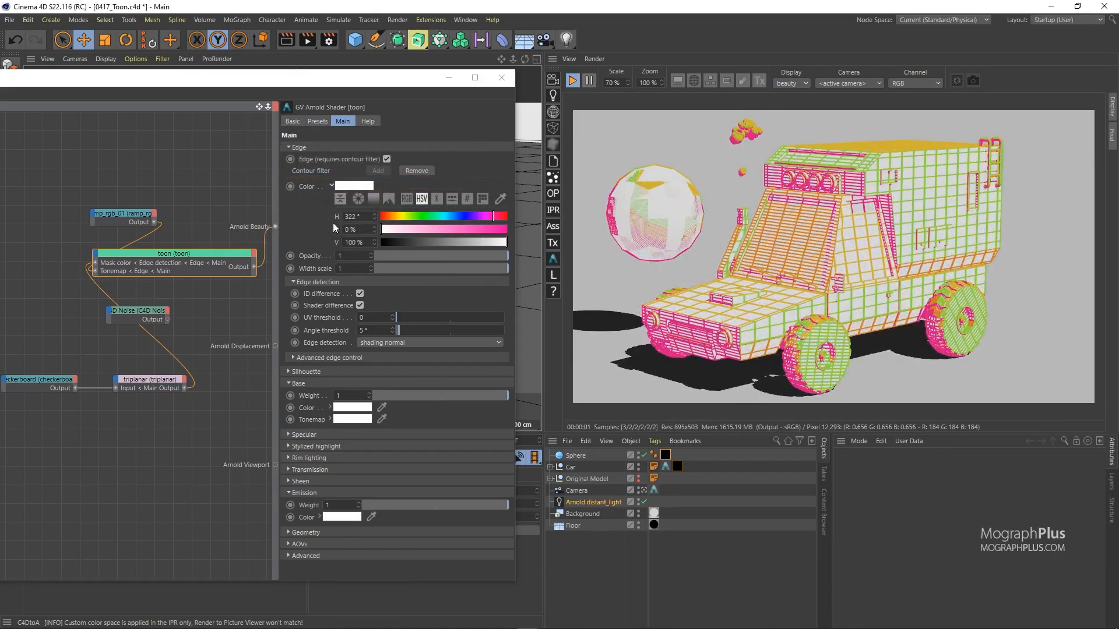
Step: Delete the ramp's orange knot and shift the yellow knot slightly left
{"action": "left_click", "coordinate": [153, 214]}
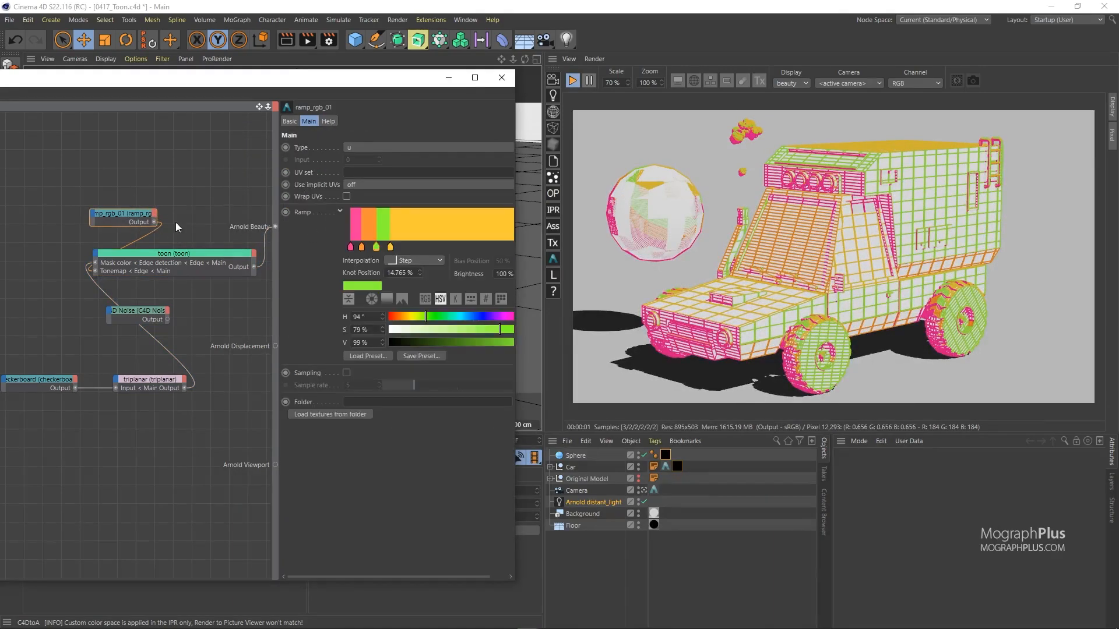
{"action": "left_click", "coordinate": [359, 246]}
{"action": "mouse_move", "coordinate": [359, 246]}
{"action": "left_mouse_down"}
{"action": "mouse_move", "coordinate": [361, 274]}
{"action": "mouse_move", "coordinate": [371, 249]}
{"action": "left_mouse_up"}
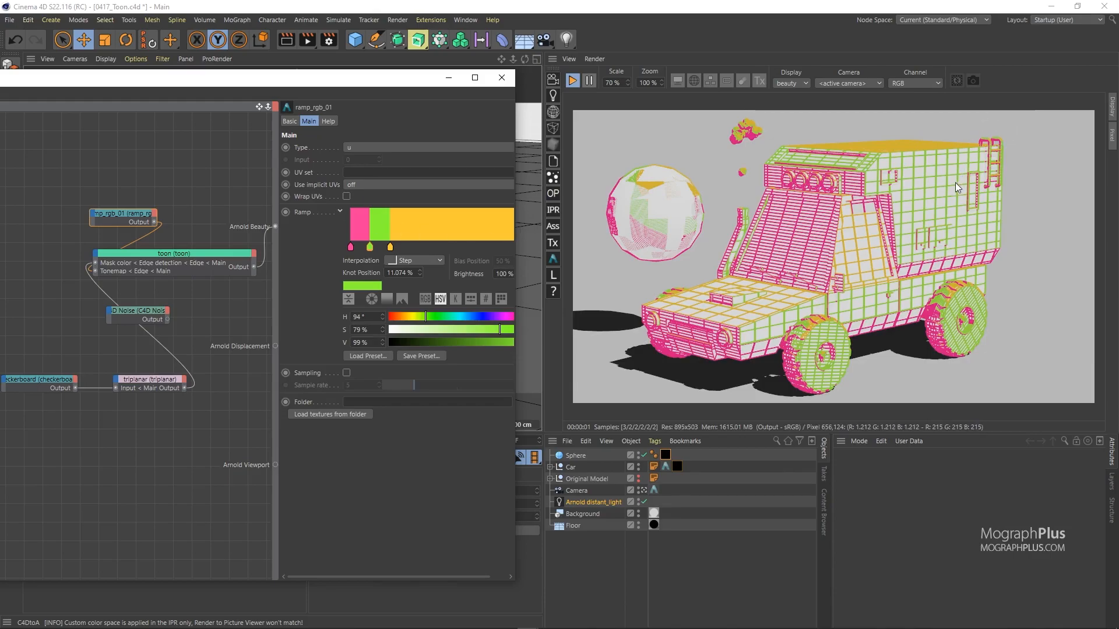
{"action": "left_click", "coordinate": [390, 247]}
{"action": "left_click_drag", "start_coordinate": [389, 249], "coordinate": [387, 248]}
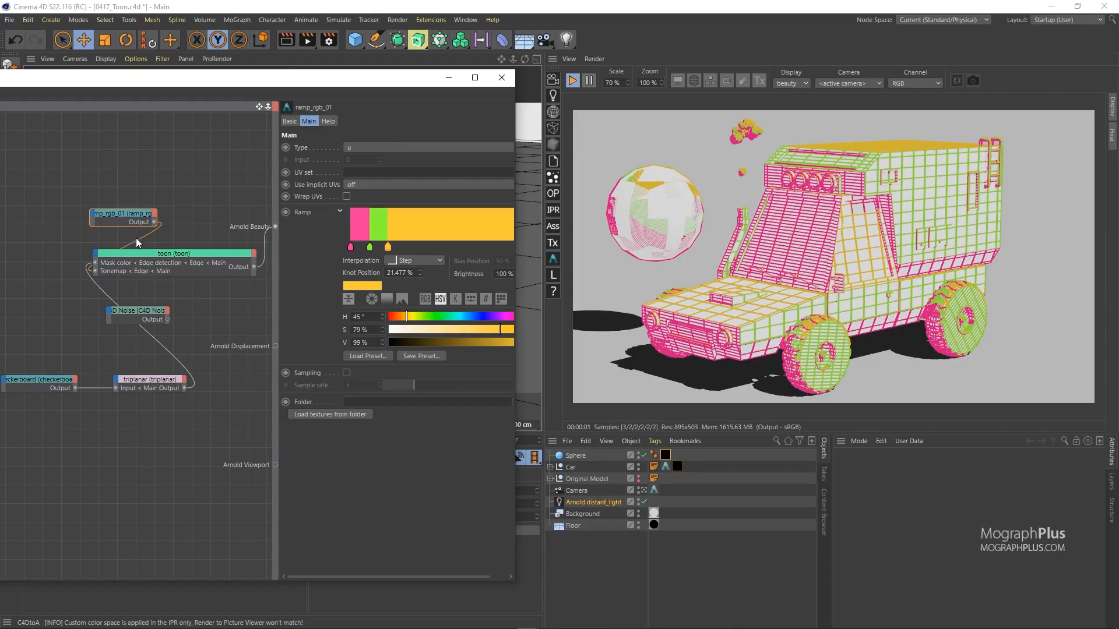
Step: Delete the checker mask connection and tidy the ramp and toon nodes
{"action": "left_click", "coordinate": [104, 292]}
{"action": "key", "text": "Delete"}
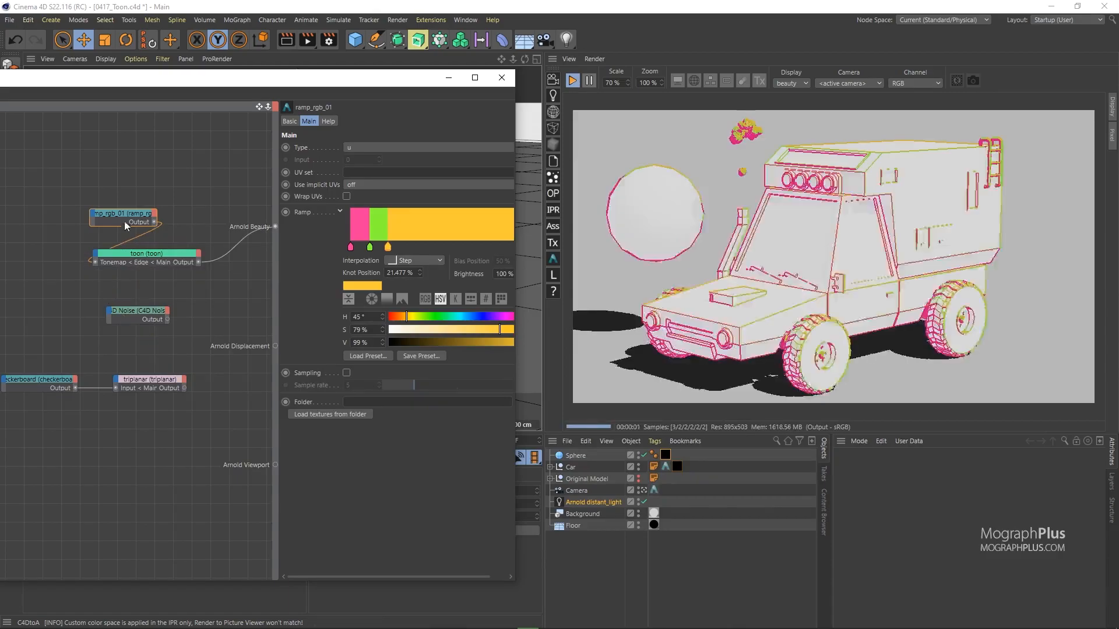
{"action": "left_click_drag", "start_coordinate": [123, 212], "coordinate": [55, 195]}
{"action": "left_click", "coordinate": [140, 253]}
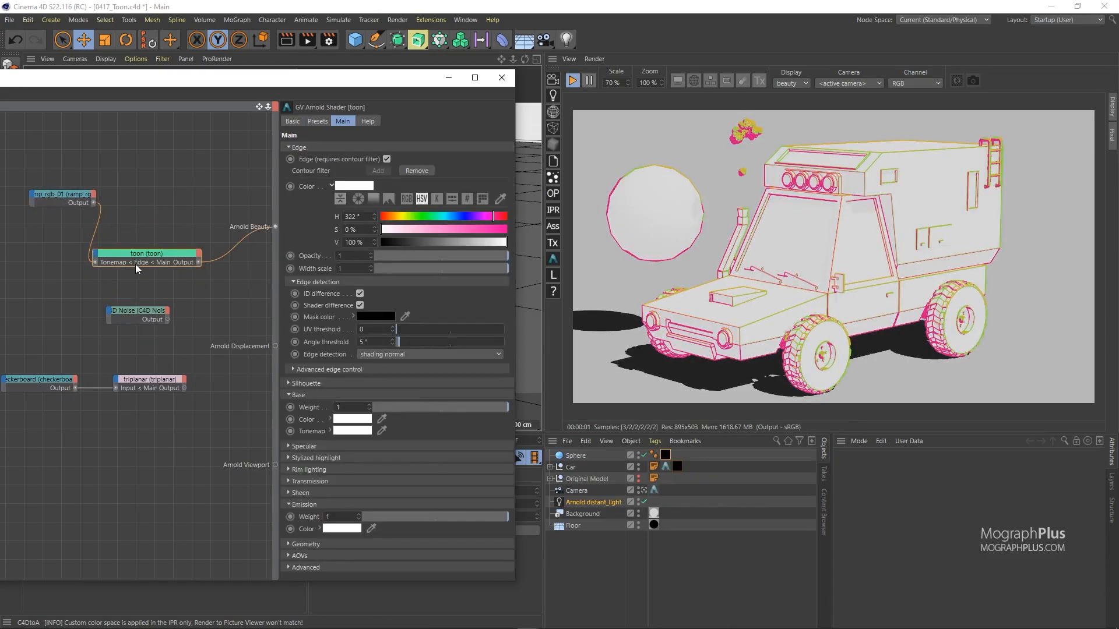
{"action": "left_click_drag", "start_coordinate": [145, 249], "coordinate": [149, 242]}
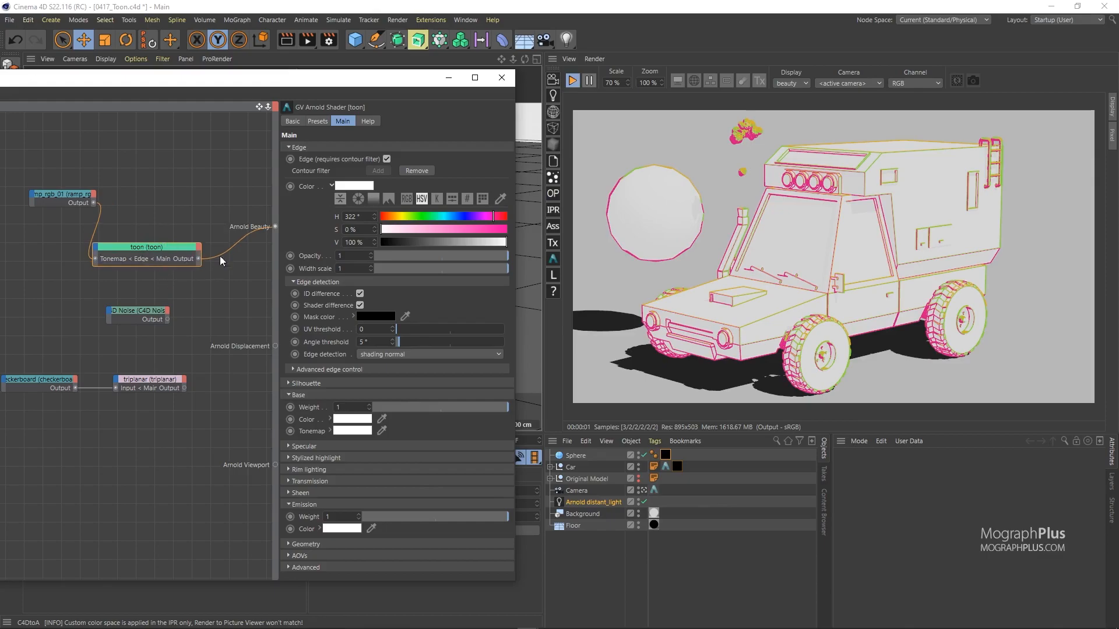
Step: Enable the toon shader's black Silhouette outline, comparing it on and off
{"action": "left_click", "coordinate": [317, 382]}
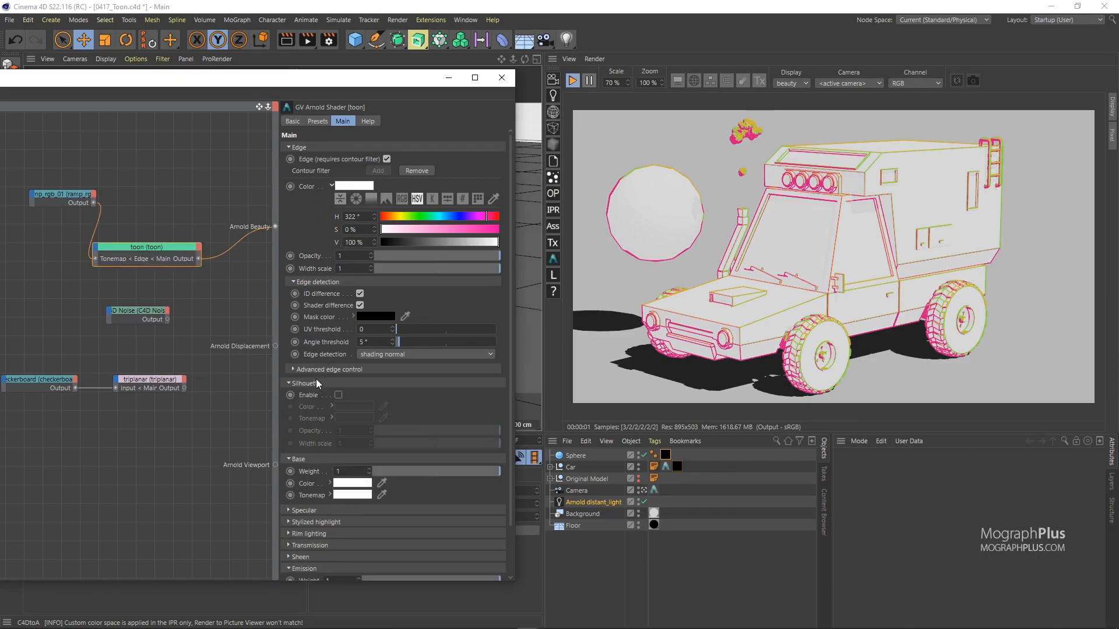
{"action": "left_click", "coordinate": [338, 395]}
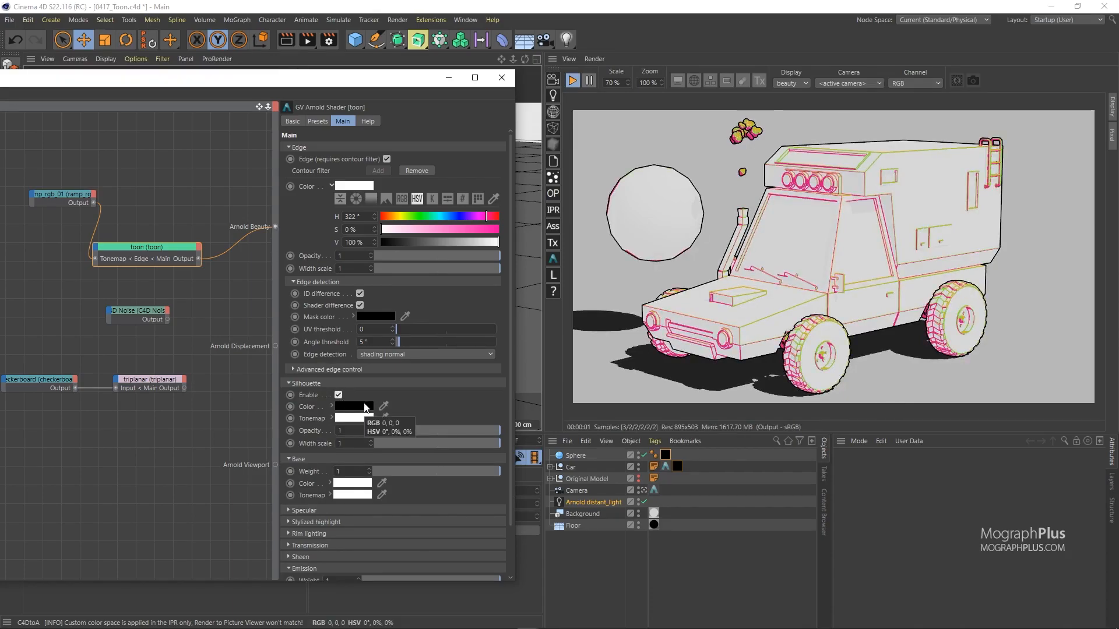
{"action": "left_click", "coordinate": [342, 396]}
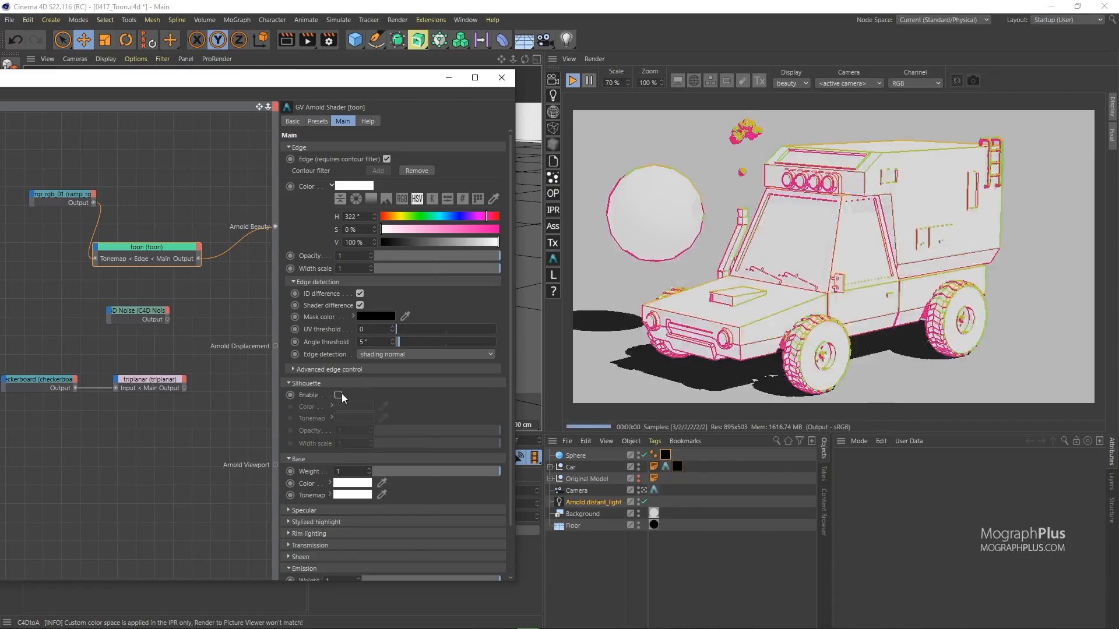
{"action": "left_click", "coordinate": [342, 395]}
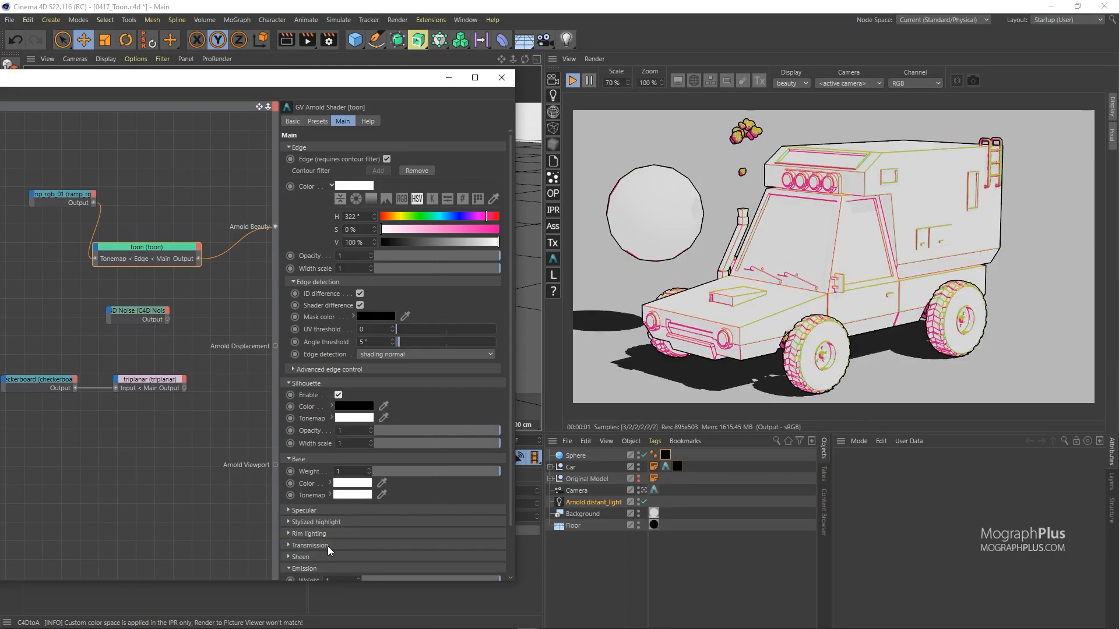
Step: Set the toon Emission weight to 0
{"action": "scroll", "coordinate": [343, 400], "scroll_direction": "down", "scroll_amount": 3}
{"action": "left_click_drag", "start_coordinate": [421, 526], "coordinate": [352, 526]}
{"action": "scroll", "coordinate": [329, 256], "scroll_direction": "up", "scroll_amount": 3}
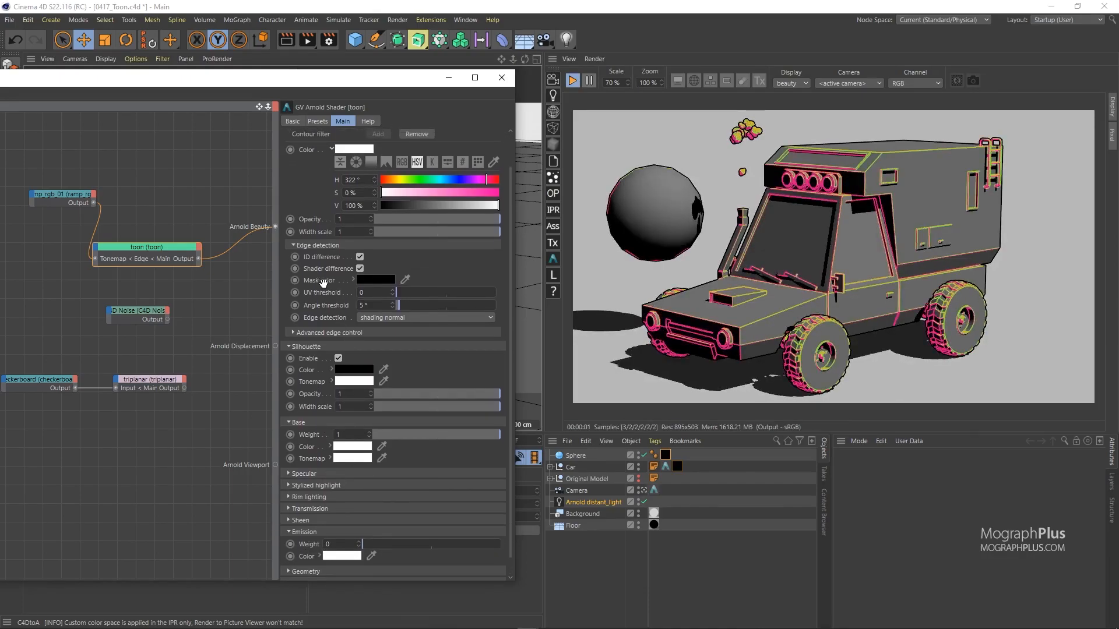
Step: Collapse the Edge, Silhouette and Base groups, check Help, then return to Main
{"action": "left_click", "coordinate": [304, 147]}
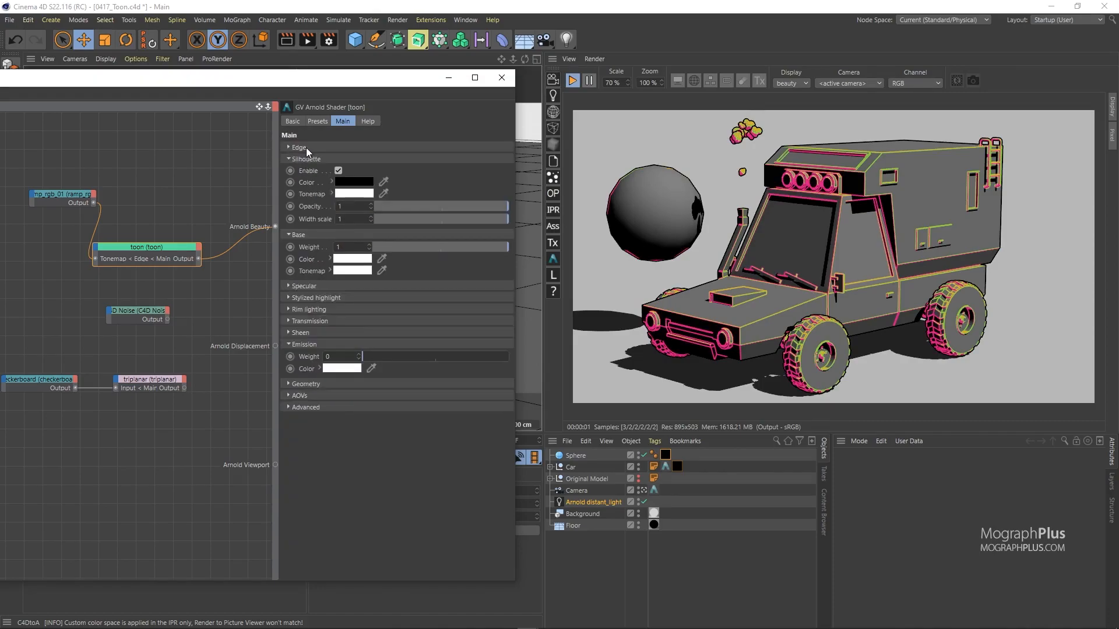
{"action": "left_click", "coordinate": [331, 158]}
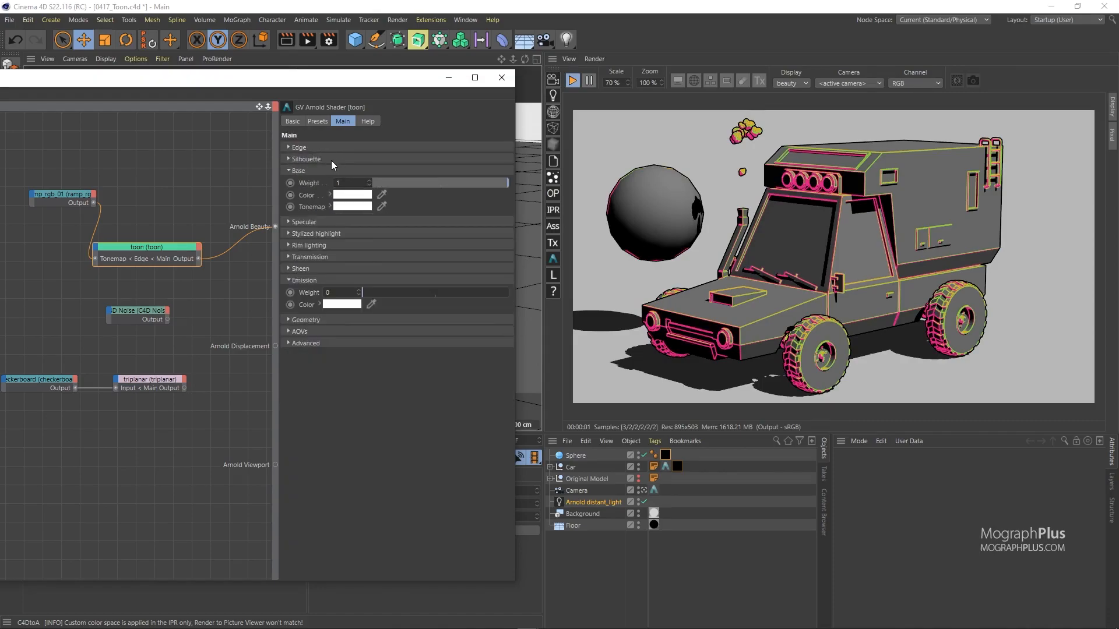
{"action": "left_click", "coordinate": [332, 170]}
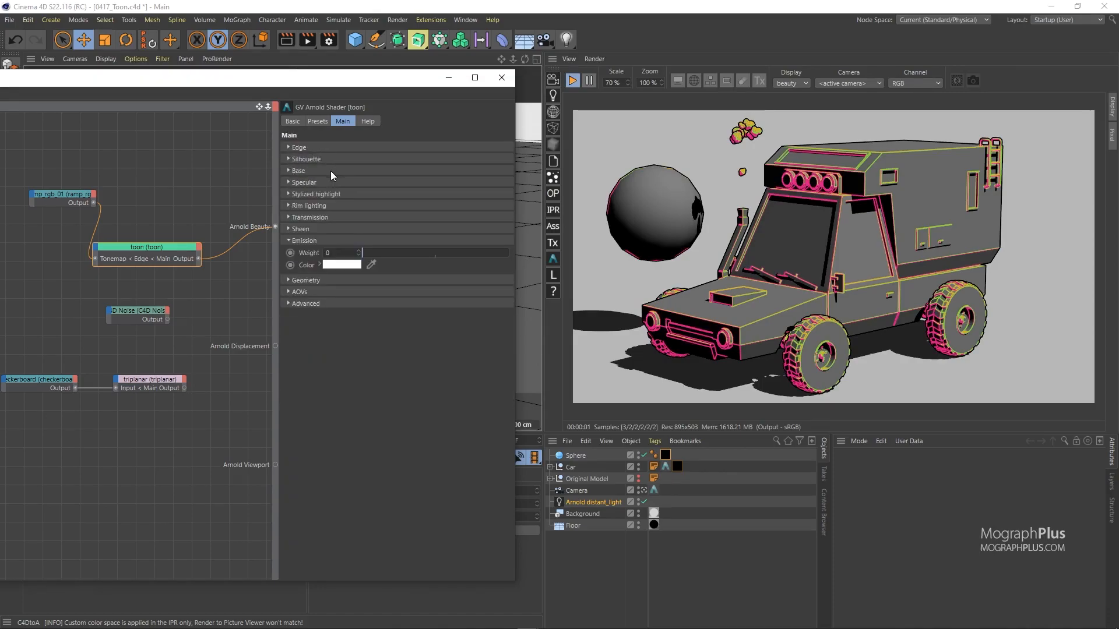
{"action": "left_click", "coordinate": [369, 122]}
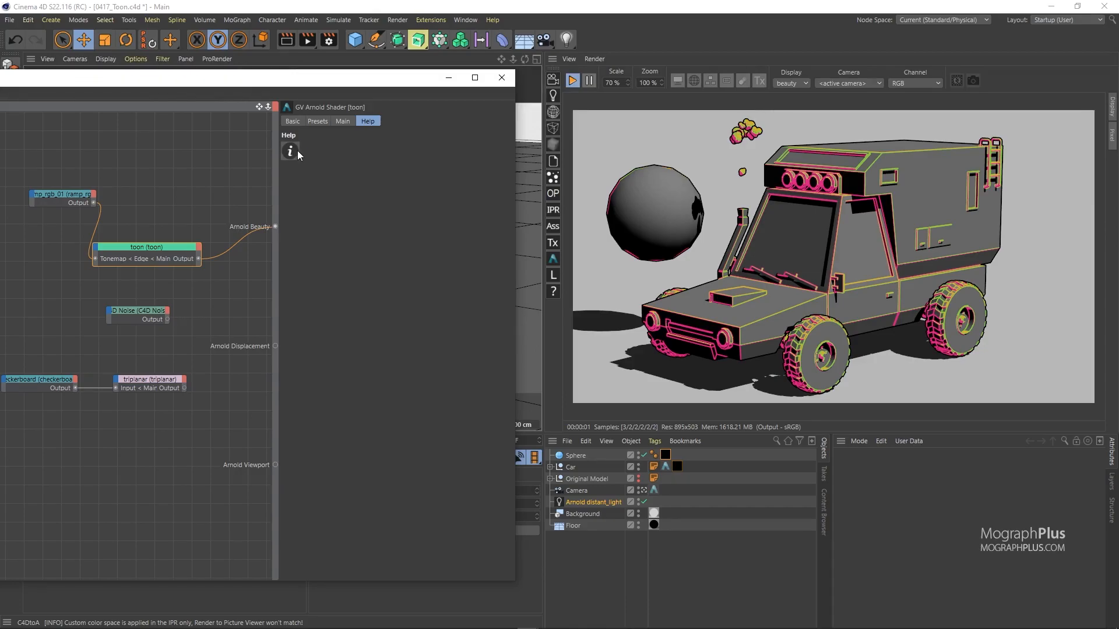
{"action": "left_click", "coordinate": [336, 123]}
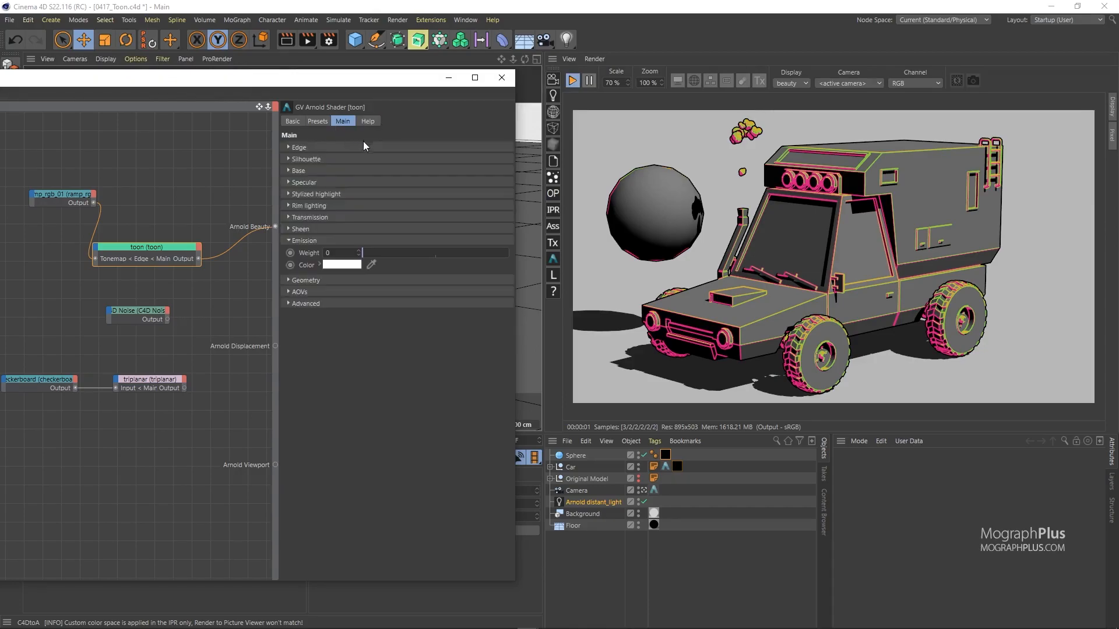
Step: Expand Specular and settle the specular weight at 0.49 after trying several values
{"action": "left_click", "coordinate": [344, 182]}
{"action": "left_click_drag", "start_coordinate": [408, 194], "coordinate": [438, 194]}
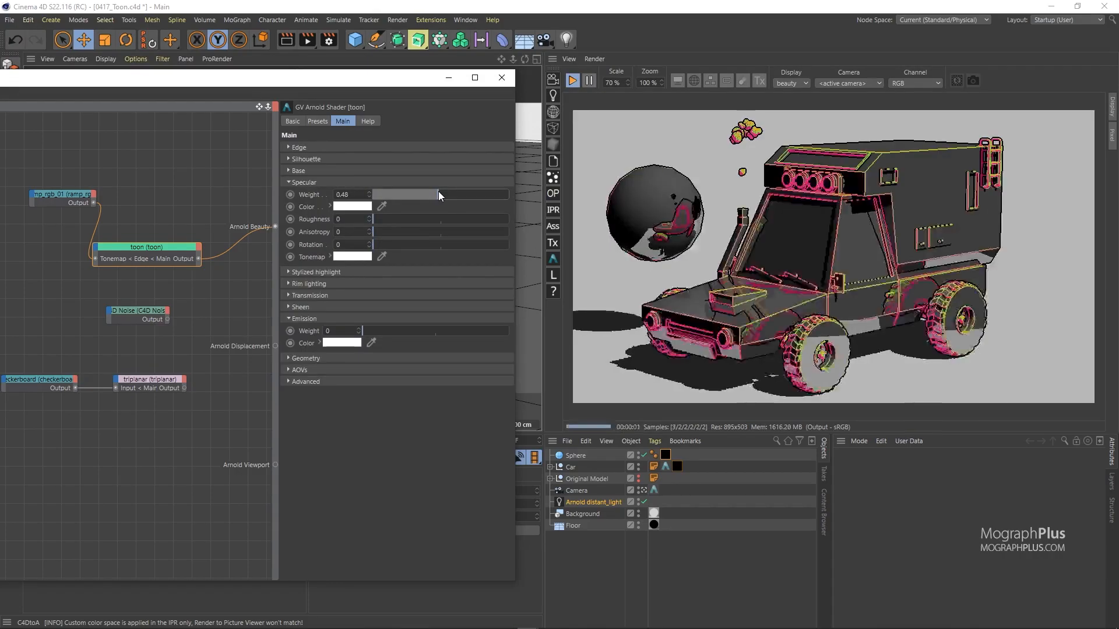
{"action": "left_click", "coordinate": [478, 196]}
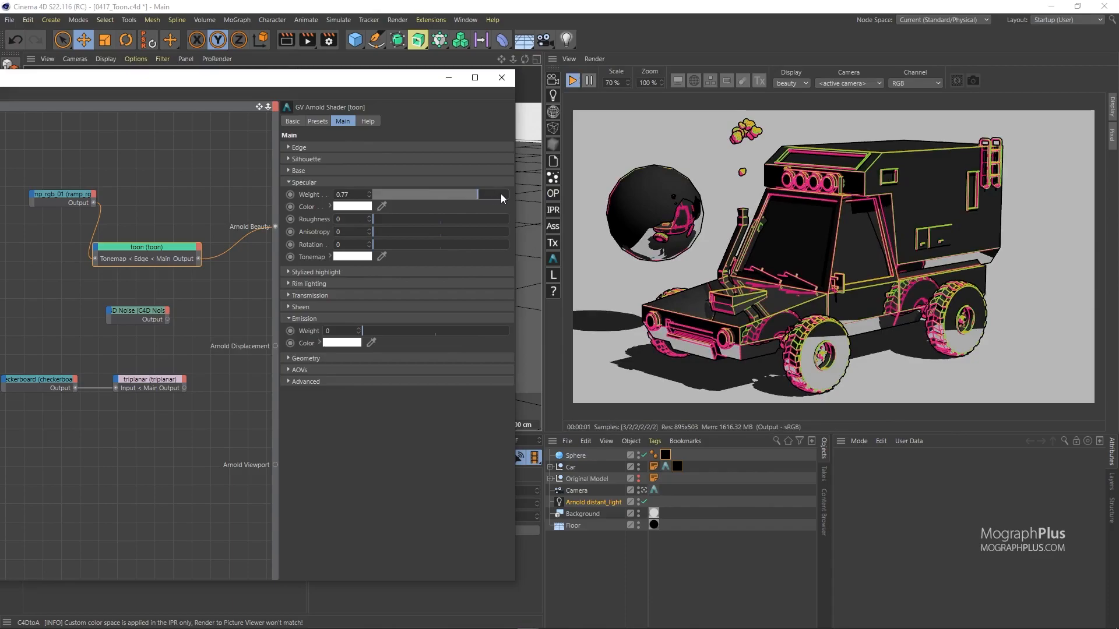
{"action": "left_click", "coordinate": [499, 195]}
{"action": "left_click_drag", "start_coordinate": [473, 195], "coordinate": [508, 196]}
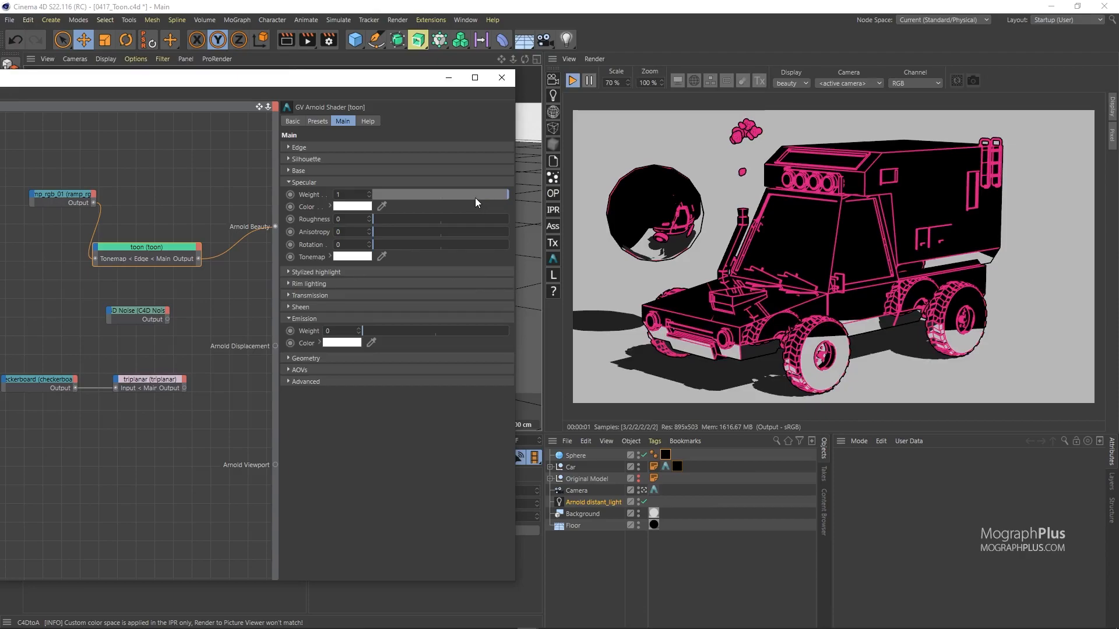
{"action": "left_click_drag", "start_coordinate": [394, 195], "coordinate": [545, 201]}
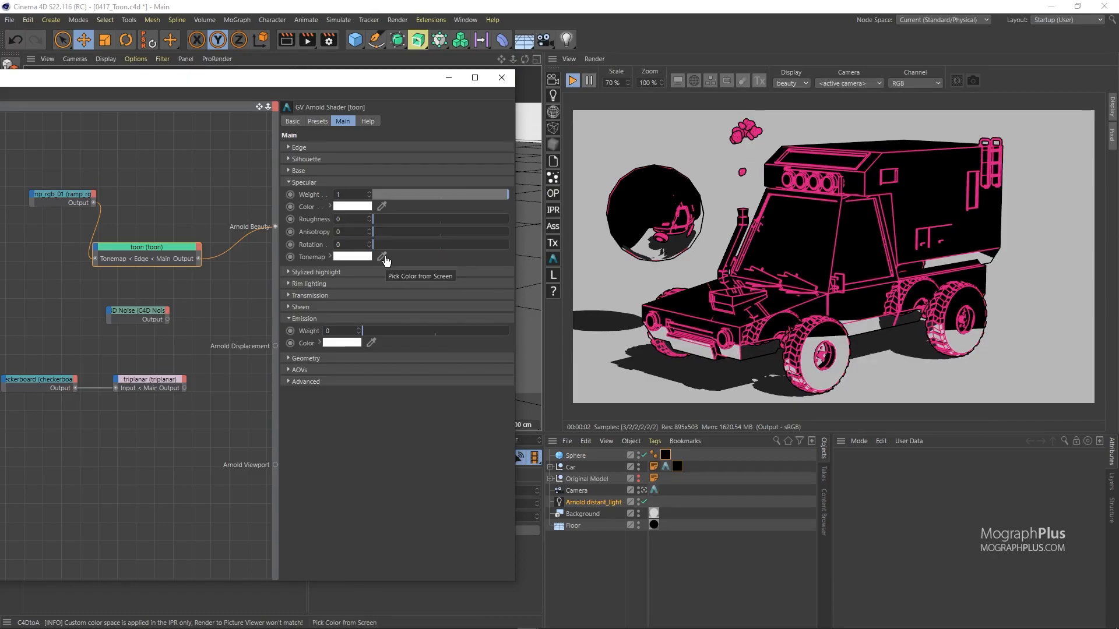
{"action": "left_click", "coordinate": [419, 195]}
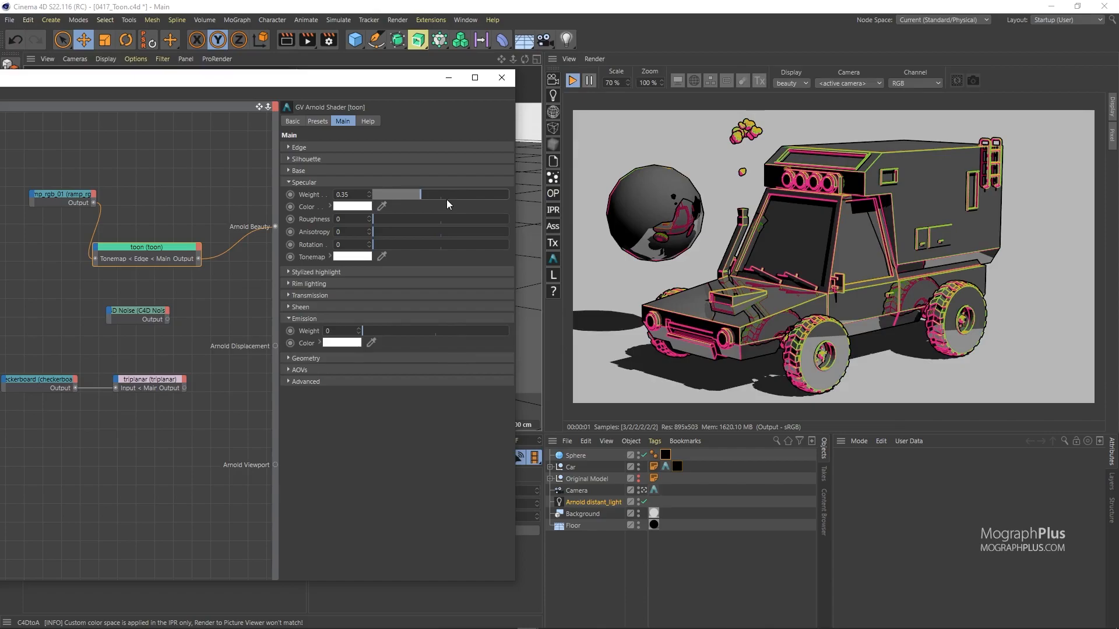
{"action": "left_click_drag", "start_coordinate": [383, 79], "coordinate": [473, 90]}
{"action": "left_click", "coordinate": [529, 209]}
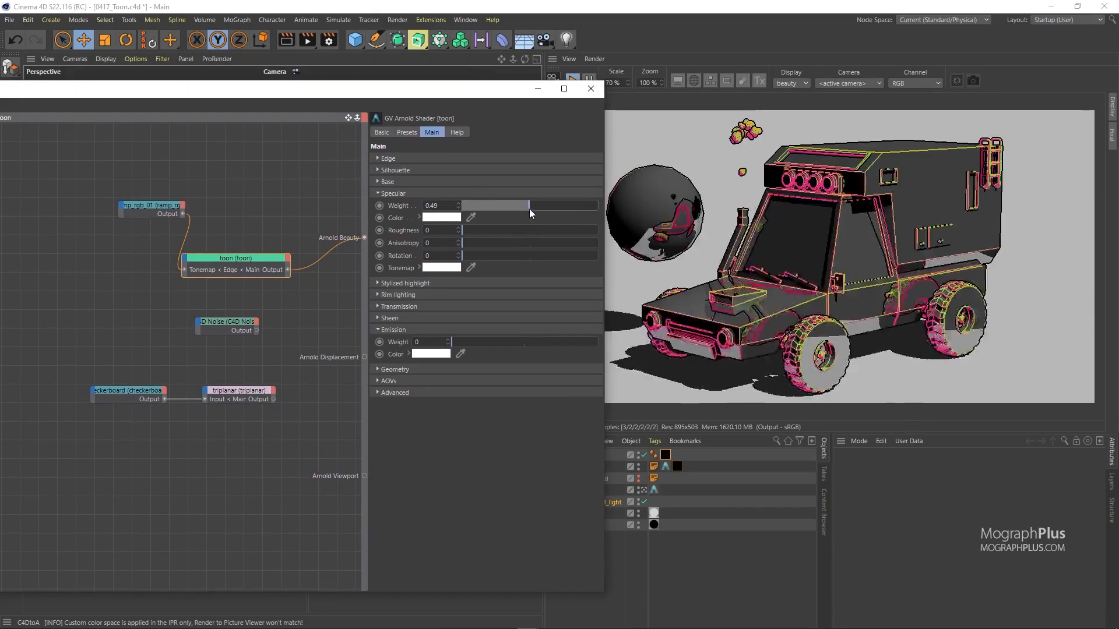
Step: Move the noise, checkerboard and triplanar nodes lower and reveal Stylized highlight settings
{"action": "left_click_drag", "start_coordinate": [304, 312], "coordinate": [93, 465]}
{"action": "left_click_drag", "start_coordinate": [226, 396], "coordinate": [218, 466]}
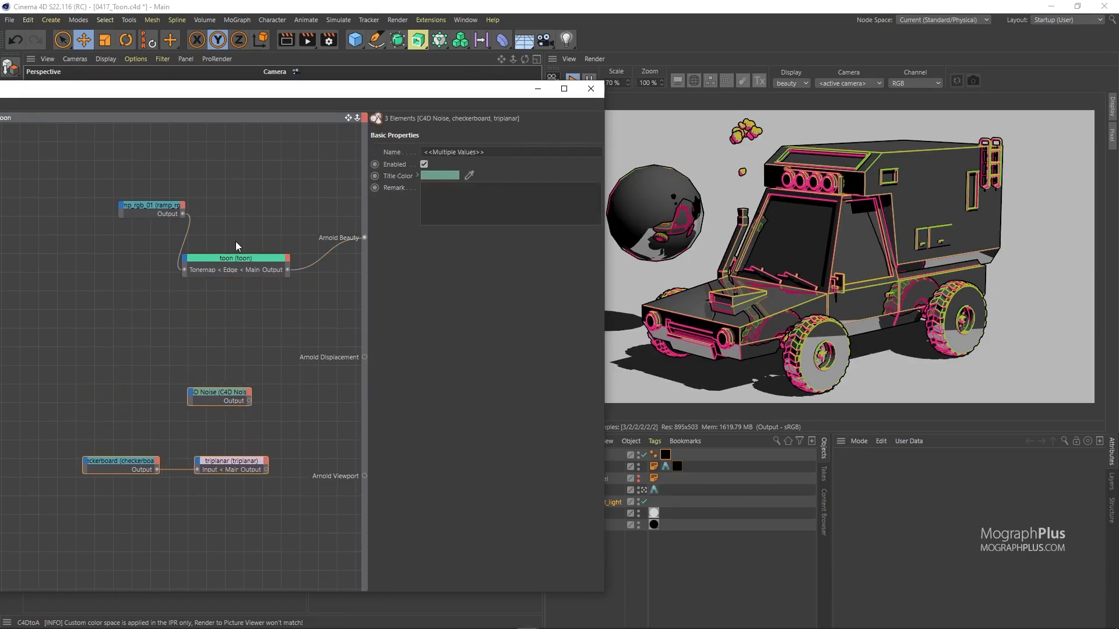
{"action": "left_click", "coordinate": [236, 259]}
{"action": "left_click", "coordinate": [407, 284]}
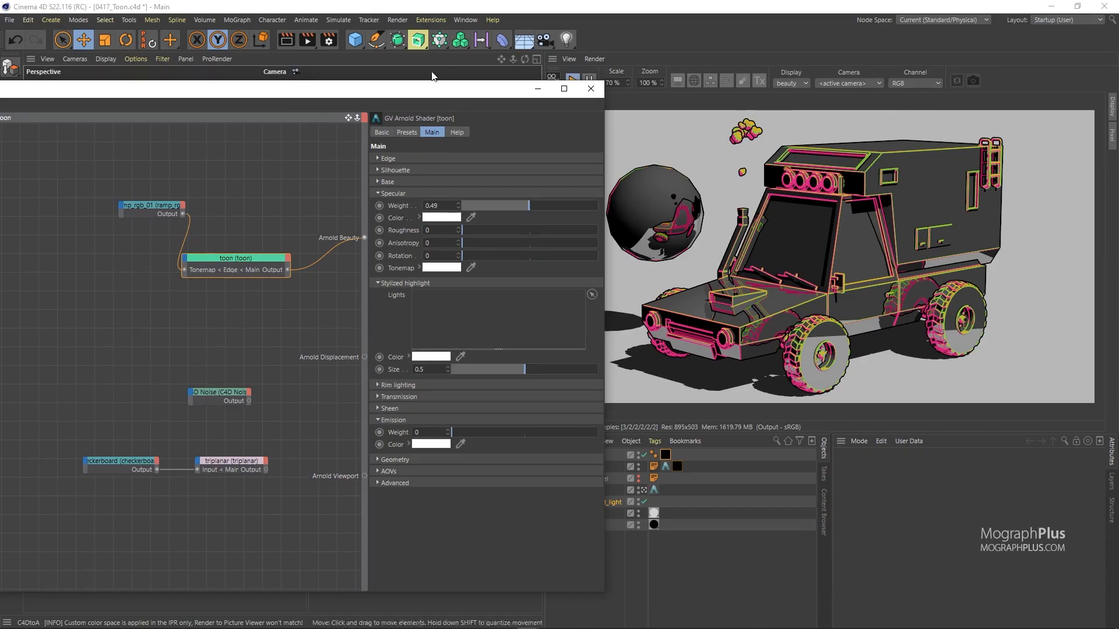
Step: Add an Arnold point light at the car's front left and assign it to Stylized highlight Lights
{"action": "left_click_drag", "start_coordinate": [441, 92], "coordinate": [422, 416]}
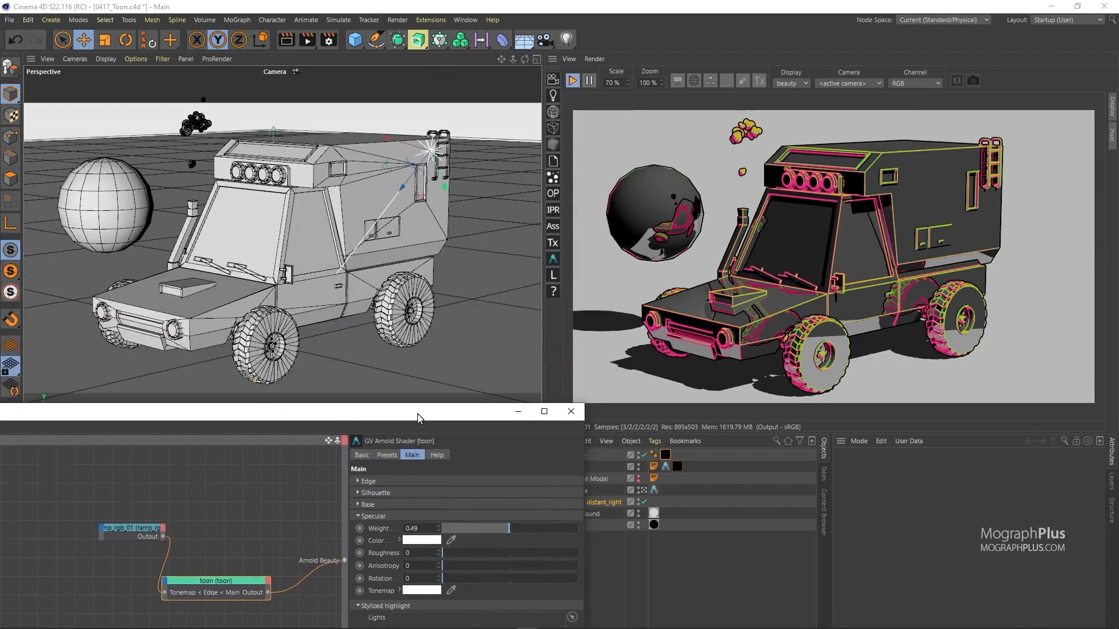
{"action": "left_click", "coordinate": [553, 95]}
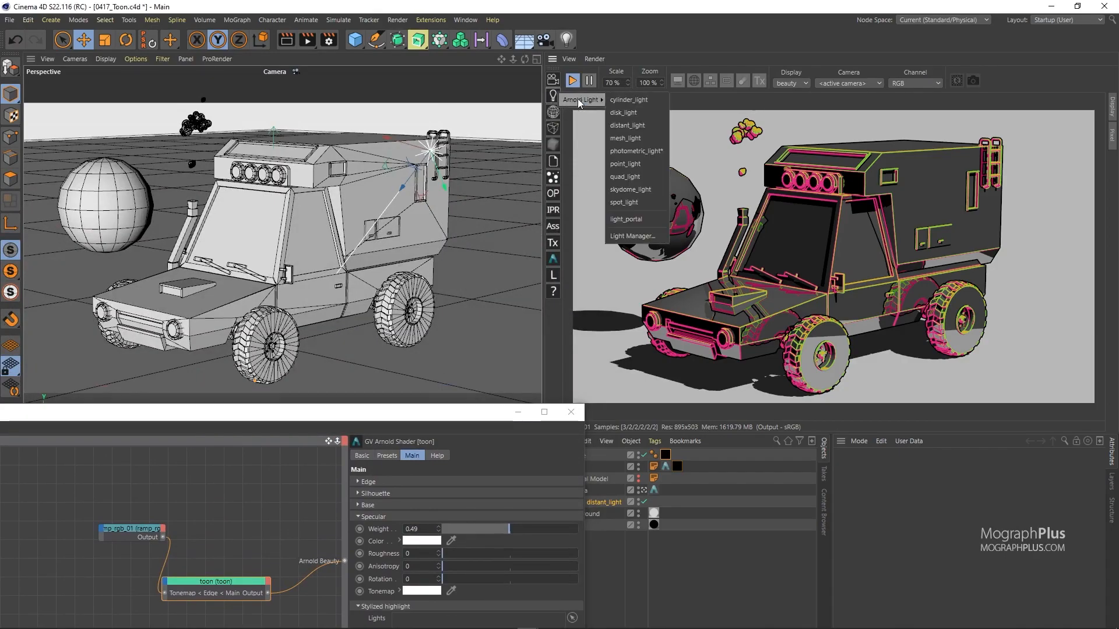
{"action": "left_click", "coordinate": [639, 164]}
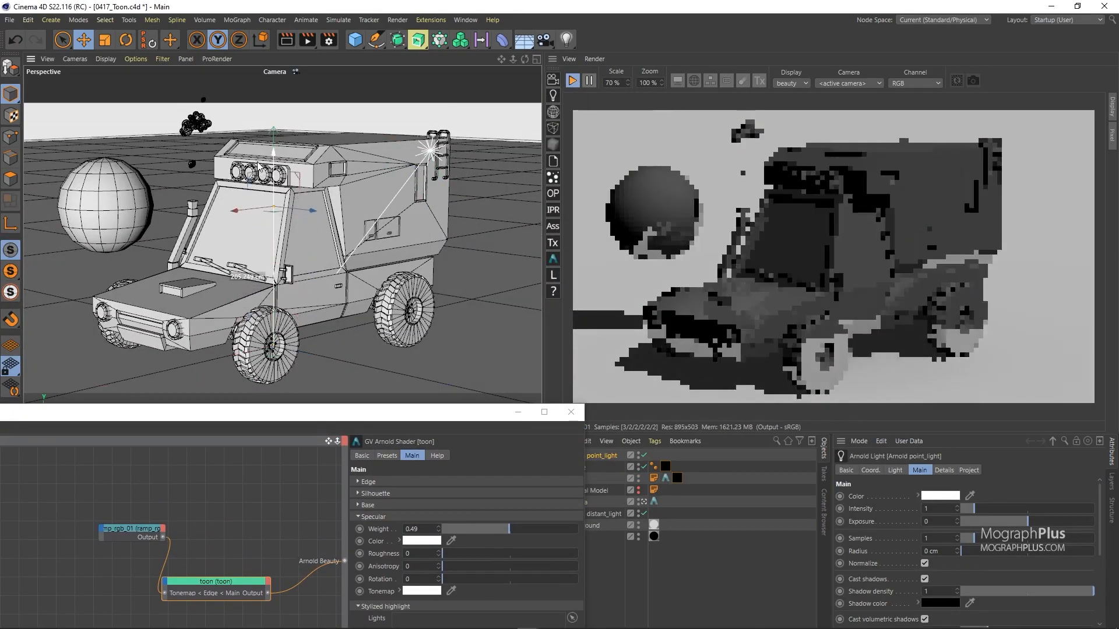
{"action": "left_click_drag", "start_coordinate": [271, 217], "coordinate": [180, 215]}
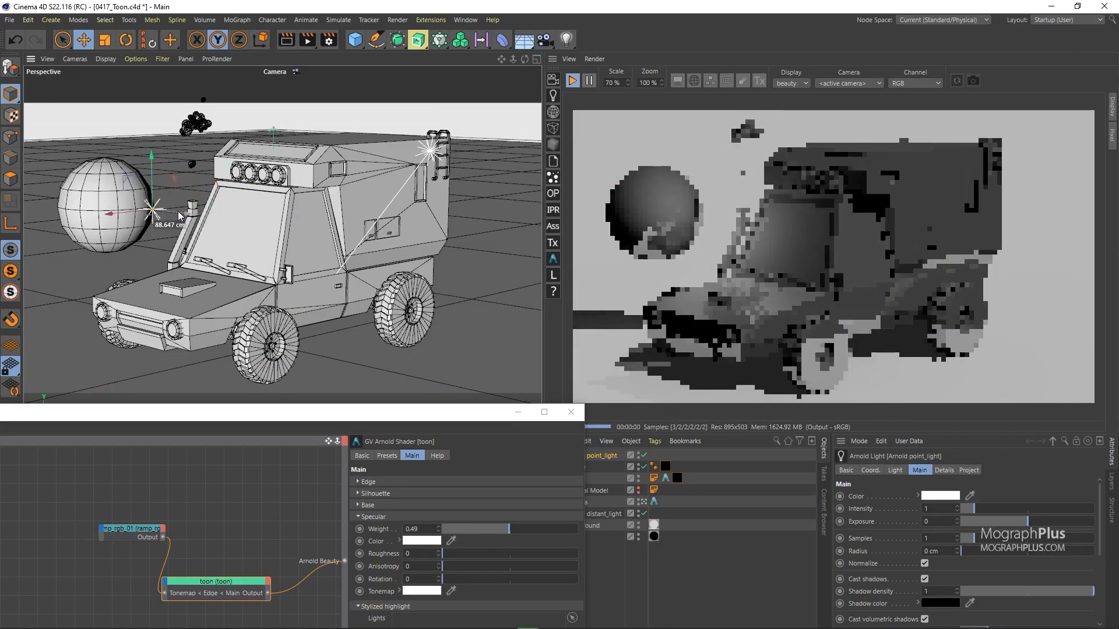
{"action": "left_click_drag", "start_coordinate": [376, 419], "coordinate": [241, 111]}
{"action": "left_click_drag", "start_coordinate": [579, 456], "coordinate": [377, 325]}
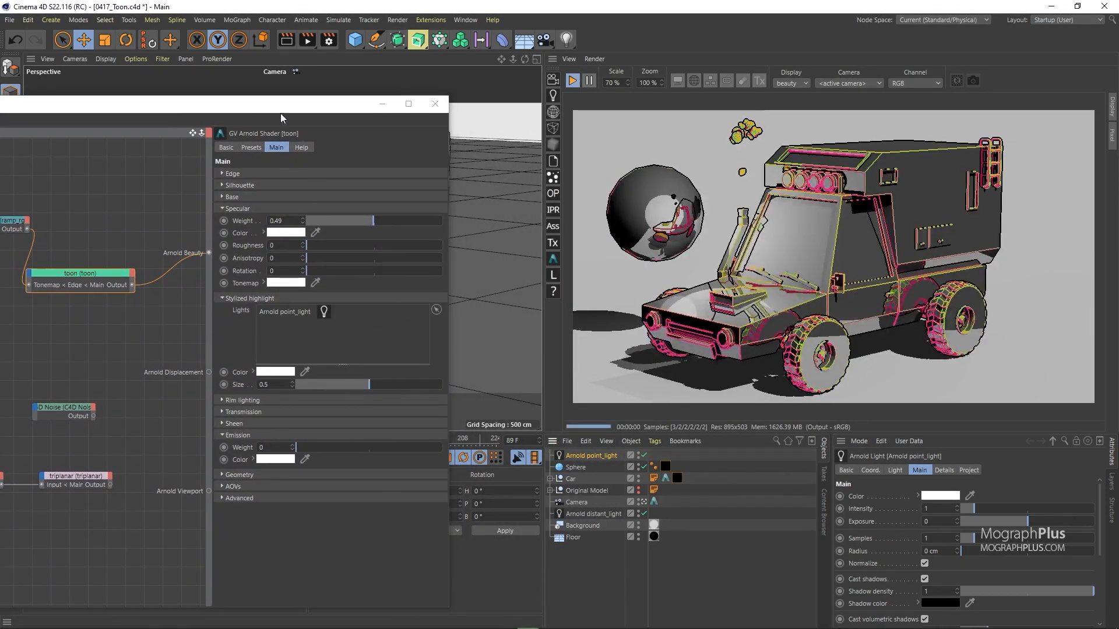
{"action": "left_click_drag", "start_coordinate": [282, 115], "coordinate": [487, 117]}
Step: Add an Arnold image node loaded with the window_stylized.jpg texture
{"action": "left_click", "coordinate": [175, 339]}
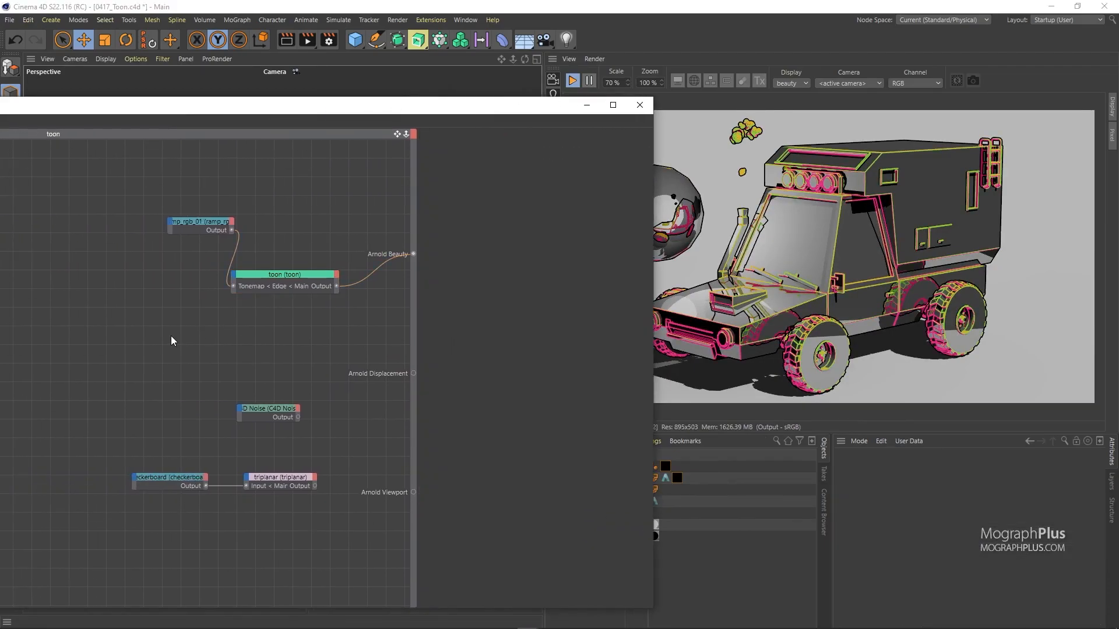
{"action": "key", "text": "Tab"}
{"action": "type", "text": "image"}
{"action": "key", "text": "Return"}
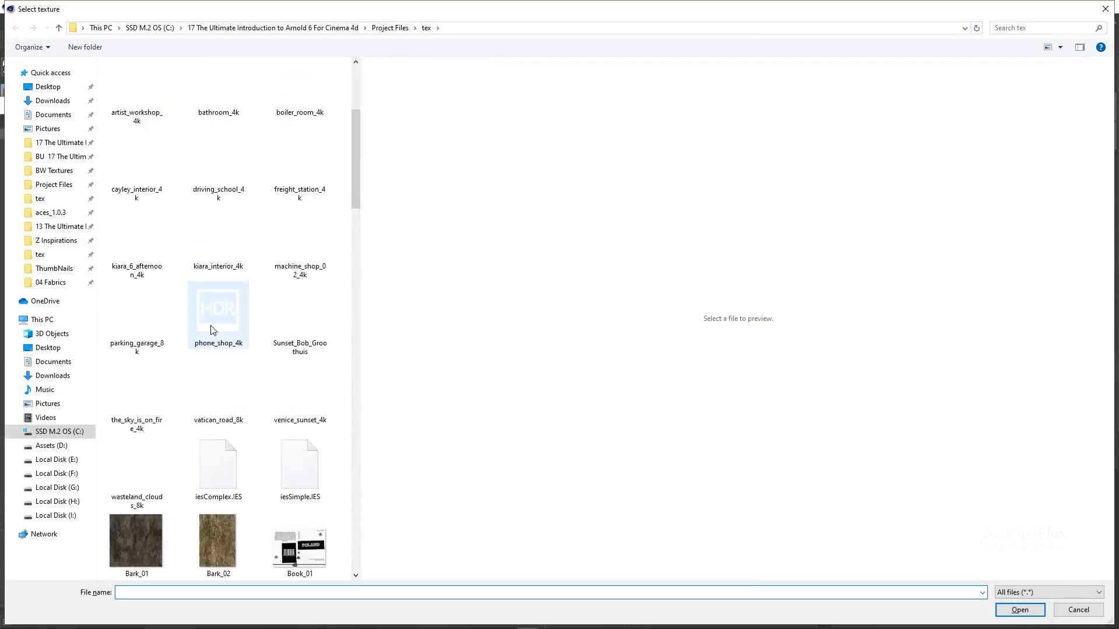
{"action": "scroll", "coordinate": [210, 325], "scroll_direction": "down", "scroll_amount": 20}
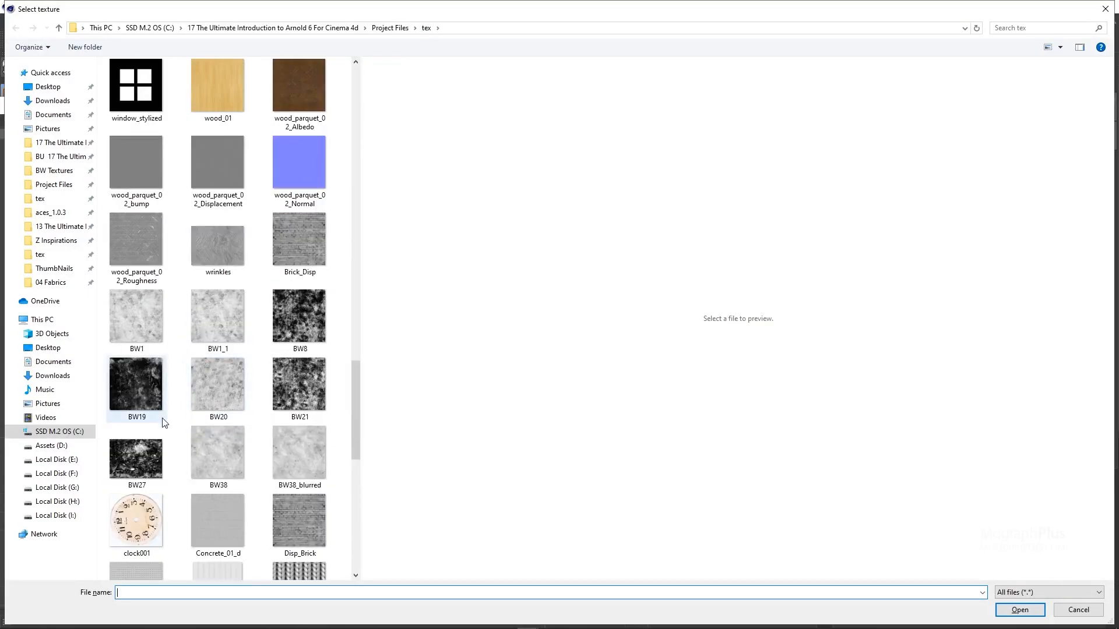
{"action": "left_click", "coordinate": [144, 90]}
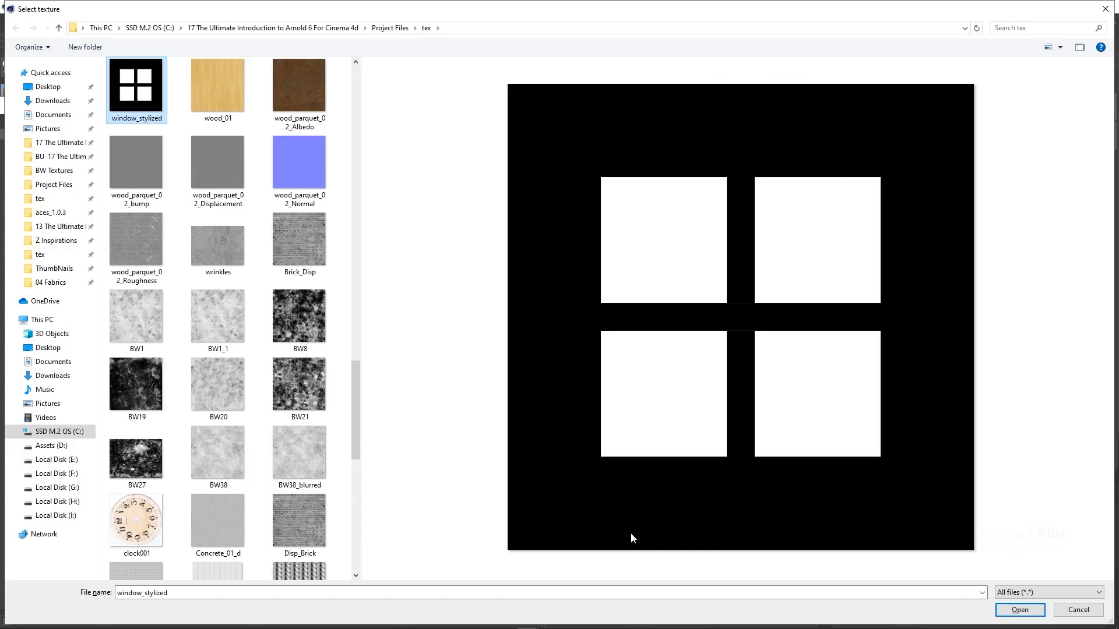
{"action": "double_click", "coordinate": [130, 100]}
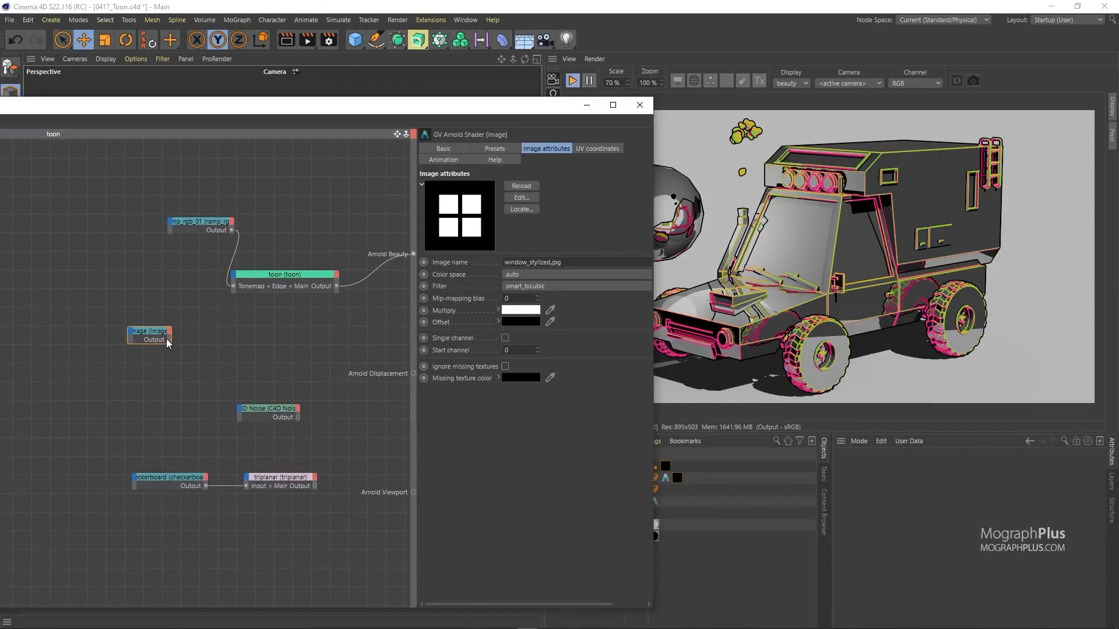
Step: Feed the window_stylized image into Stylized highlight Color and set the highlight size to 0.5
{"action": "left_click_drag", "start_coordinate": [170, 342], "coordinate": [340, 337]}
{"action": "left_click_drag", "start_coordinate": [498, 106], "coordinate": [386, 92]}
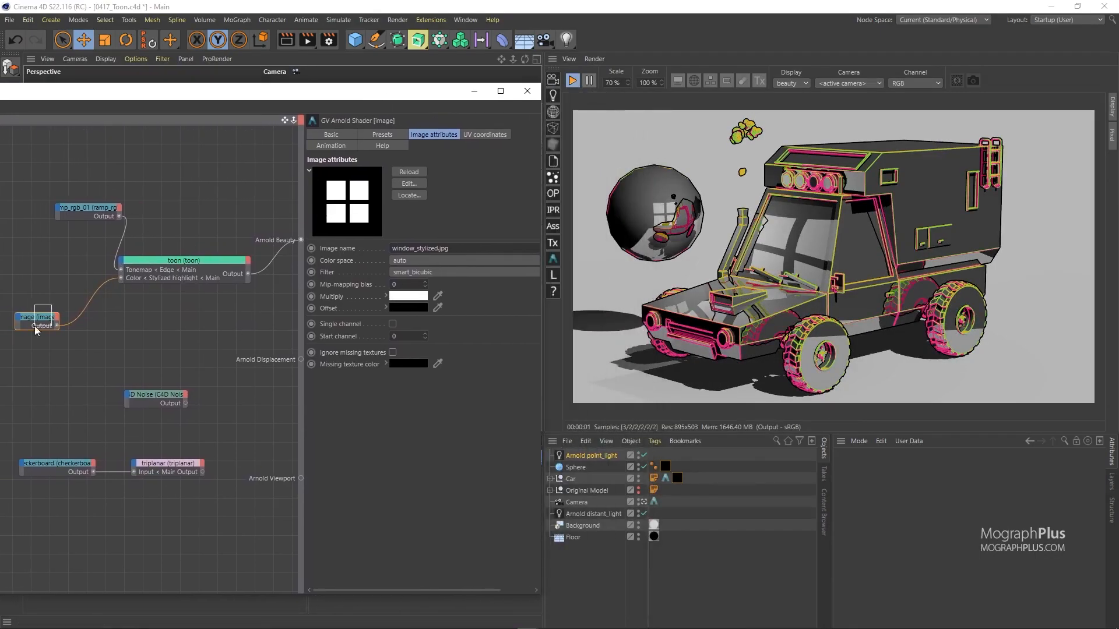
{"action": "left_click", "coordinate": [188, 260]}
{"action": "mouse_move", "coordinate": [447, 367]}
{"action": "left_mouse_down"}
{"action": "mouse_move", "coordinate": [414, 359]}
{"action": "mouse_move", "coordinate": [501, 365]}
{"action": "mouse_move", "coordinate": [460, 361]}
{"action": "left_mouse_up"}
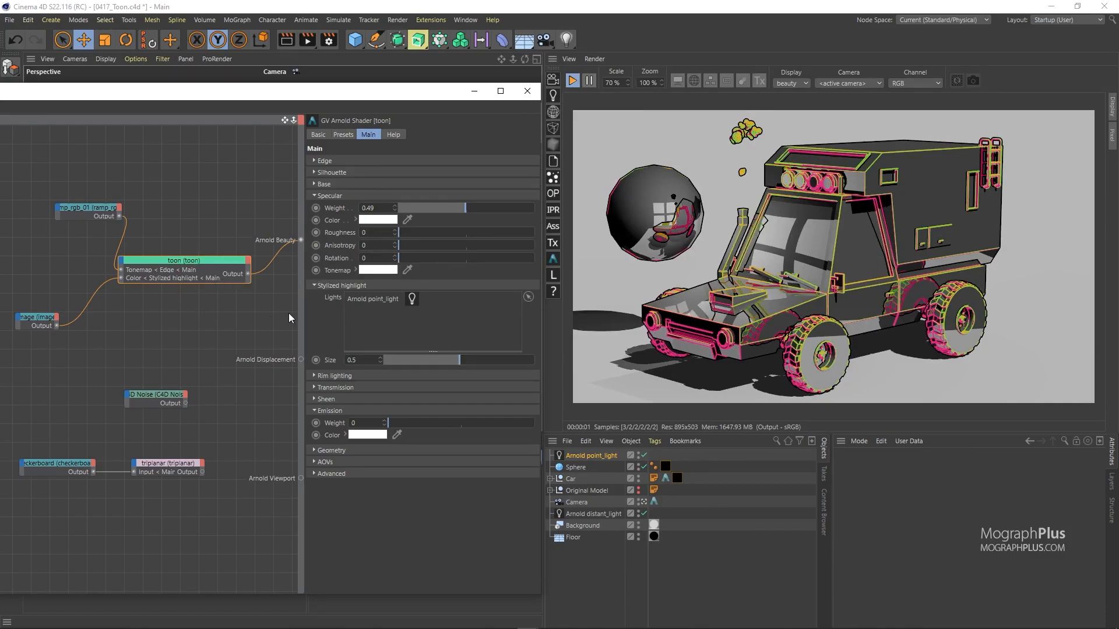
Step: Assign the Arnold distant_light as the toon shader's rim light
{"action": "left_click", "coordinate": [335, 376]}
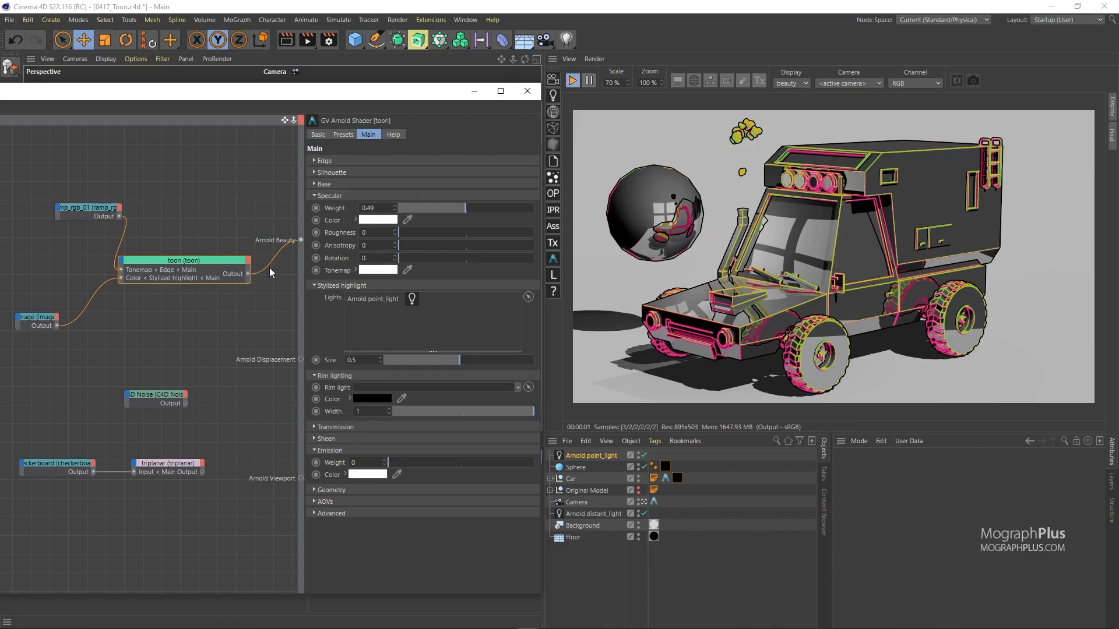
{"action": "left_click_drag", "start_coordinate": [346, 95], "coordinate": [255, 109]}
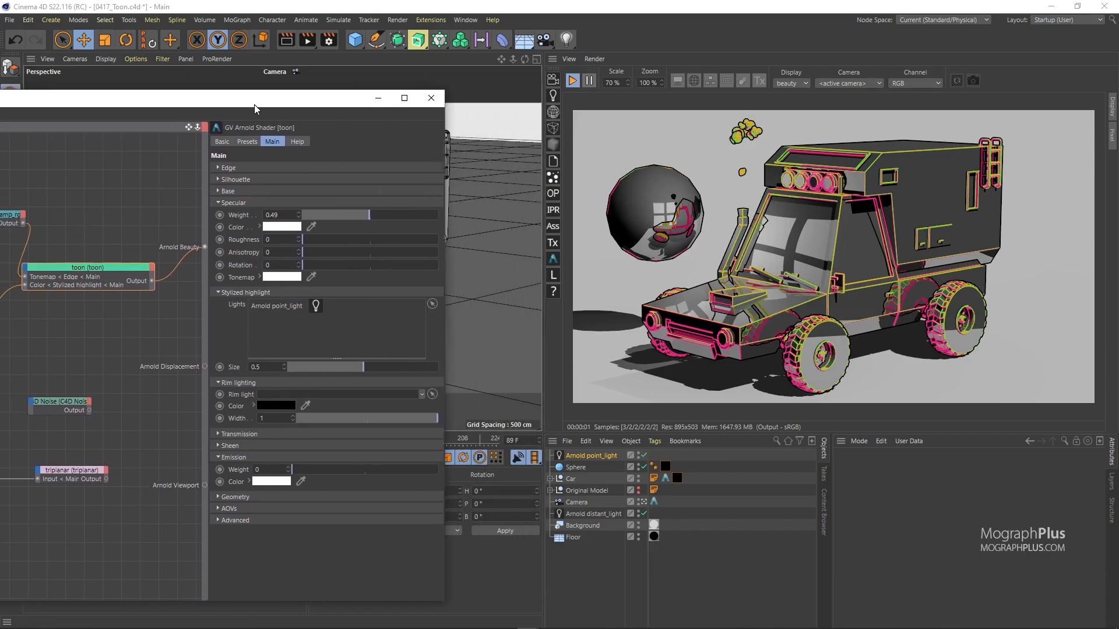
{"action": "left_click_drag", "start_coordinate": [589, 514], "coordinate": [325, 402]}
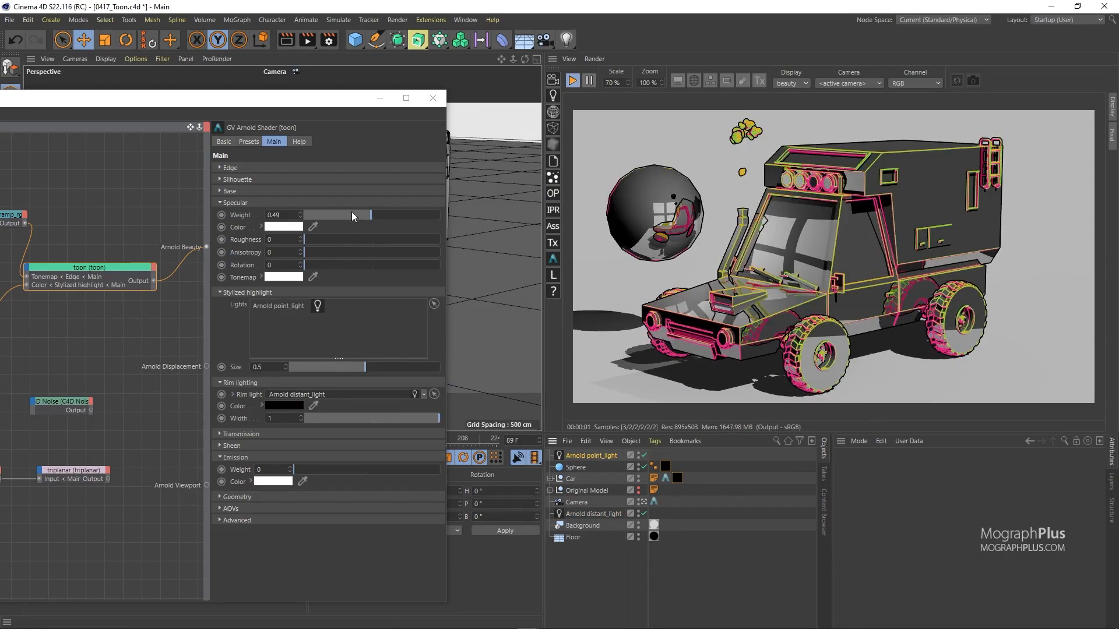
Step: Make the rim colour blue (H201 S73 V81), specular weight 0 and rim width 0
{"action": "left_click", "coordinate": [290, 408]}
{"action": "left_click", "coordinate": [323, 410]}
{"action": "left_click", "coordinate": [352, 423]}
{"action": "left_click", "coordinate": [369, 433]}
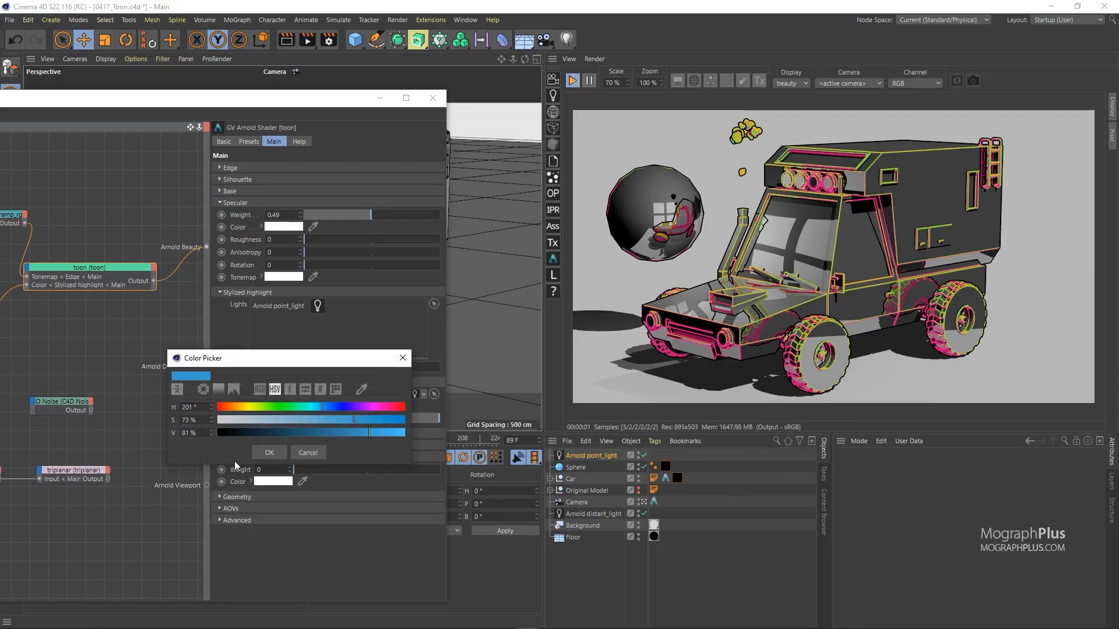
{"action": "left_click", "coordinate": [268, 454]}
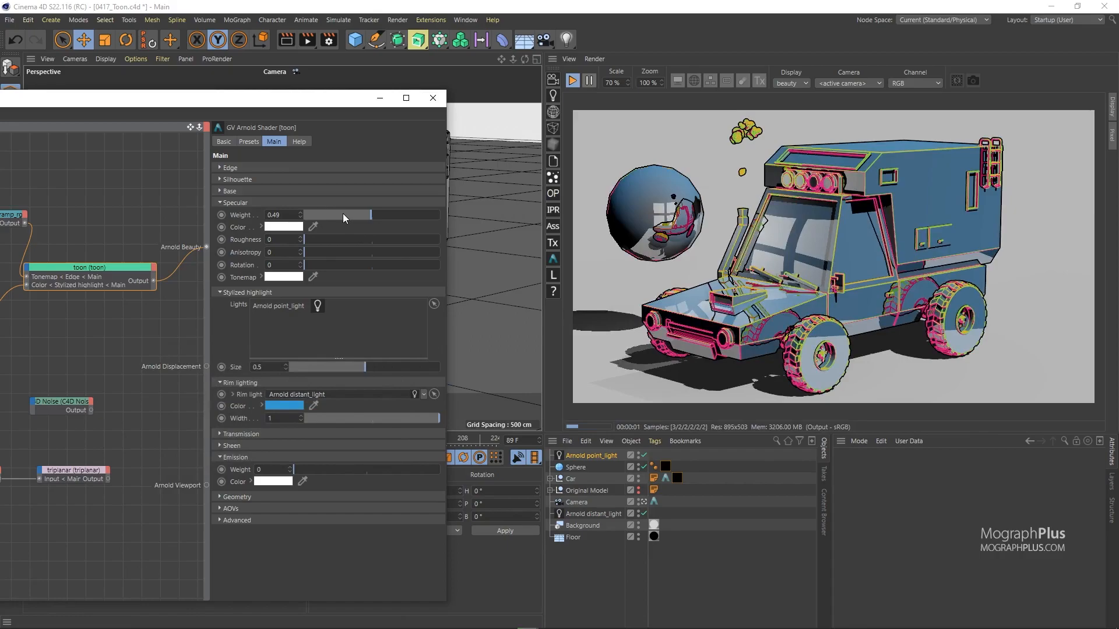
{"action": "left_click_drag", "start_coordinate": [339, 217], "coordinate": [304, 217]}
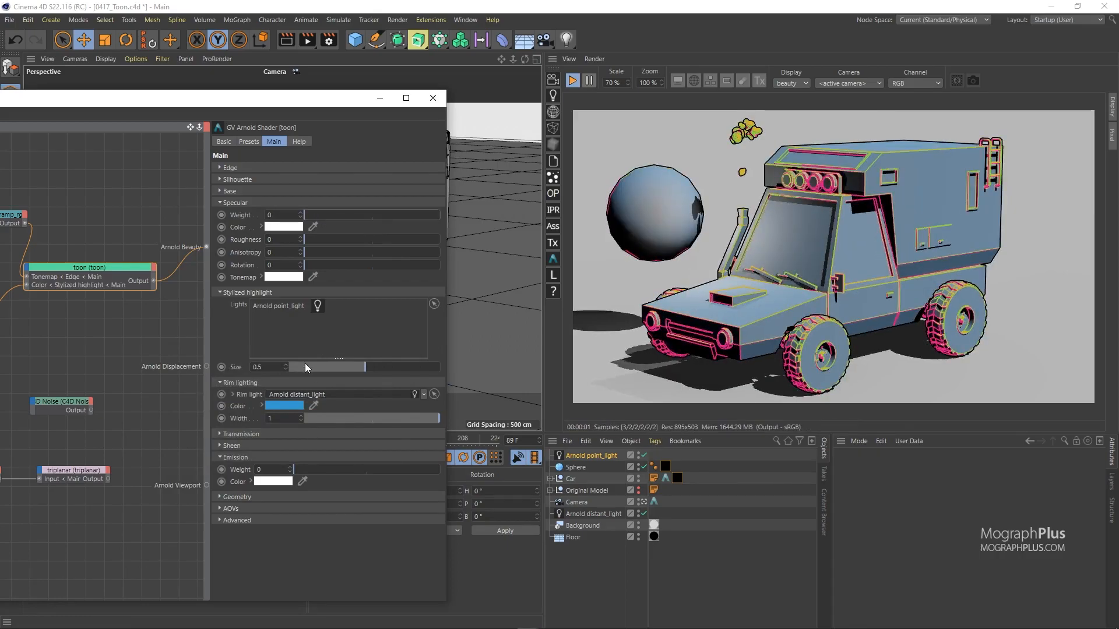
{"action": "left_click_drag", "start_coordinate": [418, 424], "coordinate": [300, 421]}
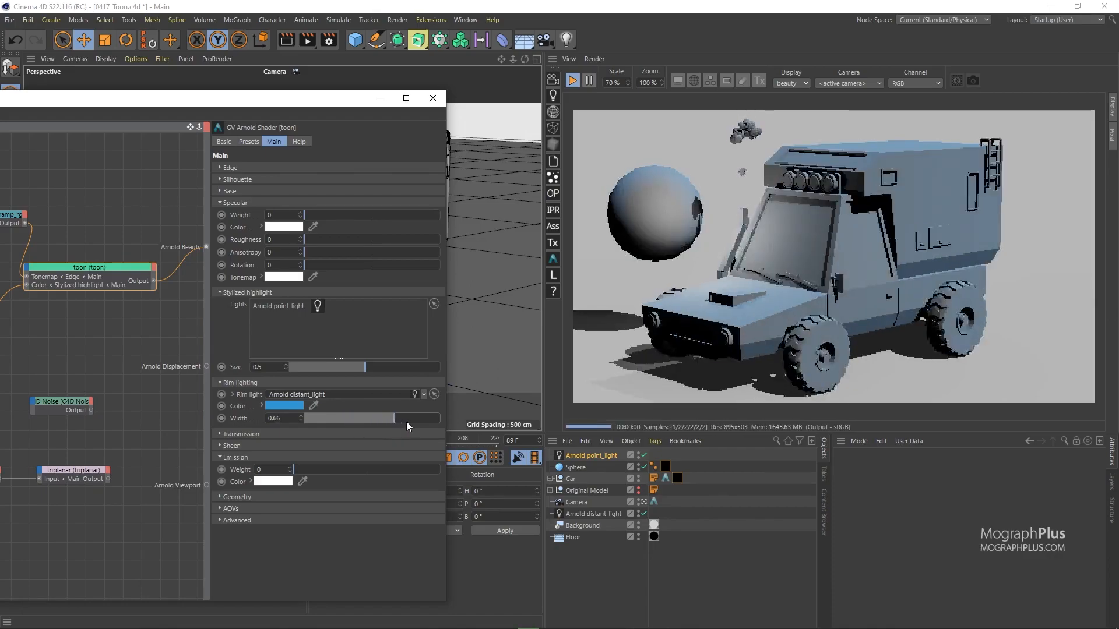
Step: Collapse Specular, Stylized highlight and Rim lighting, and expand Transmission and Sheen
{"action": "left_click", "coordinate": [250, 204]}
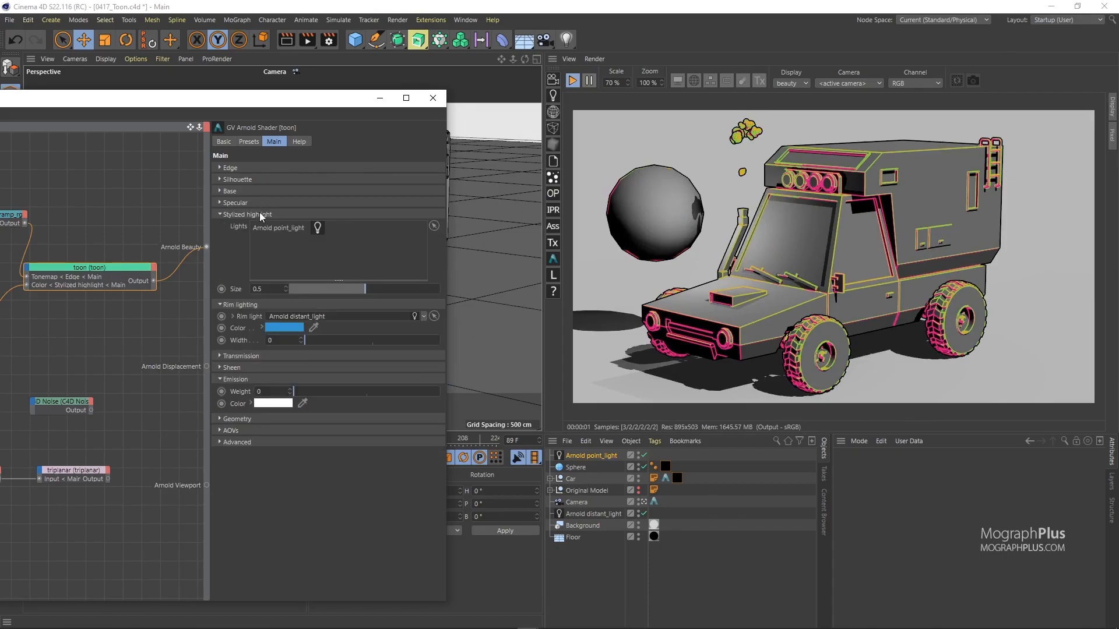
{"action": "left_click", "coordinate": [260, 216]}
{"action": "left_click", "coordinate": [265, 228]}
{"action": "left_click", "coordinate": [261, 237]}
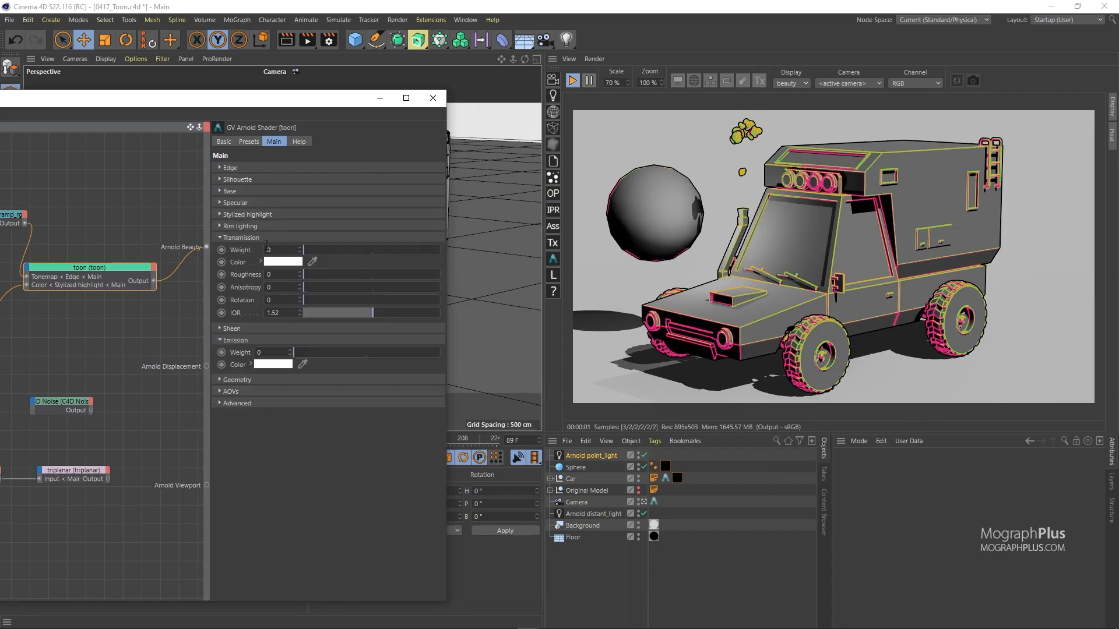
{"action": "left_click", "coordinate": [262, 329]}
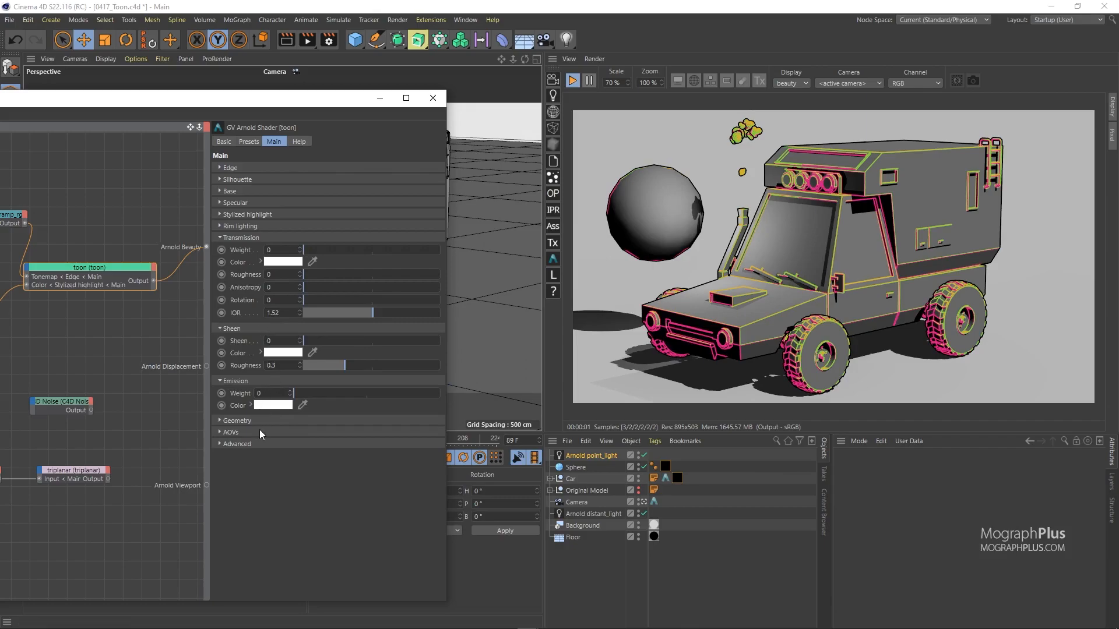